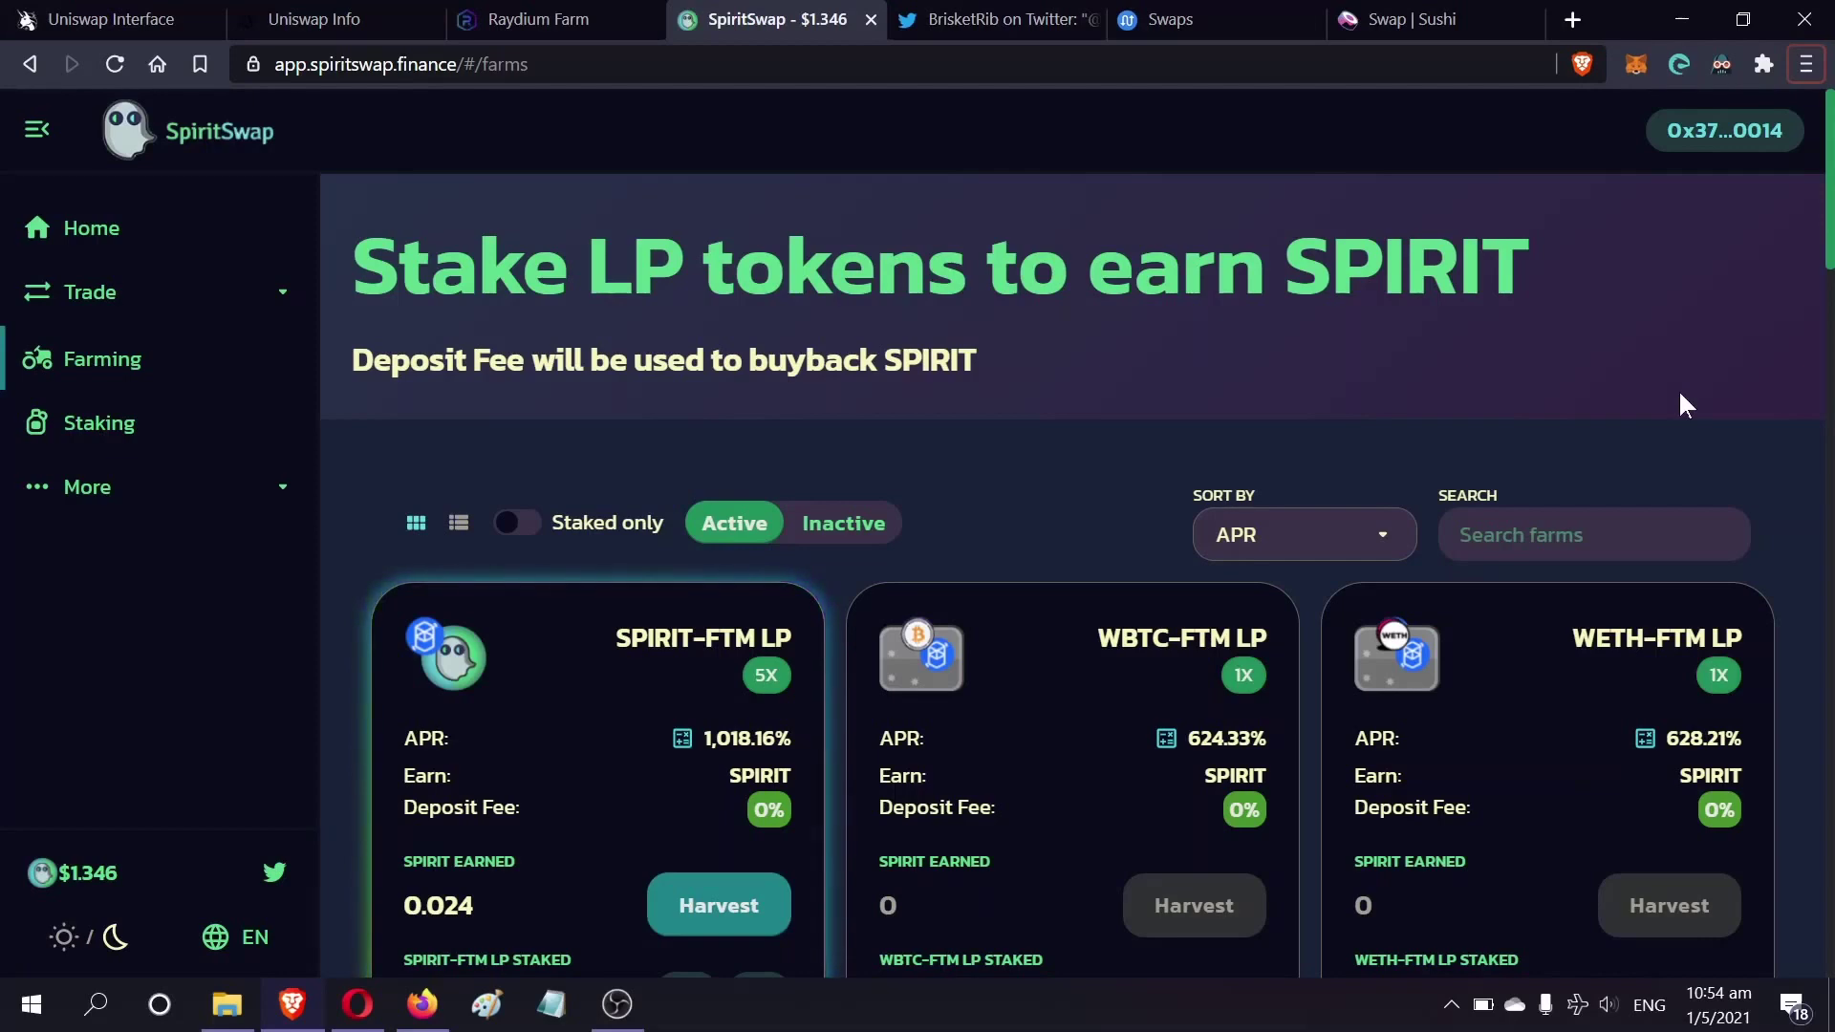
Switch away from the SpiritSwap Farms page to another open window
key("alt+Tab")
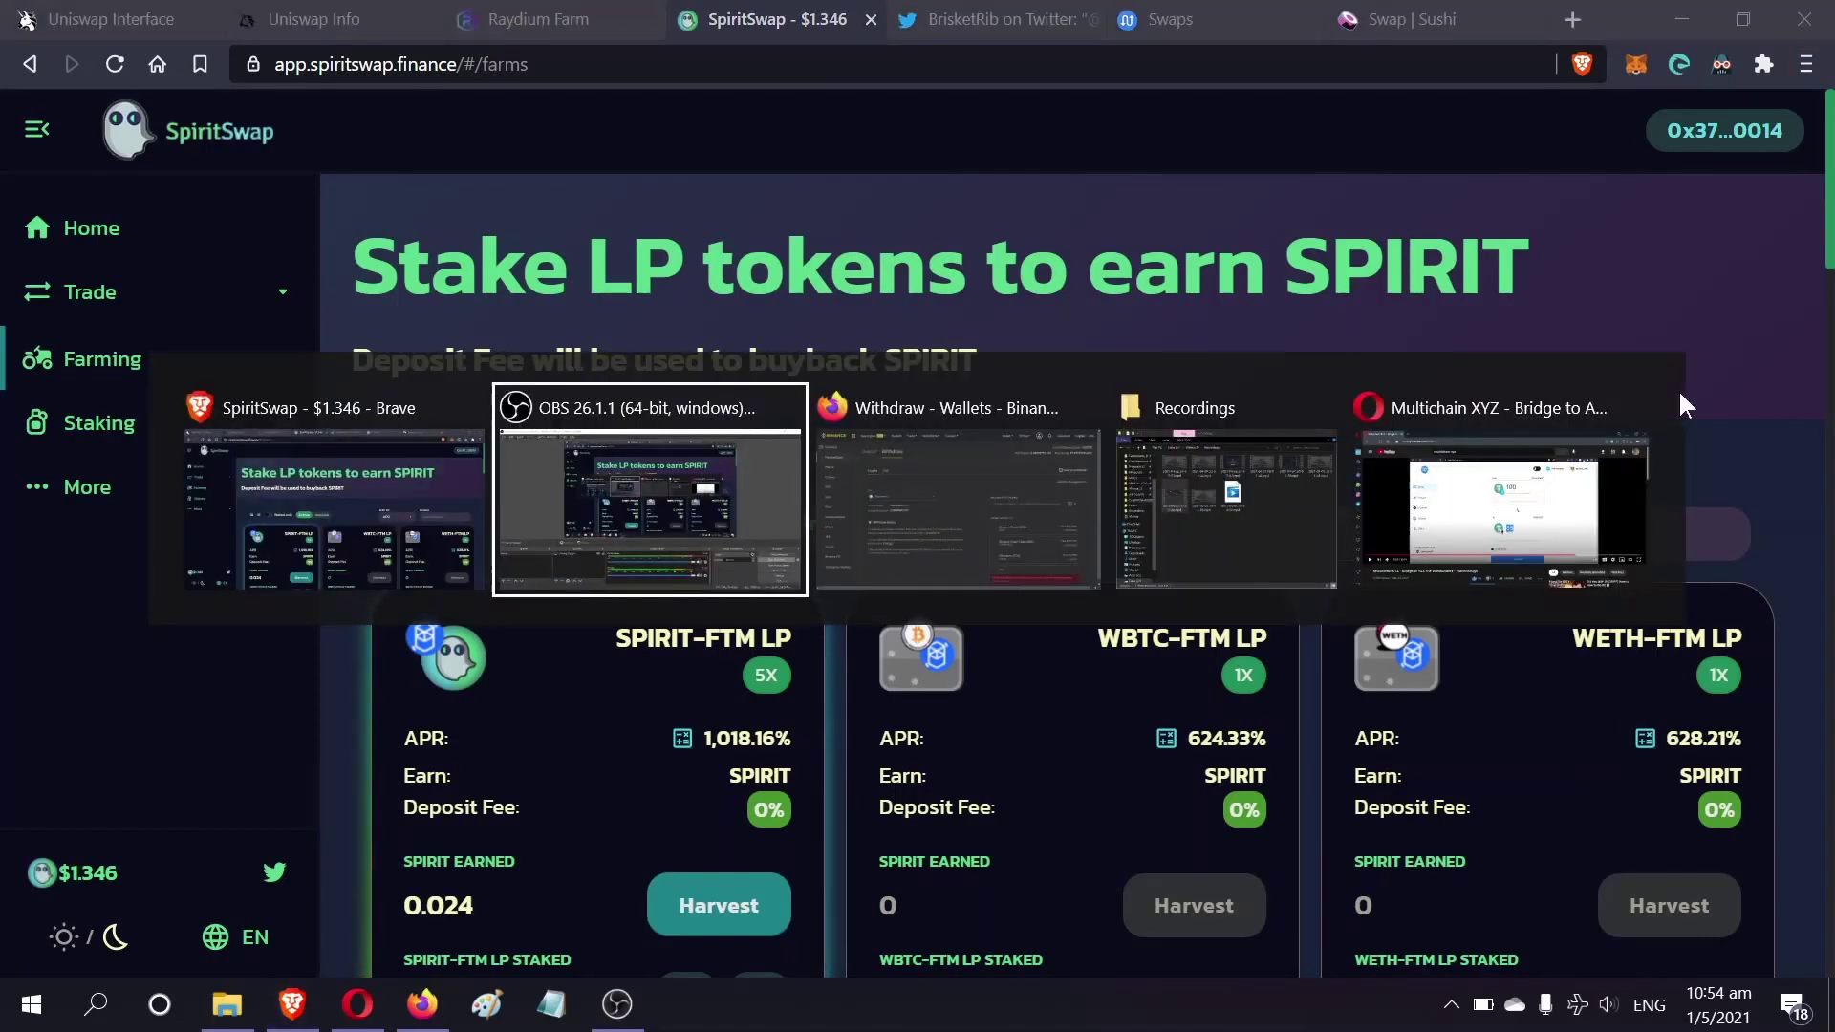
Check Binance's FTM transfer networks, where FTM-network withdrawals are disabled, then return to SpiritSwap
key("alt+Tab")
scroll(1393, 749, "down", 1)
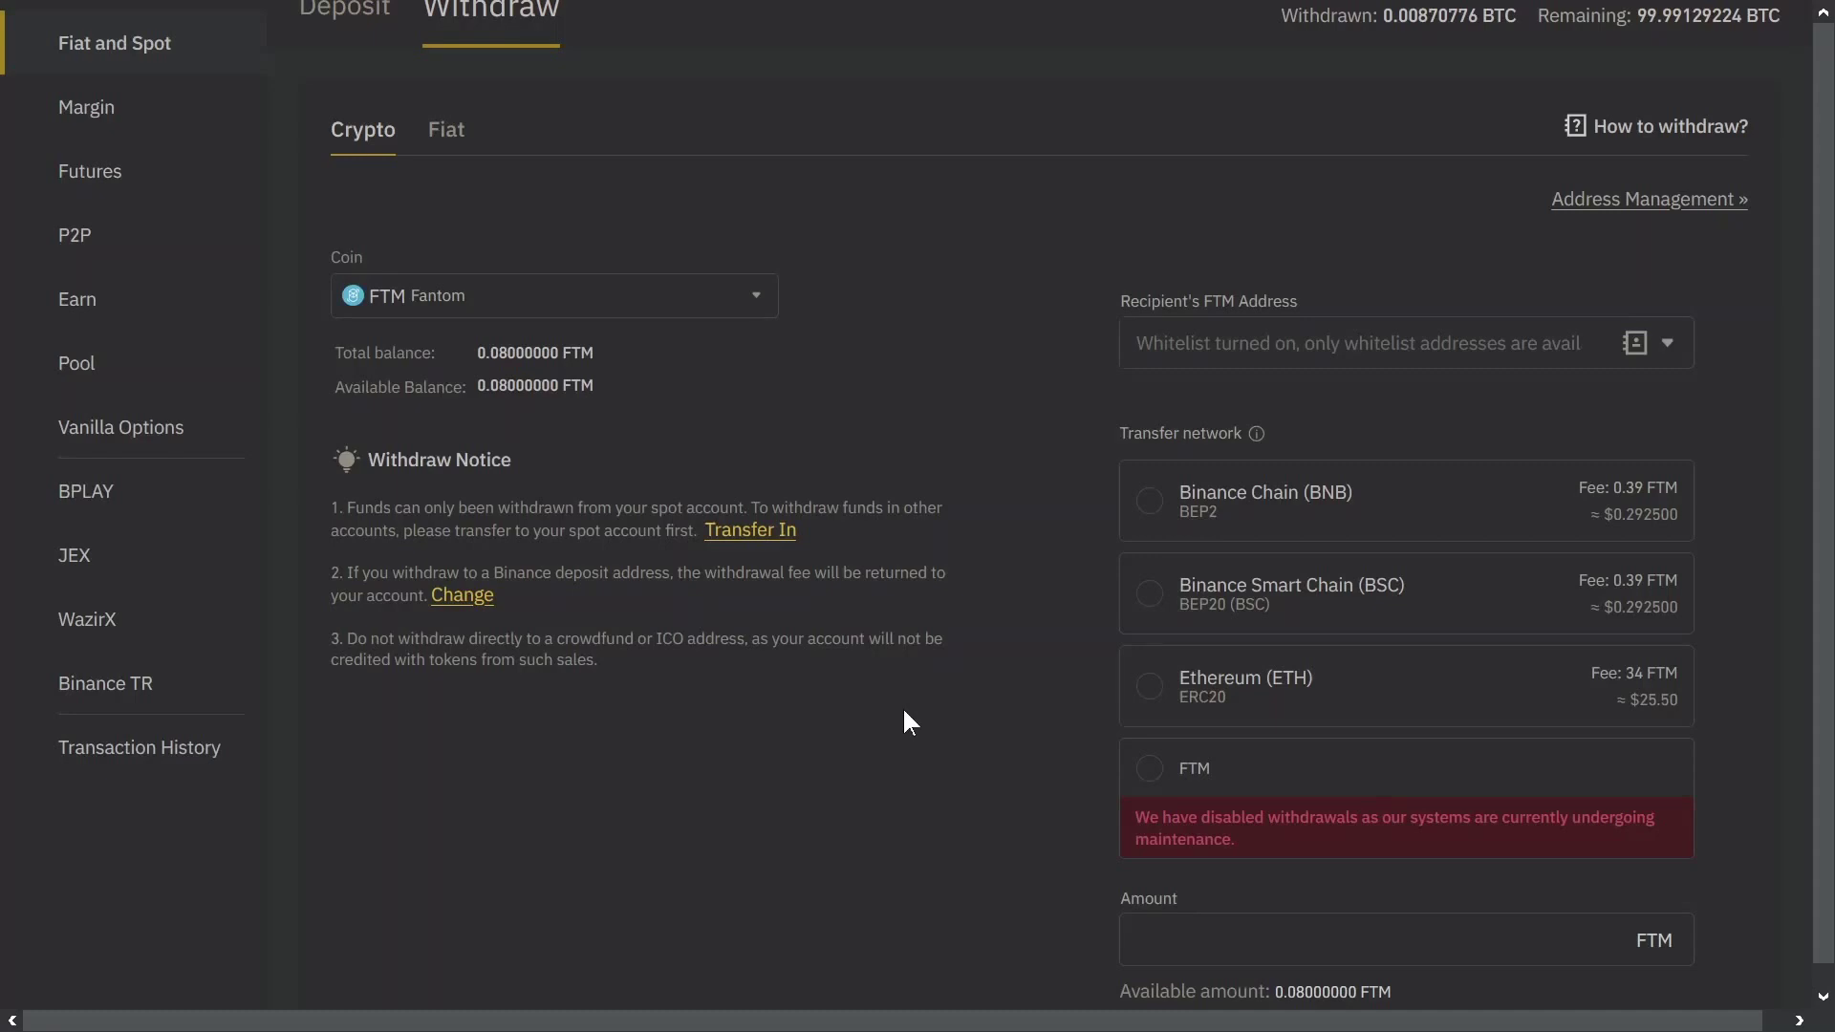
scroll(907, 719, "up", 2)
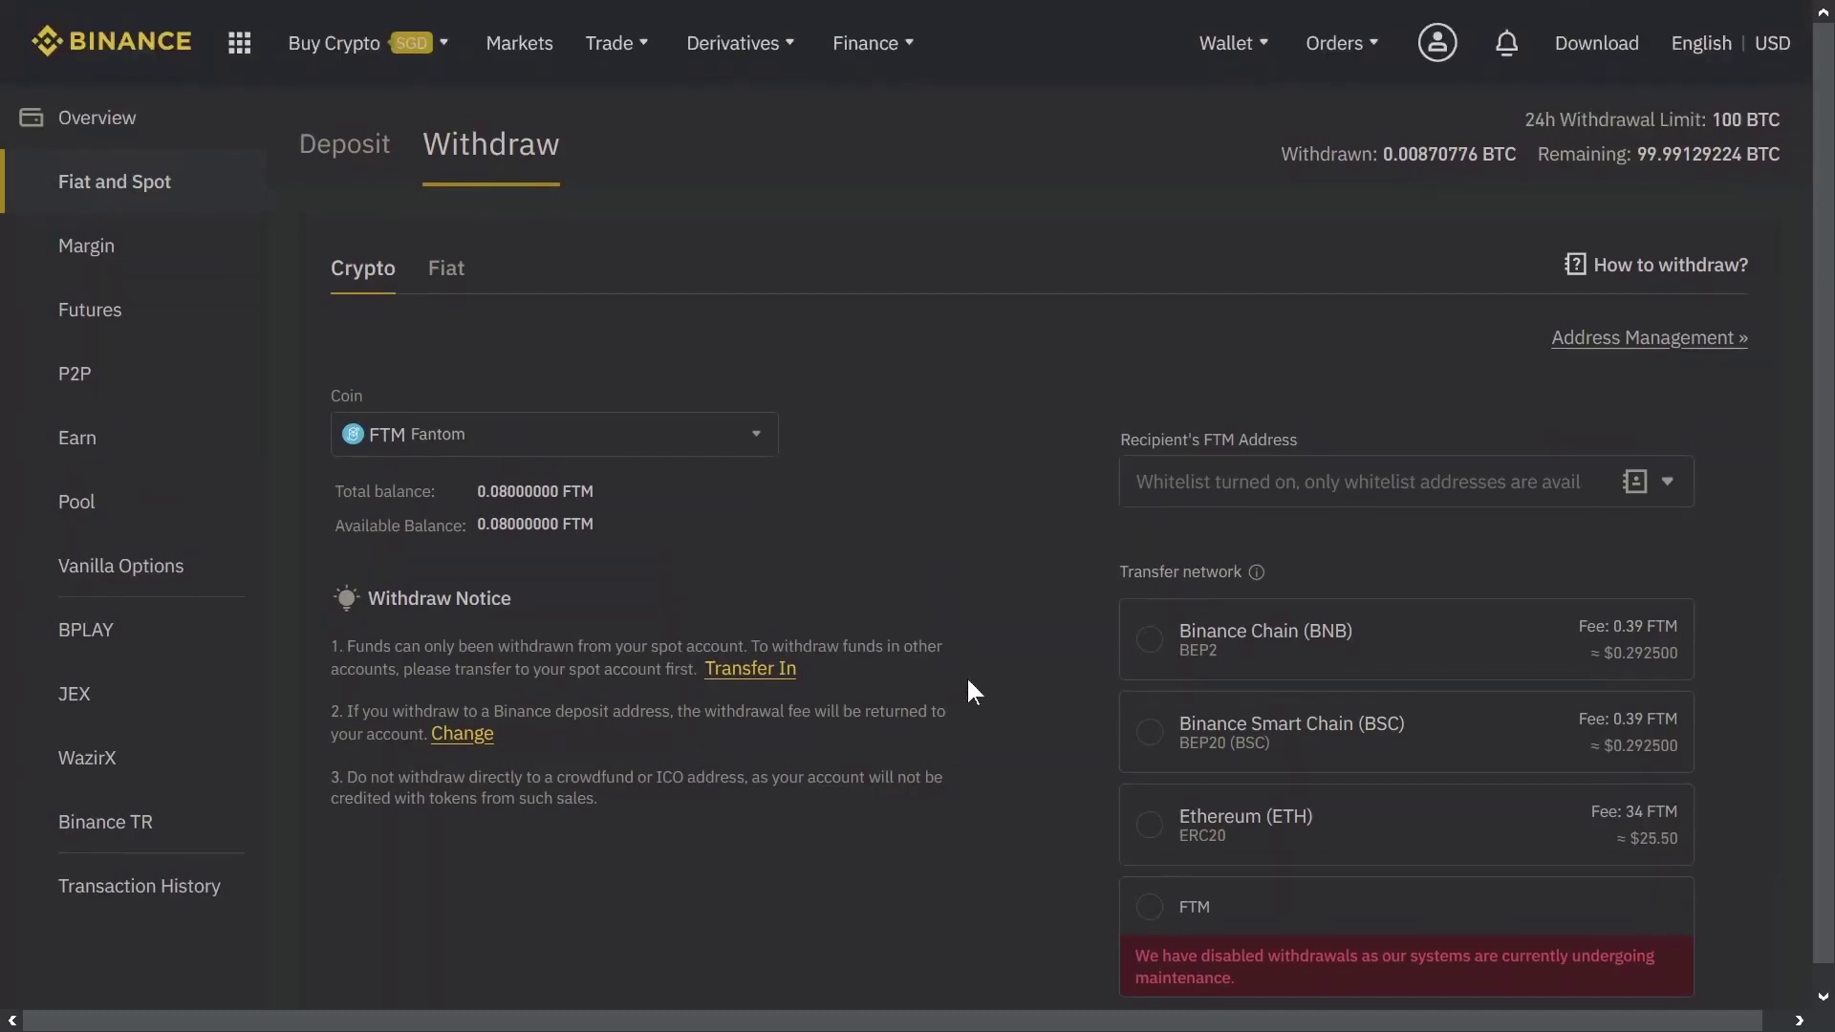
key("alt+Tab")
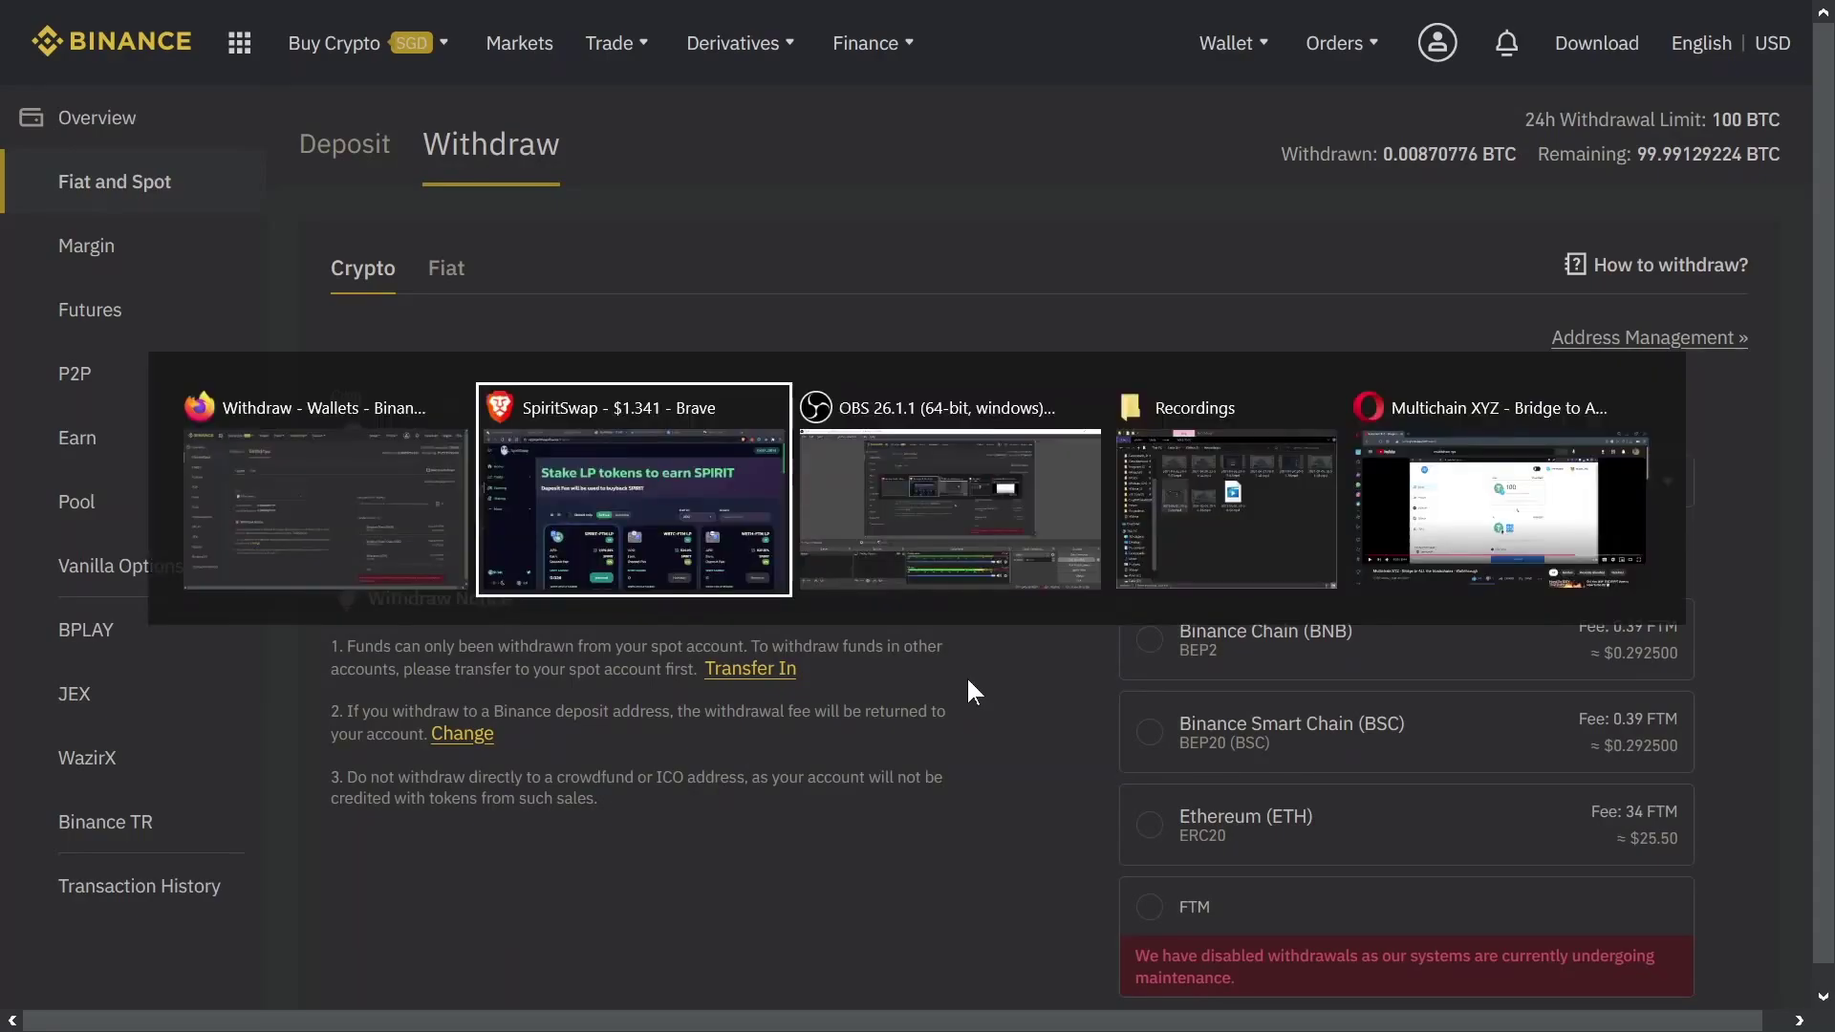
Review the SPIRIT-FTM LP farm card with 173.268 staked, then return to Binance's FTM withdraw page
scroll(1019, 618, "down", 3)
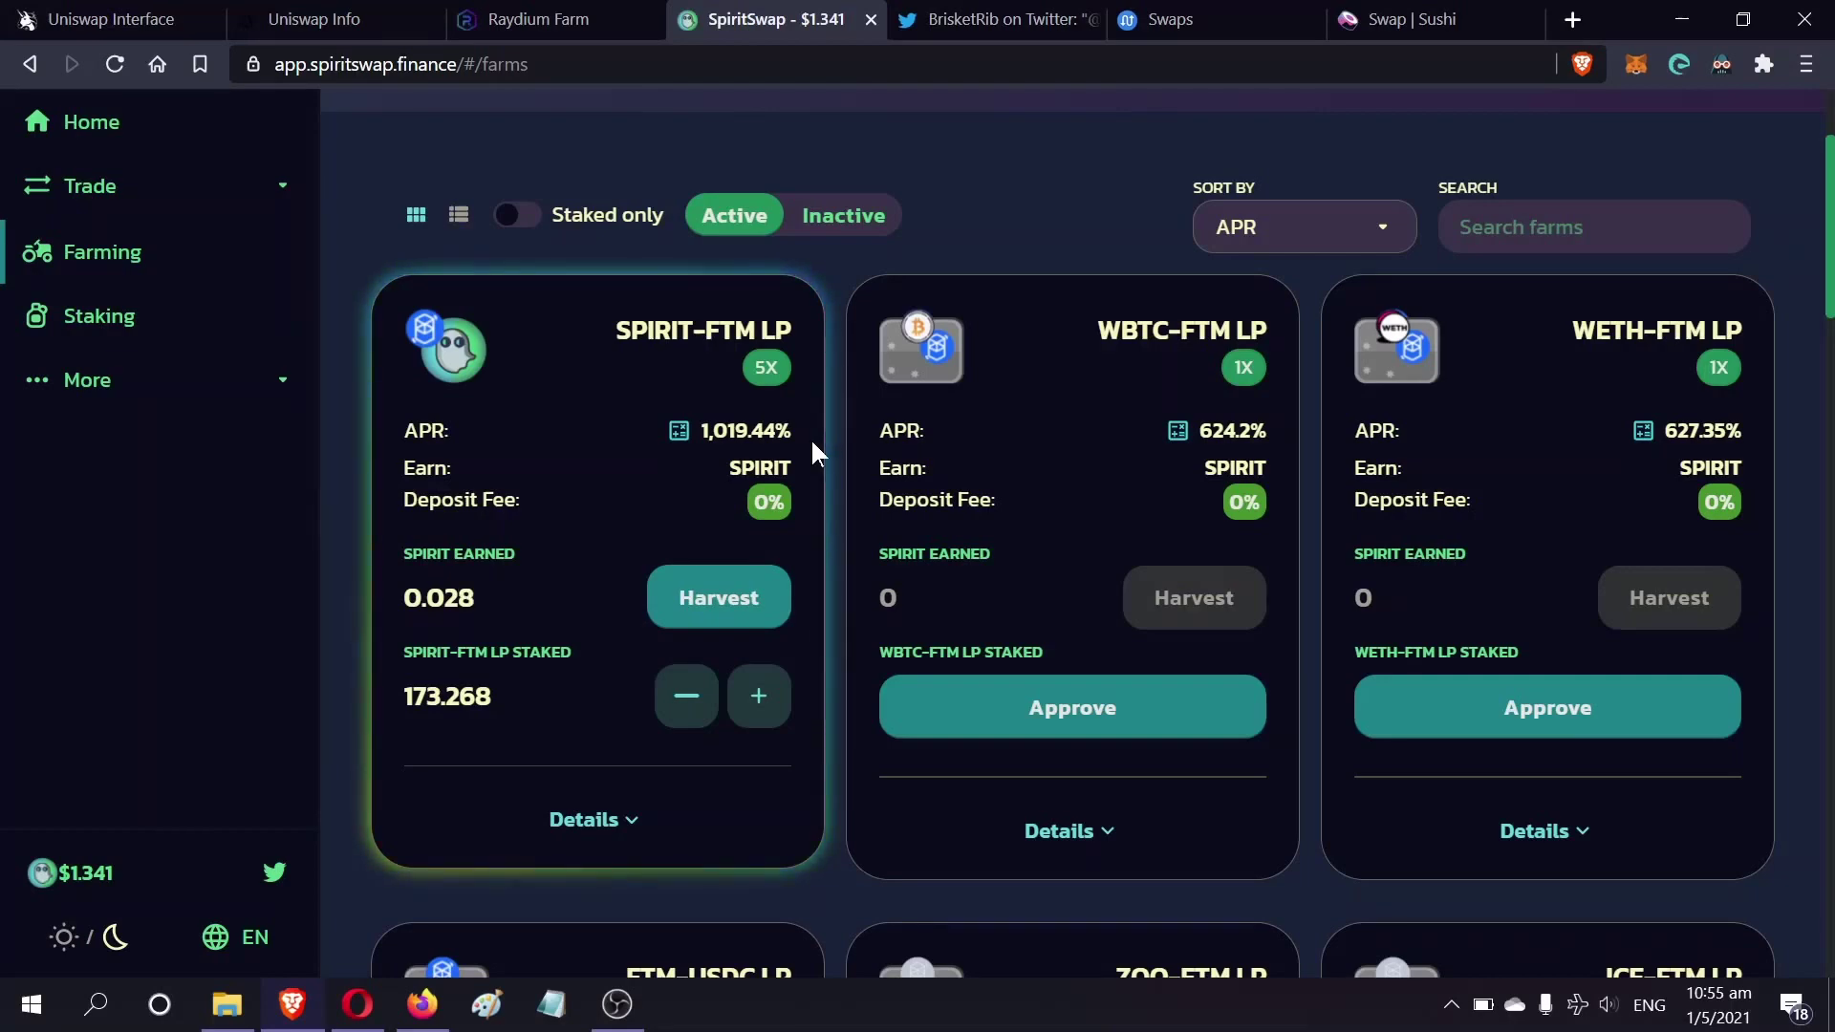
key("alt+Tab")
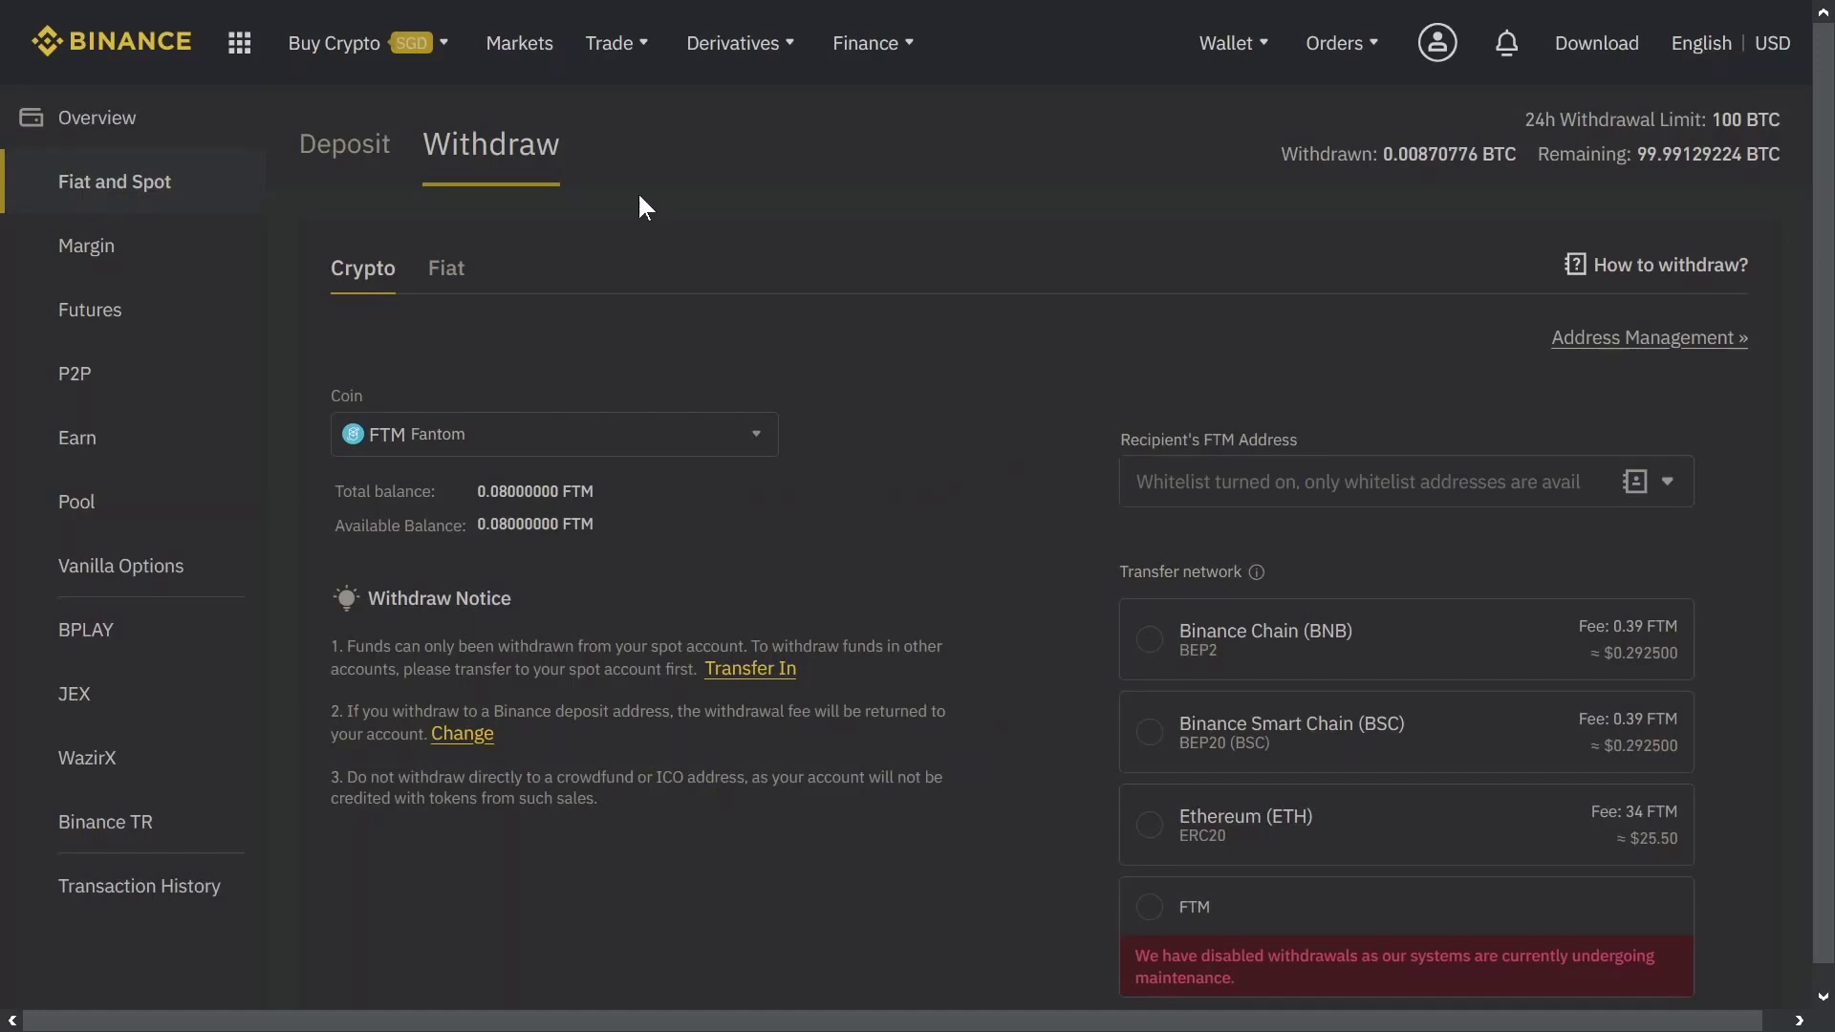
Set up a Binance Convert order from 1400 USDT into USDC
left_click(594, 46)
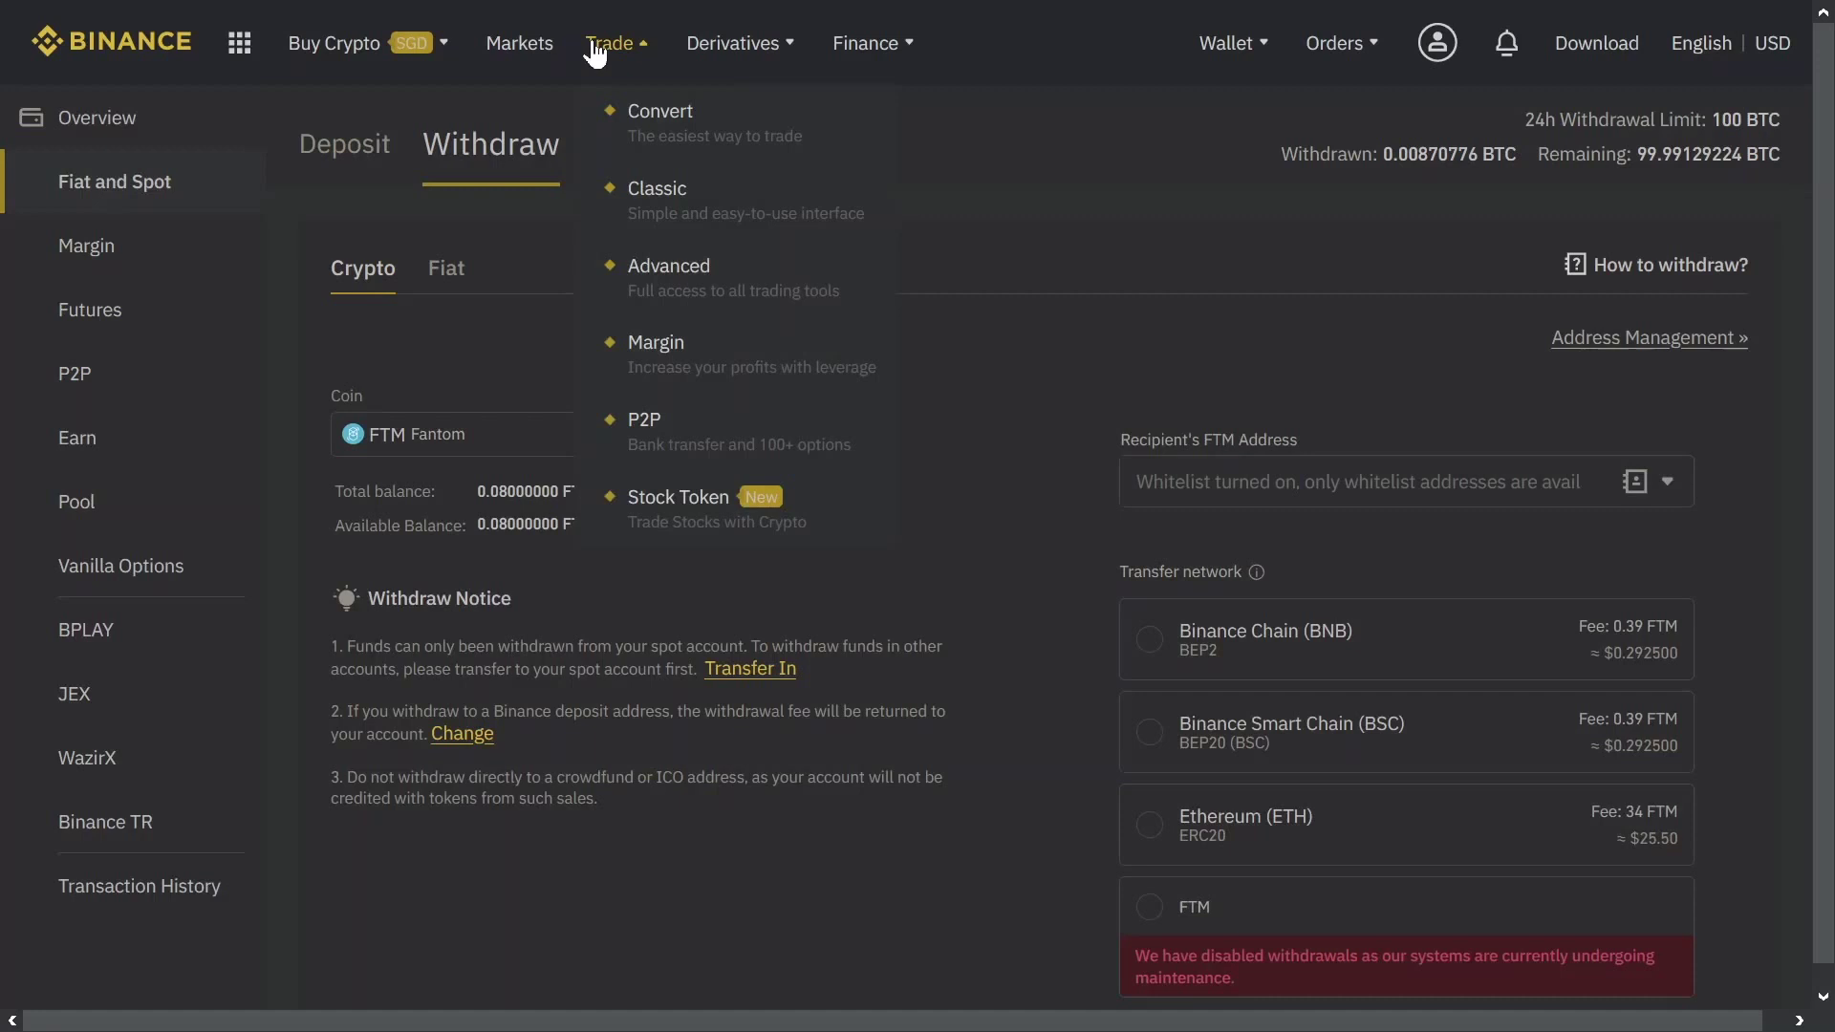
left_click(644, 109)
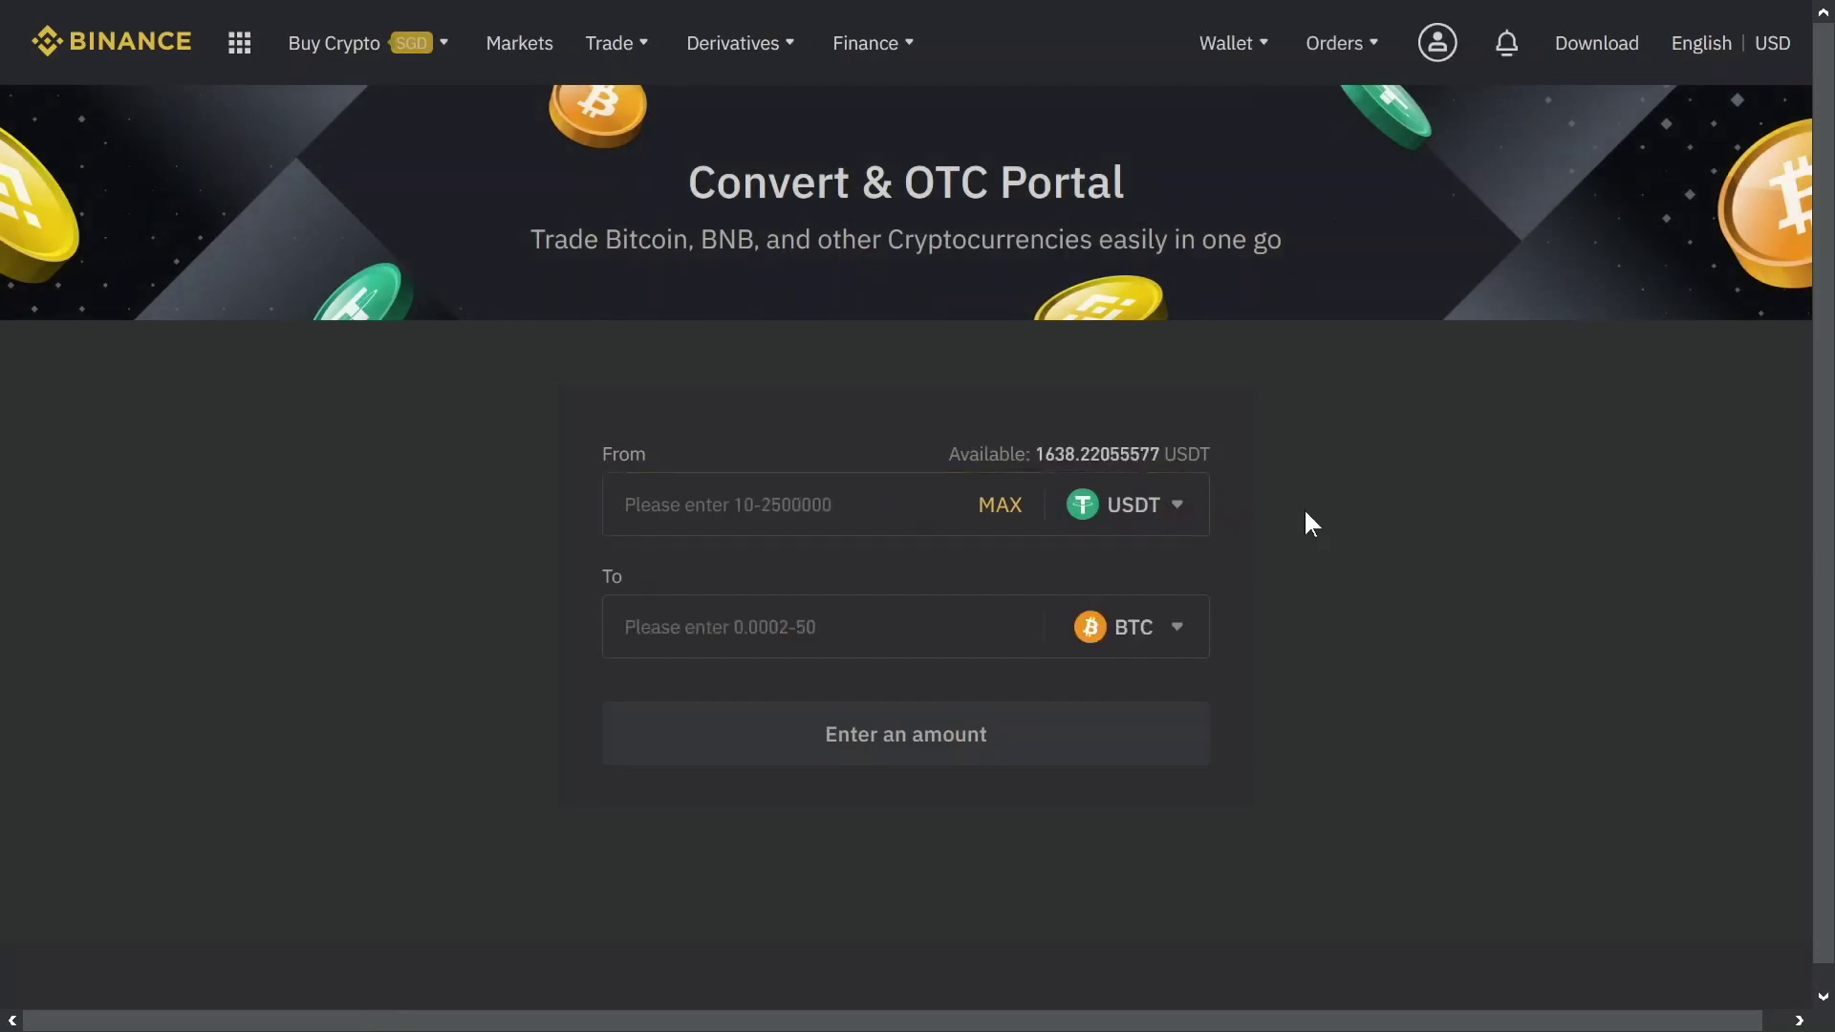
left_click(1135, 629)
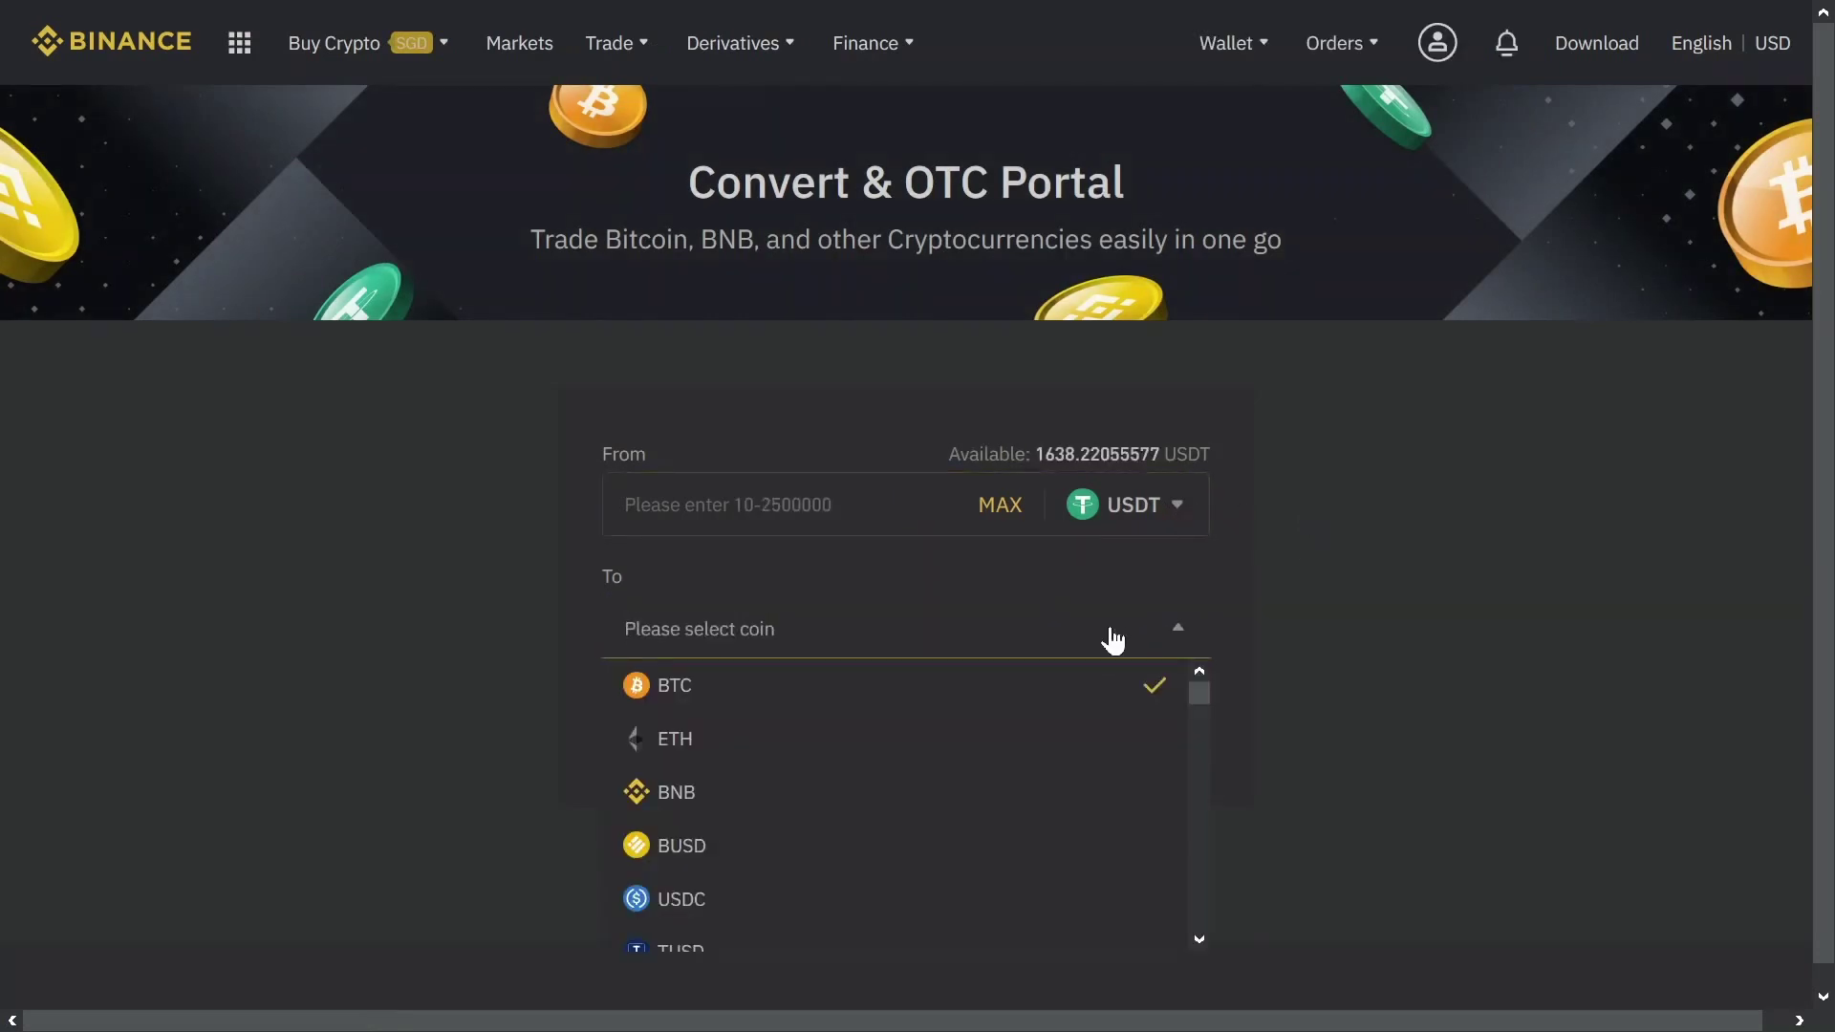
left_click(765, 908)
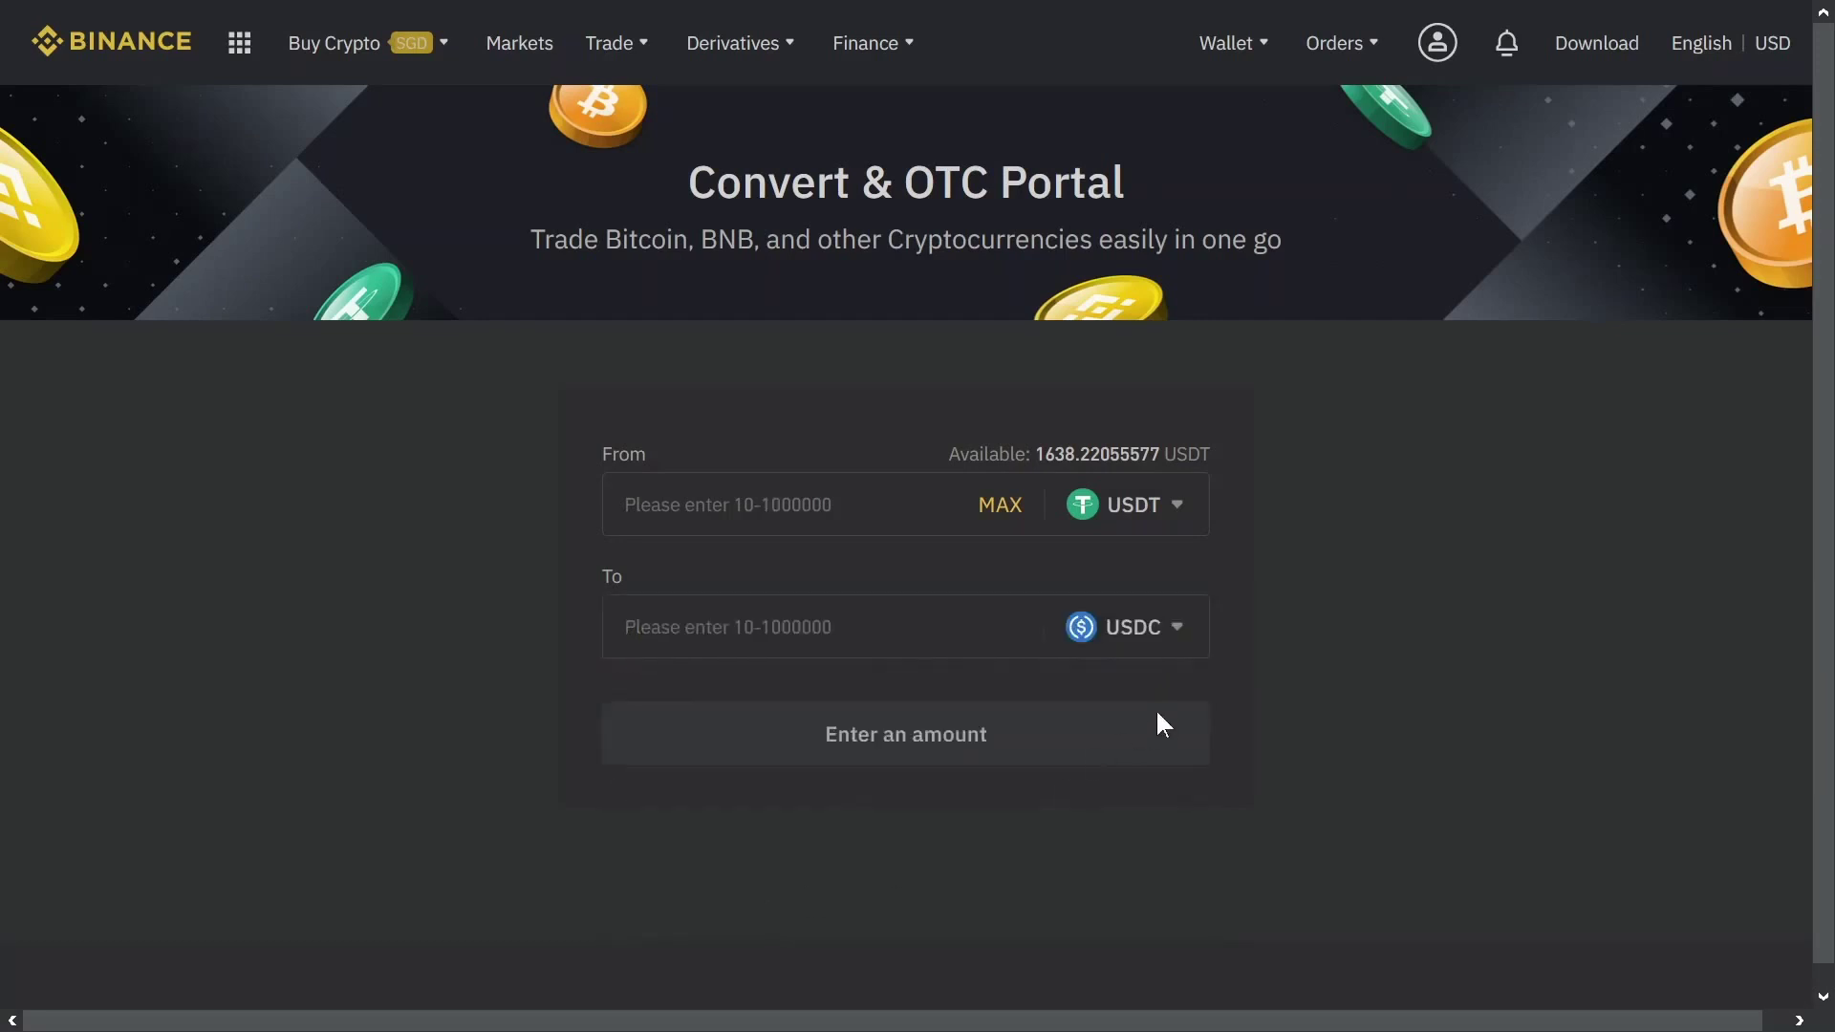
left_click(1004, 505)
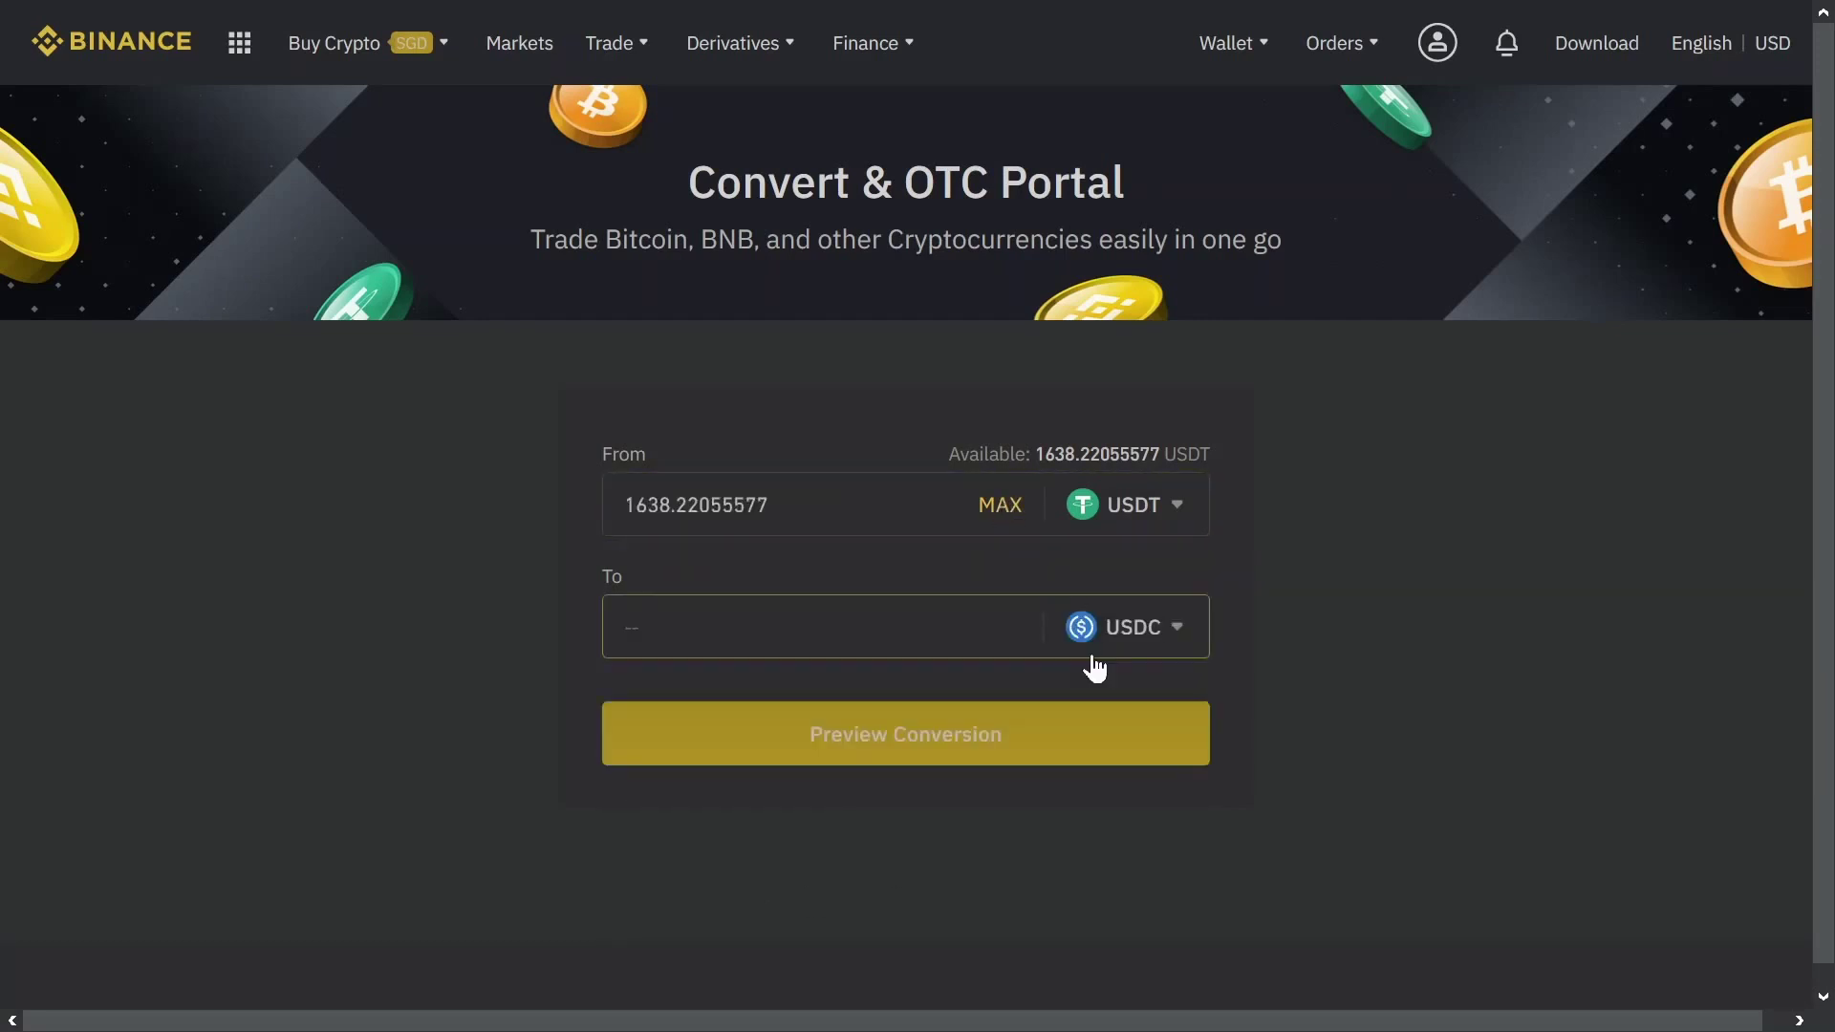
left_click(1107, 741)
left_click_drag(770, 505, 634, 505)
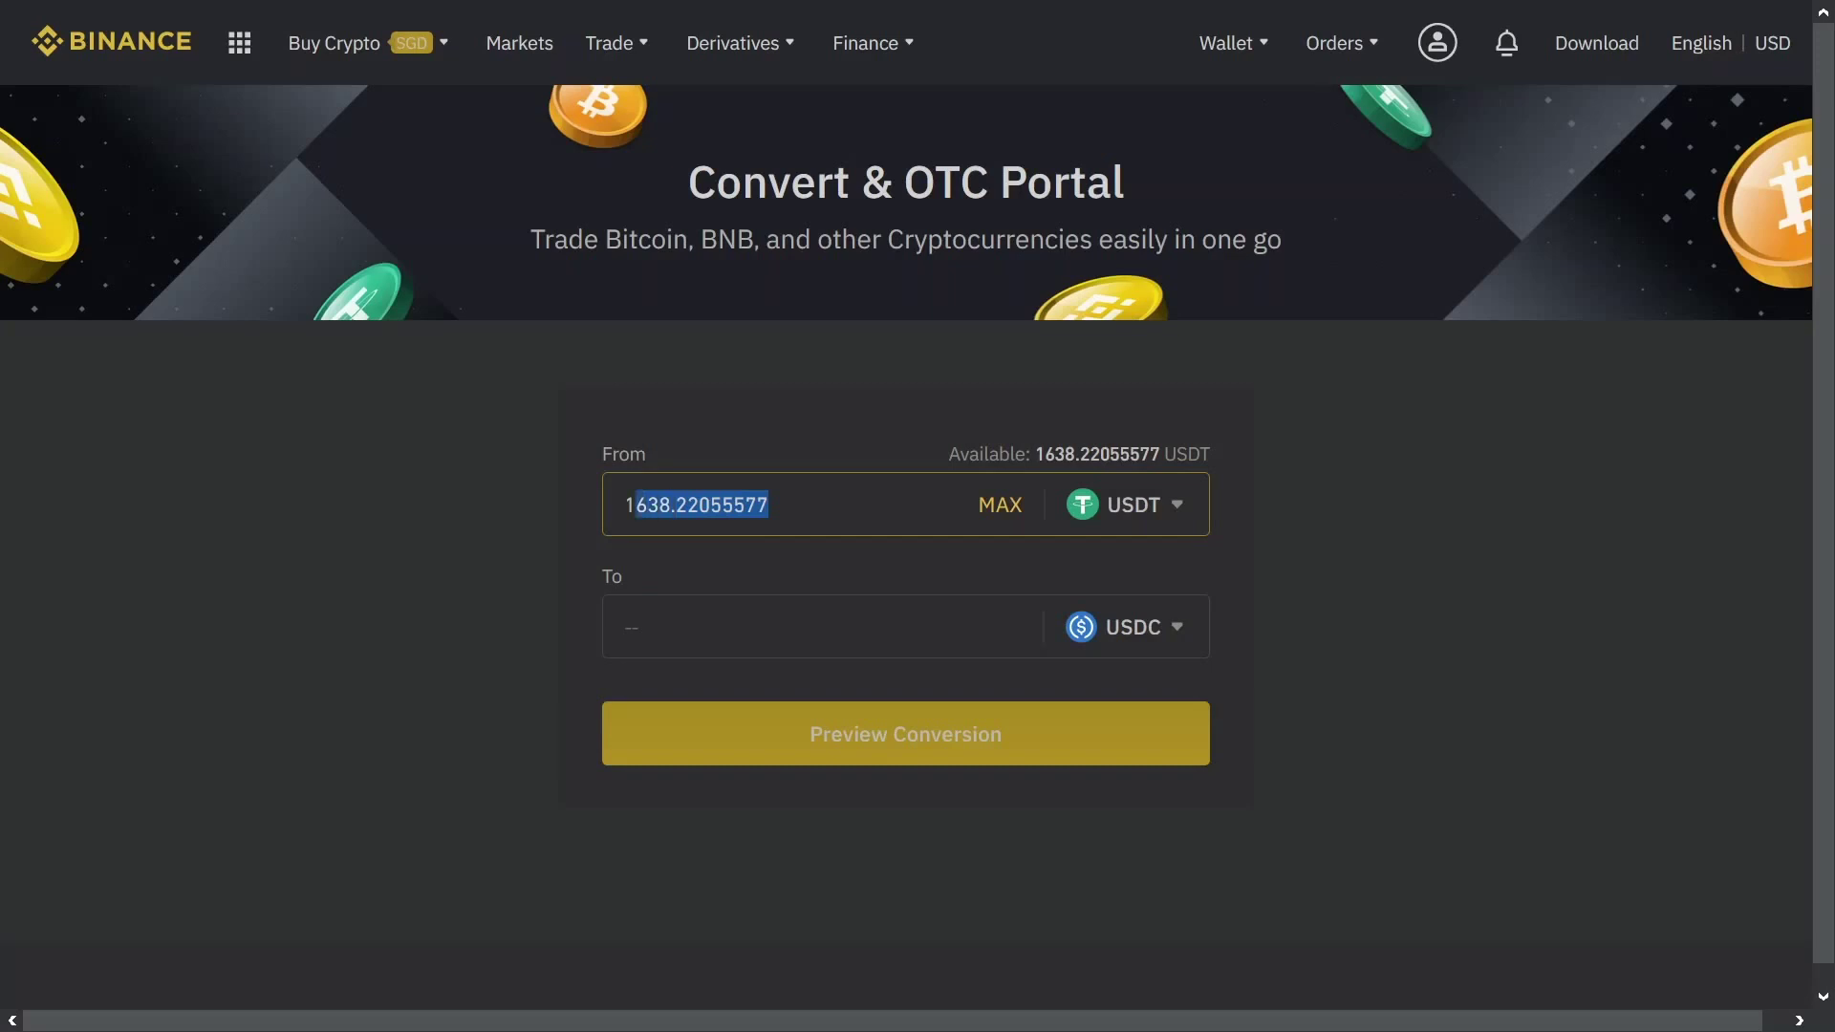
type("400")
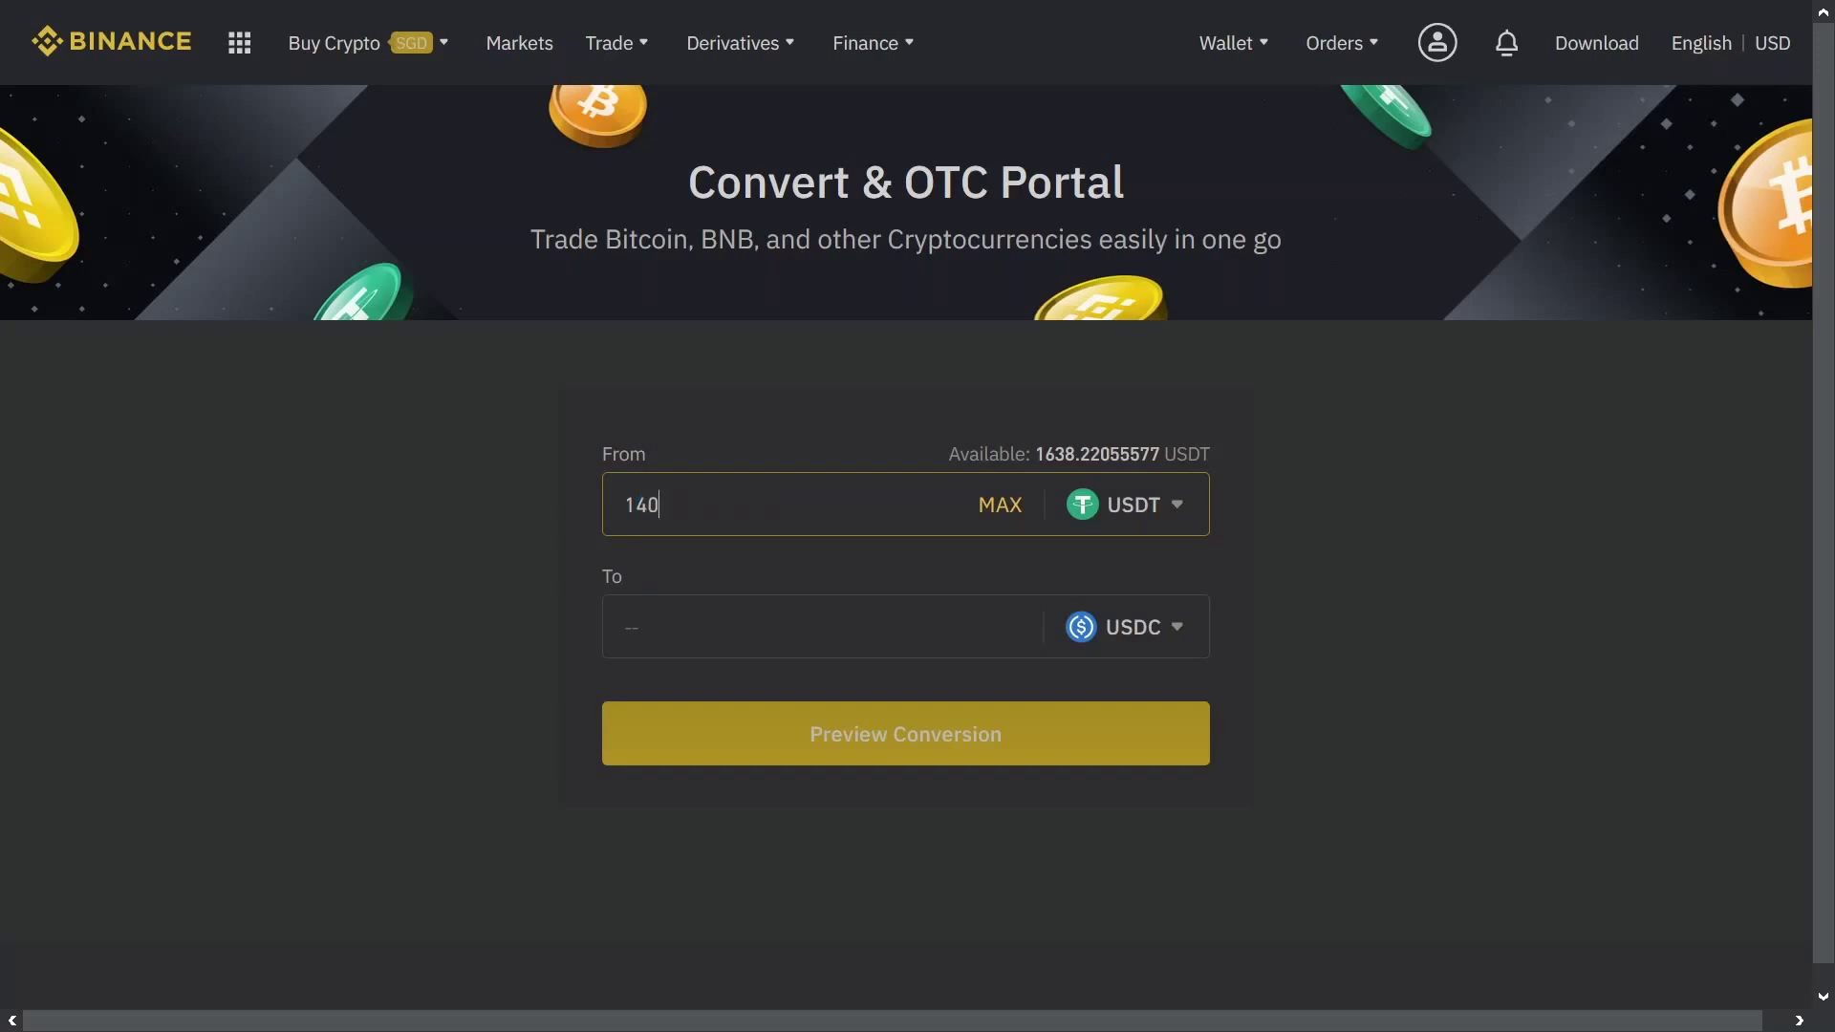
Preview and confirm the 1400 USDT to USDC conversion
left_click(1104, 737)
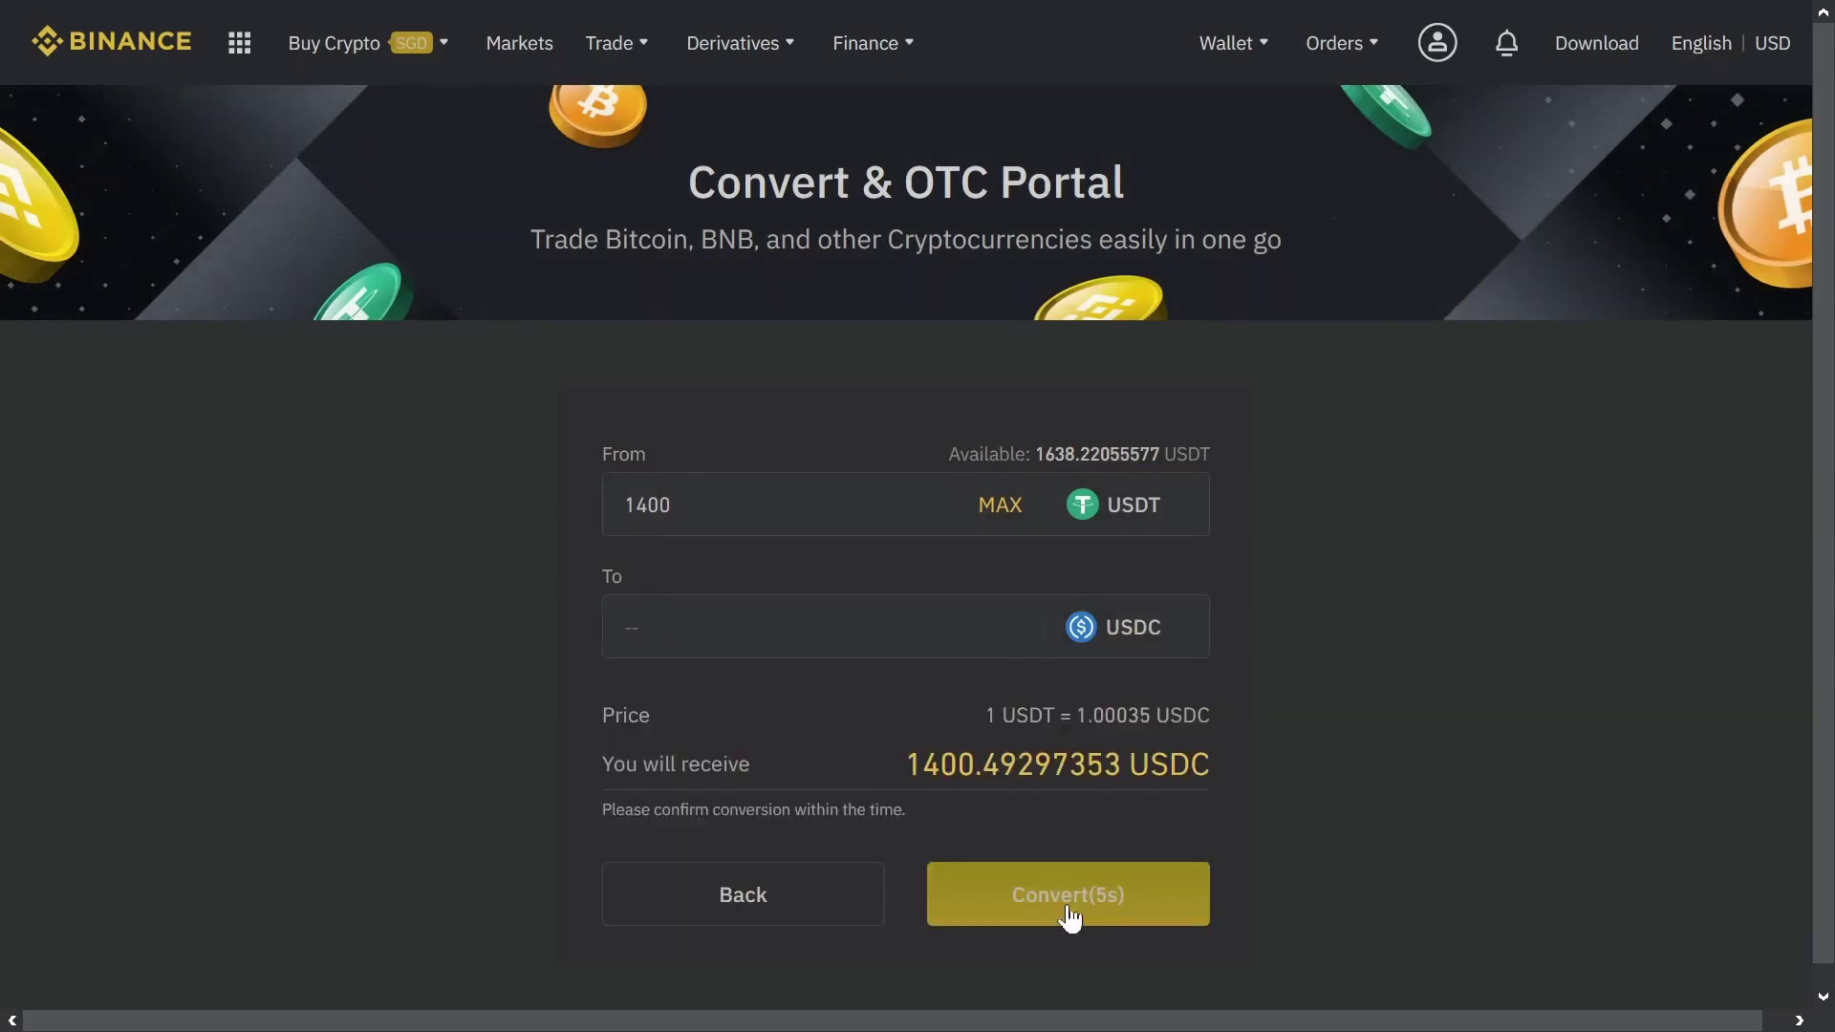
left_click(1075, 918)
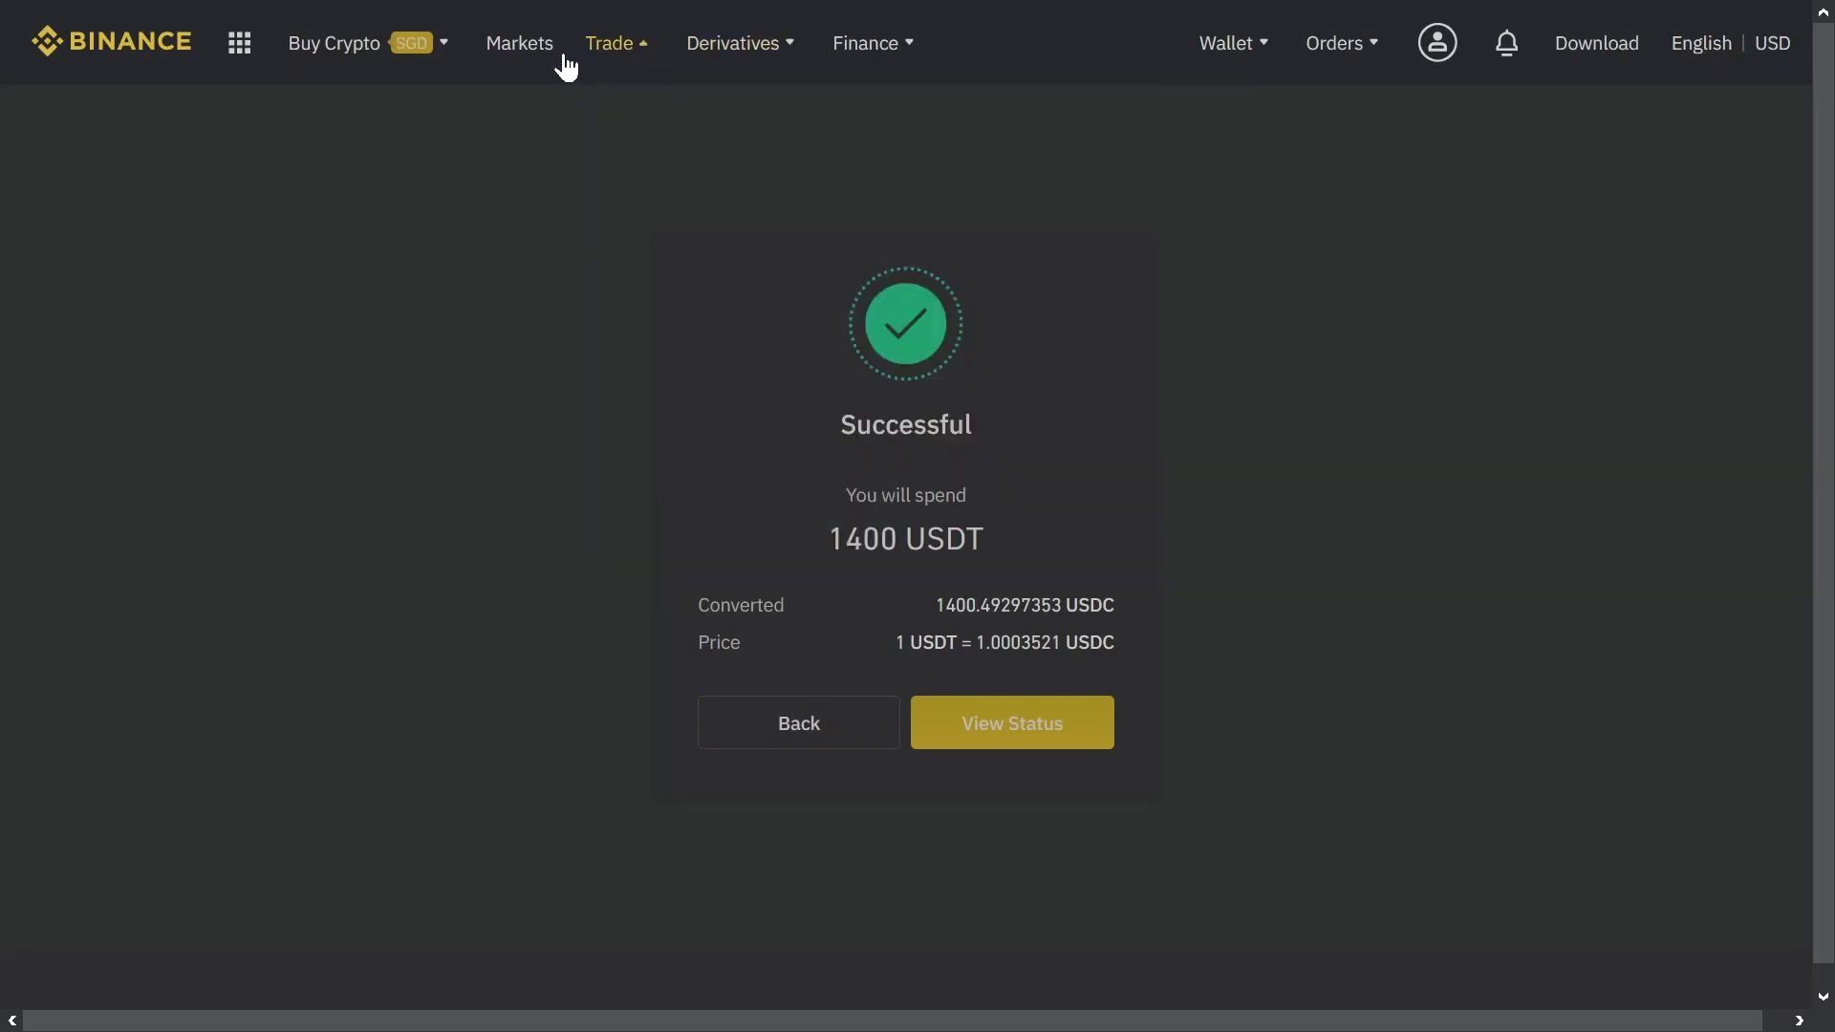
mouse_move(1249, 69)
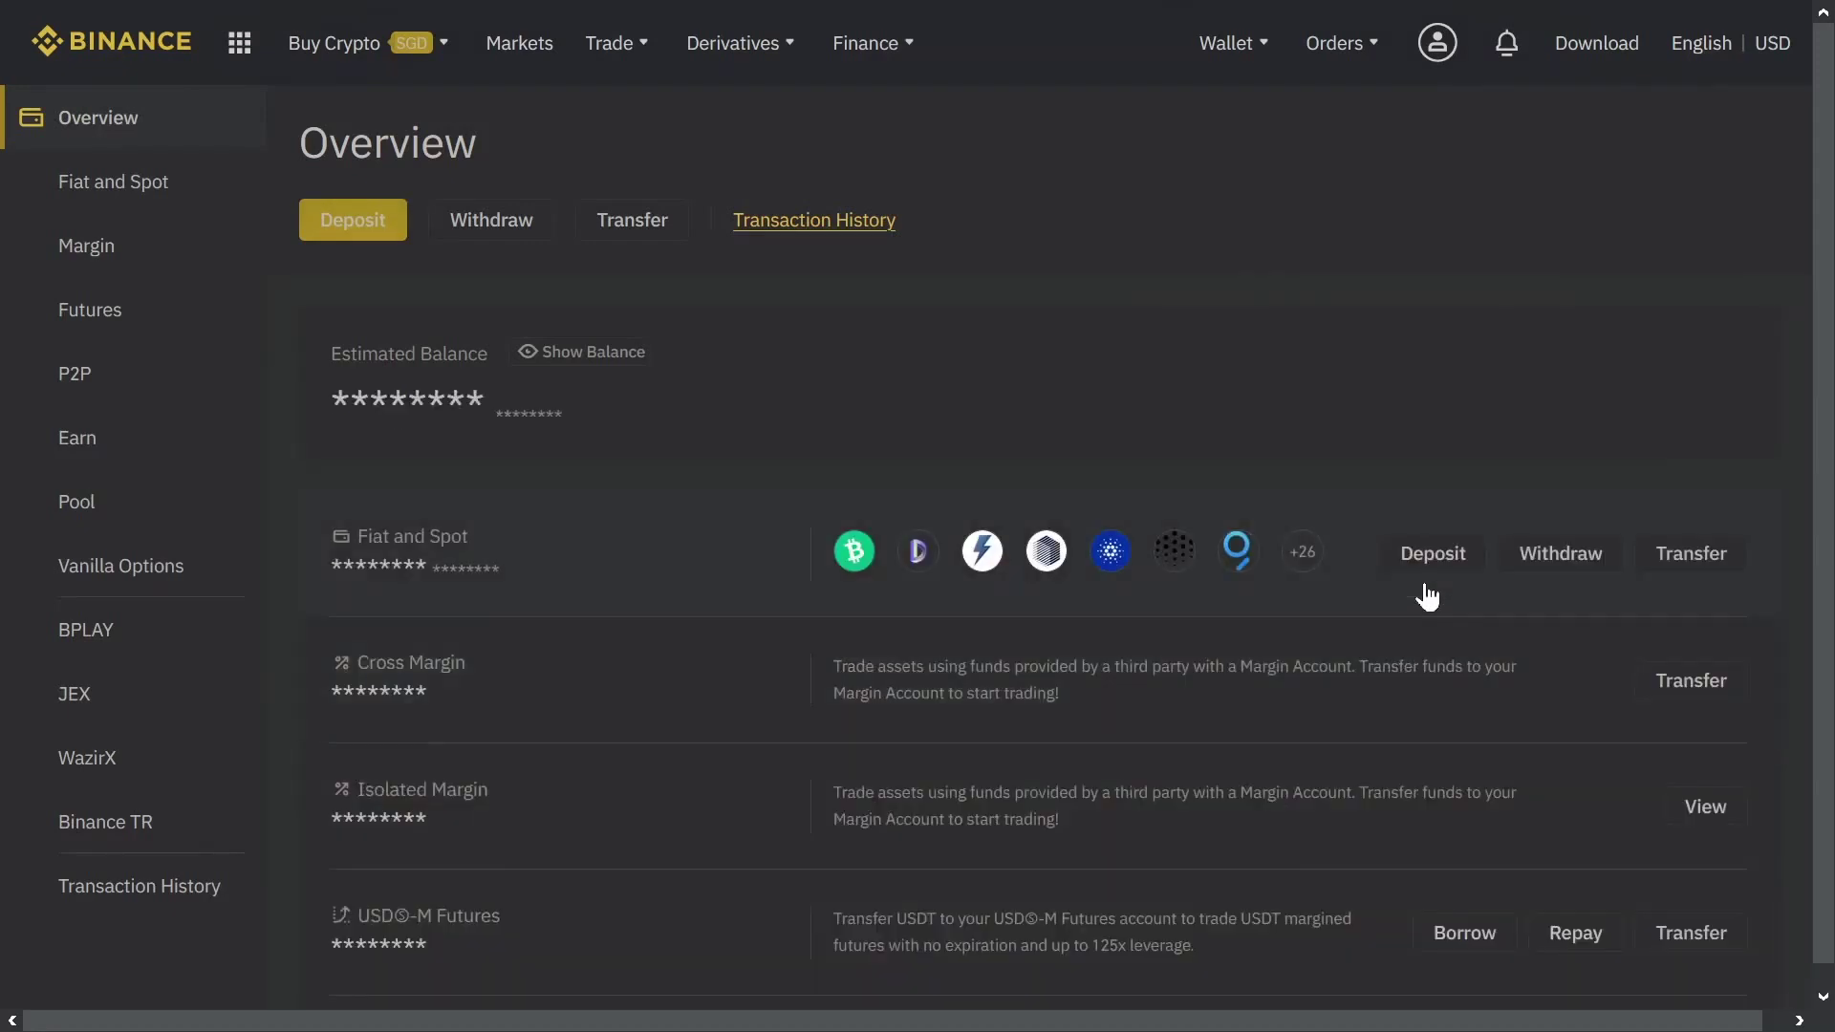
Begin a spot wallet withdrawal of USDC, showing 1,400.49297402 USDC available
left_click(1578, 566)
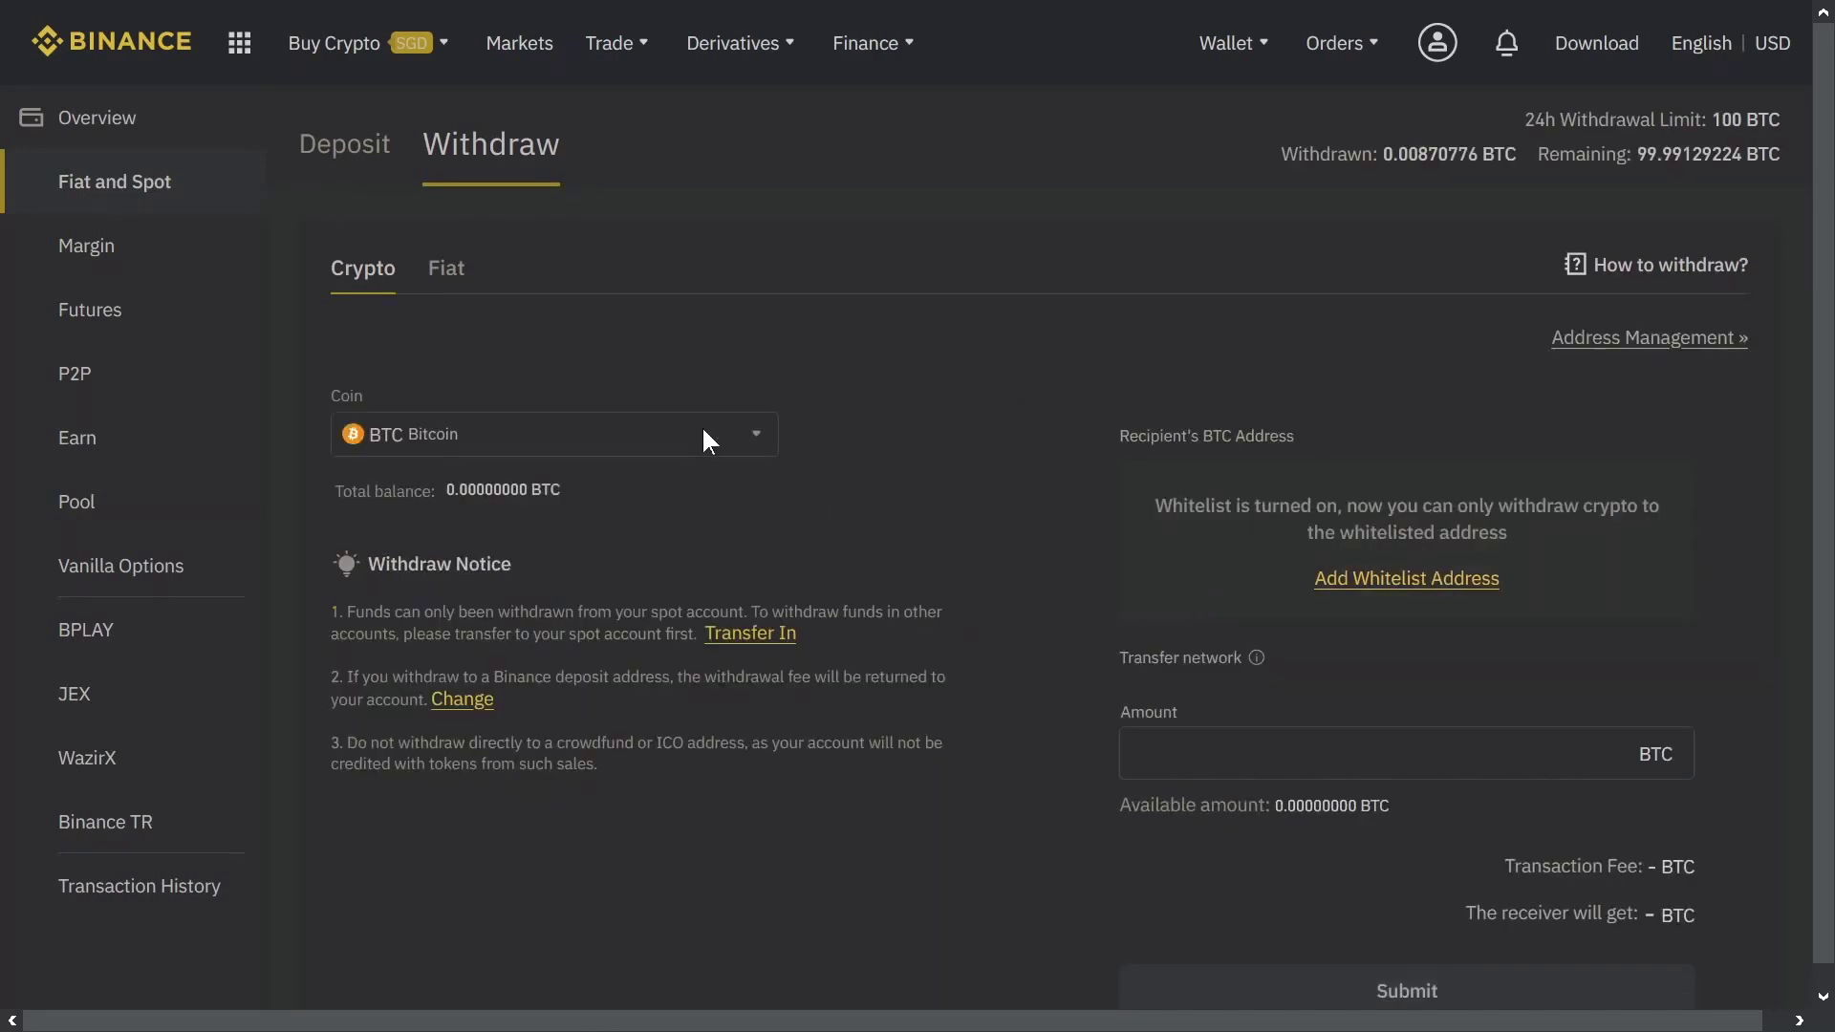
left_click(703, 433)
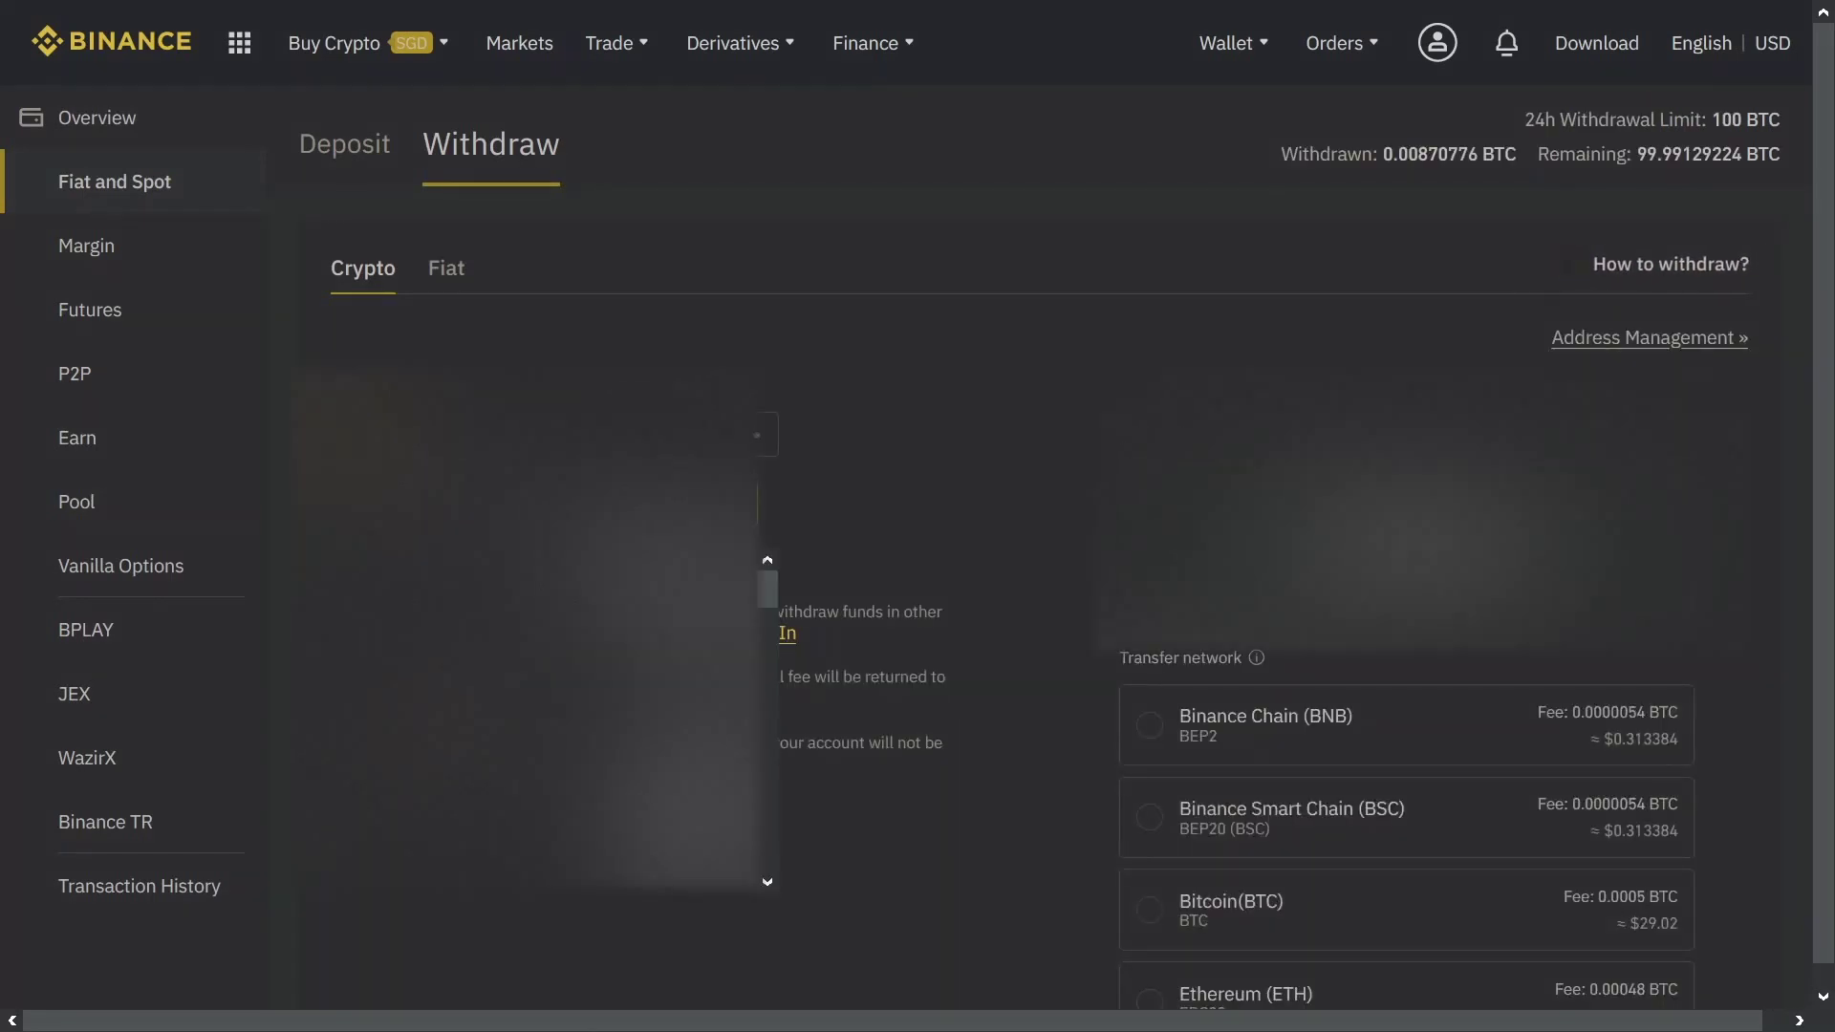
left_click(726, 669)
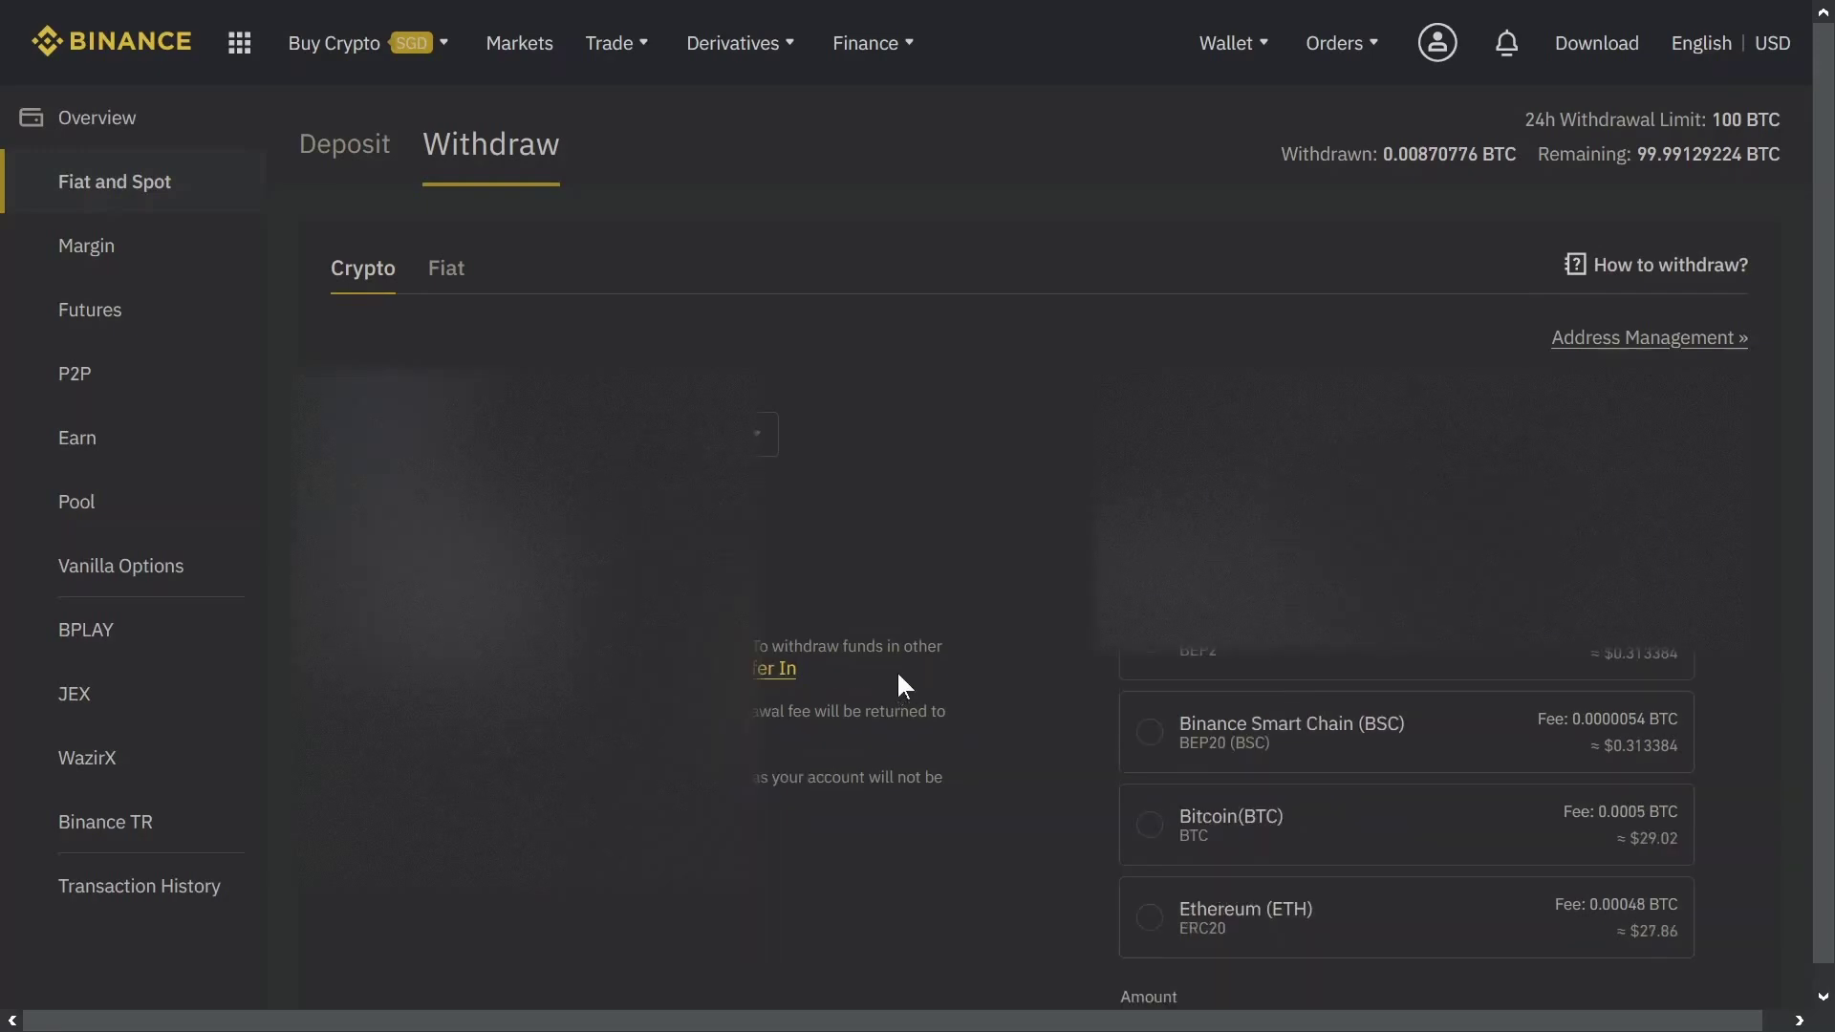
scroll(973, 412, "down", 2)
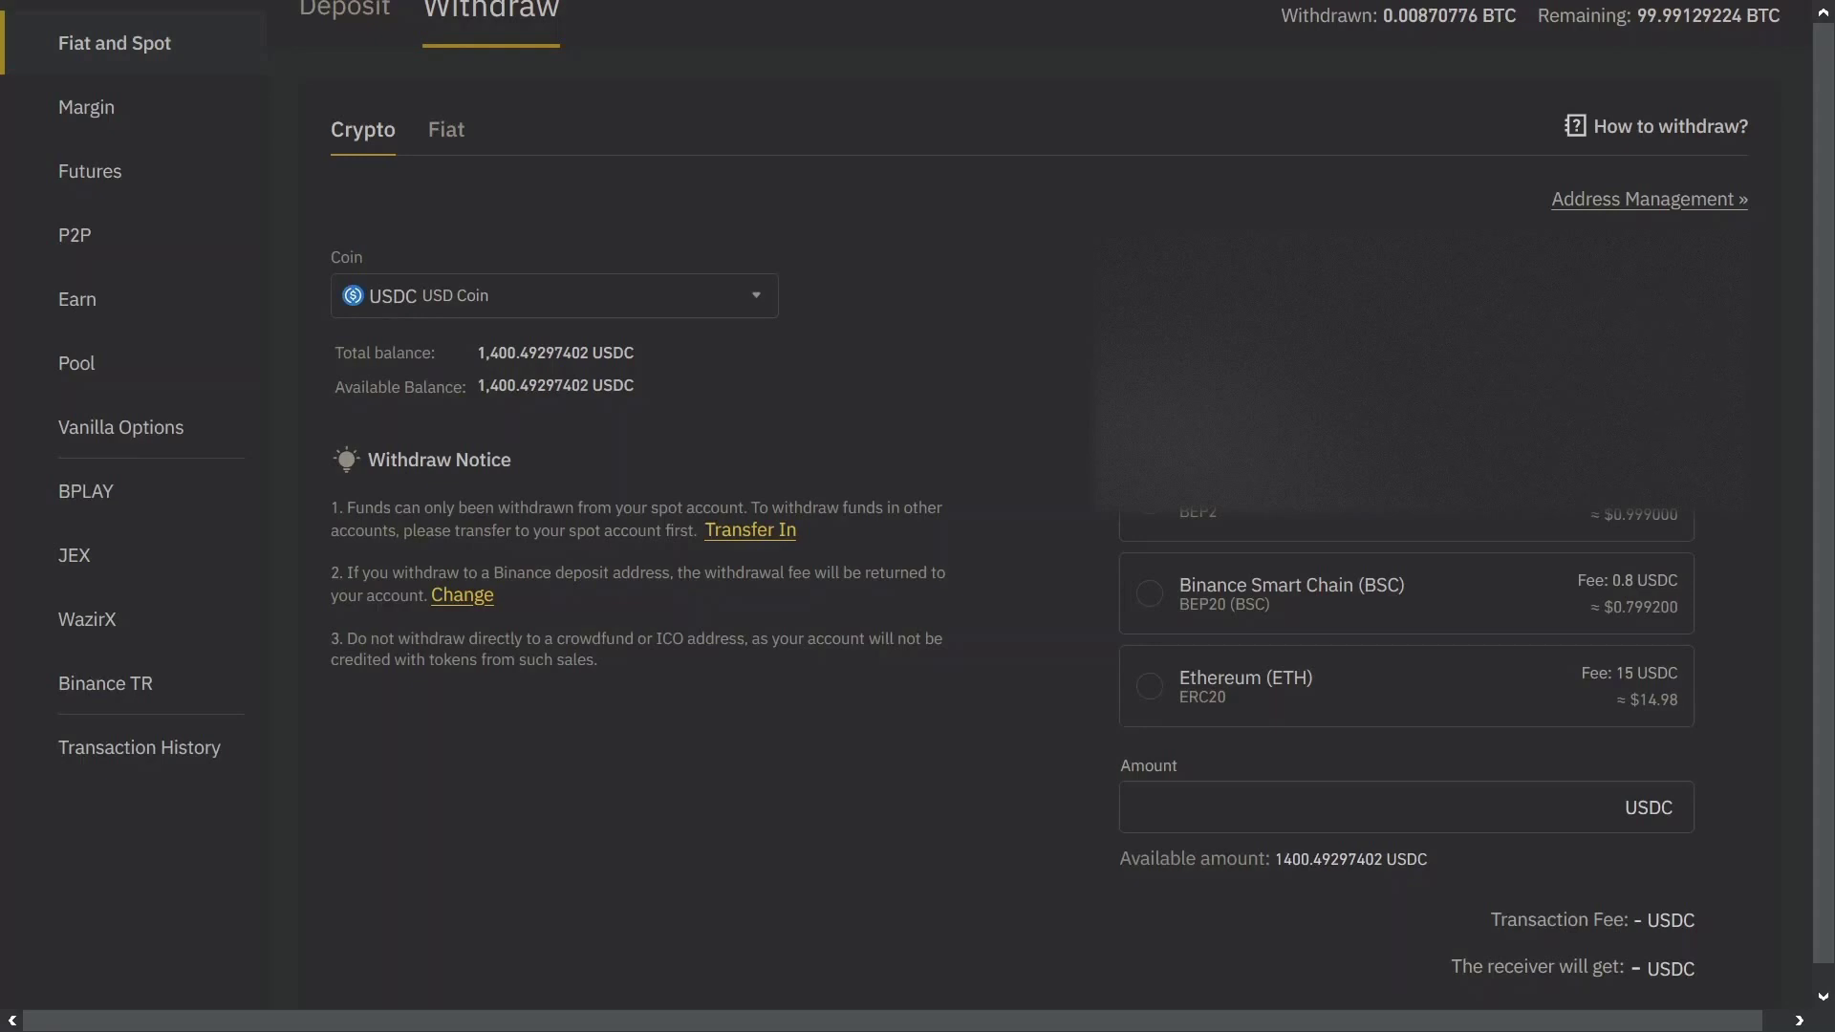
From Brave's Uniswap tab, switch MetaMask from Fantom Opera Mainnet to Ethereum Mainnet
key("alt+Tab")
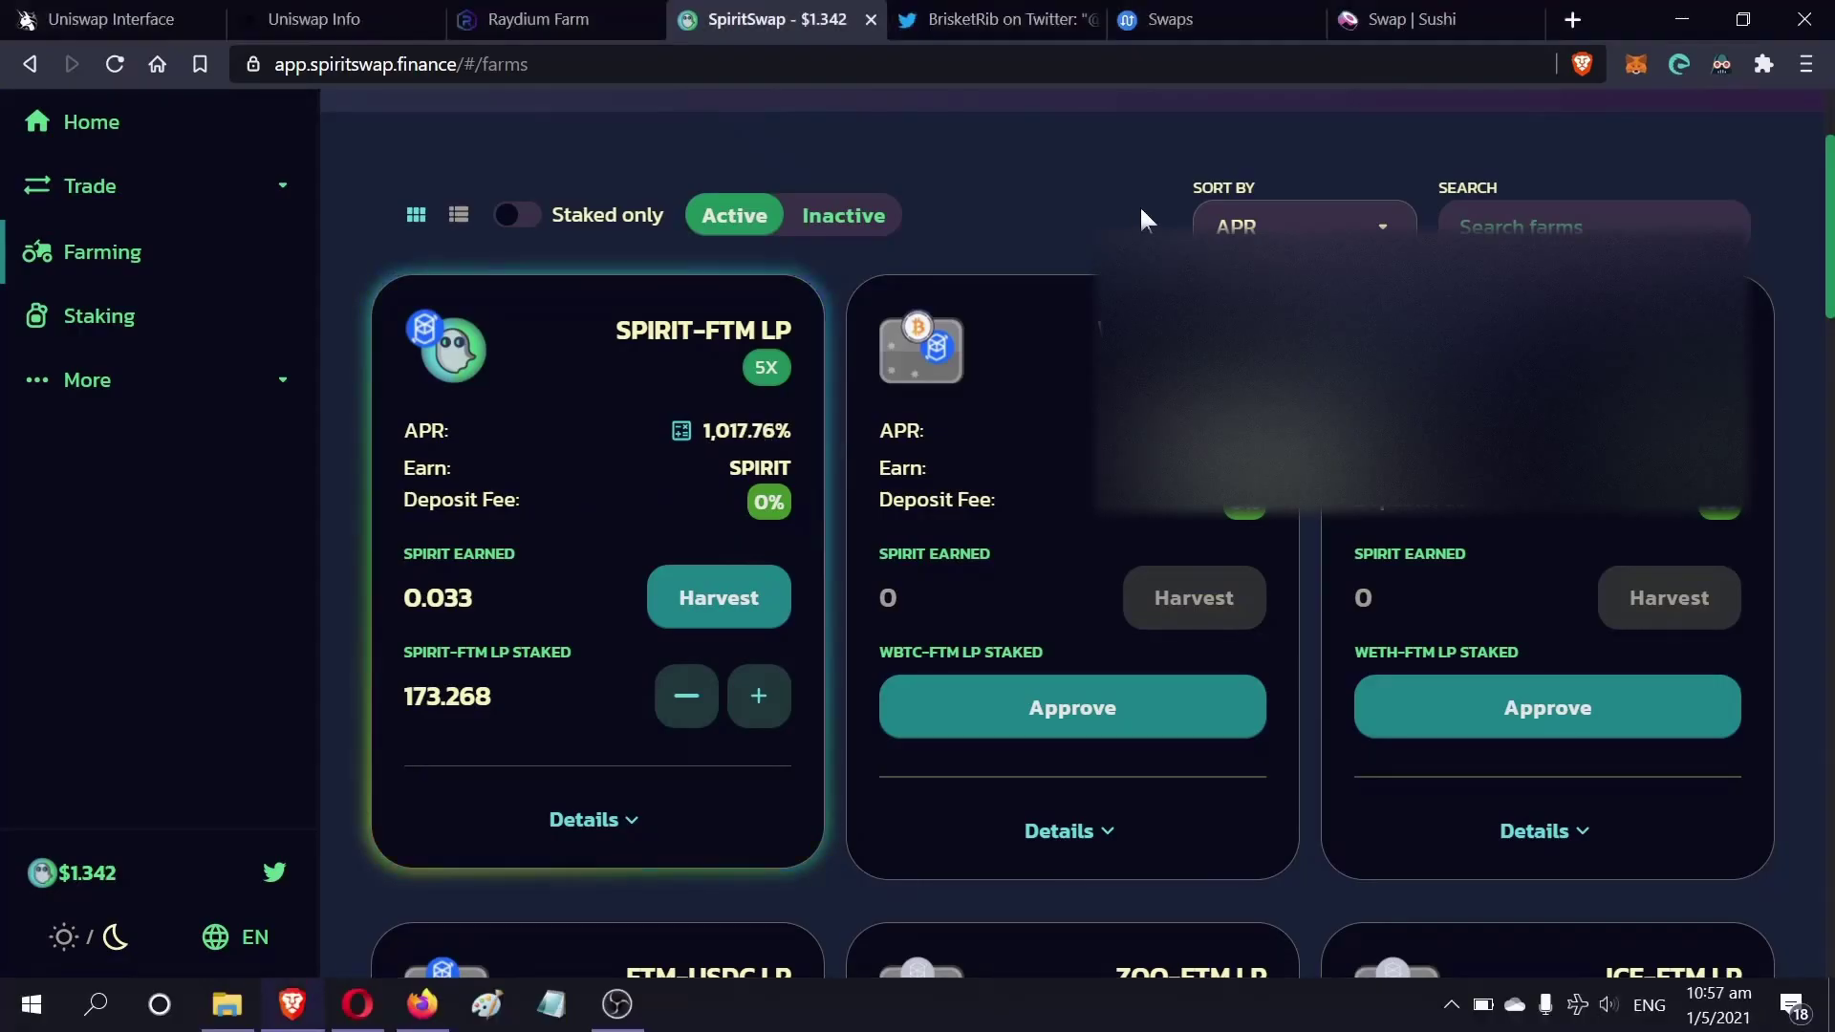
left_click(134, 23)
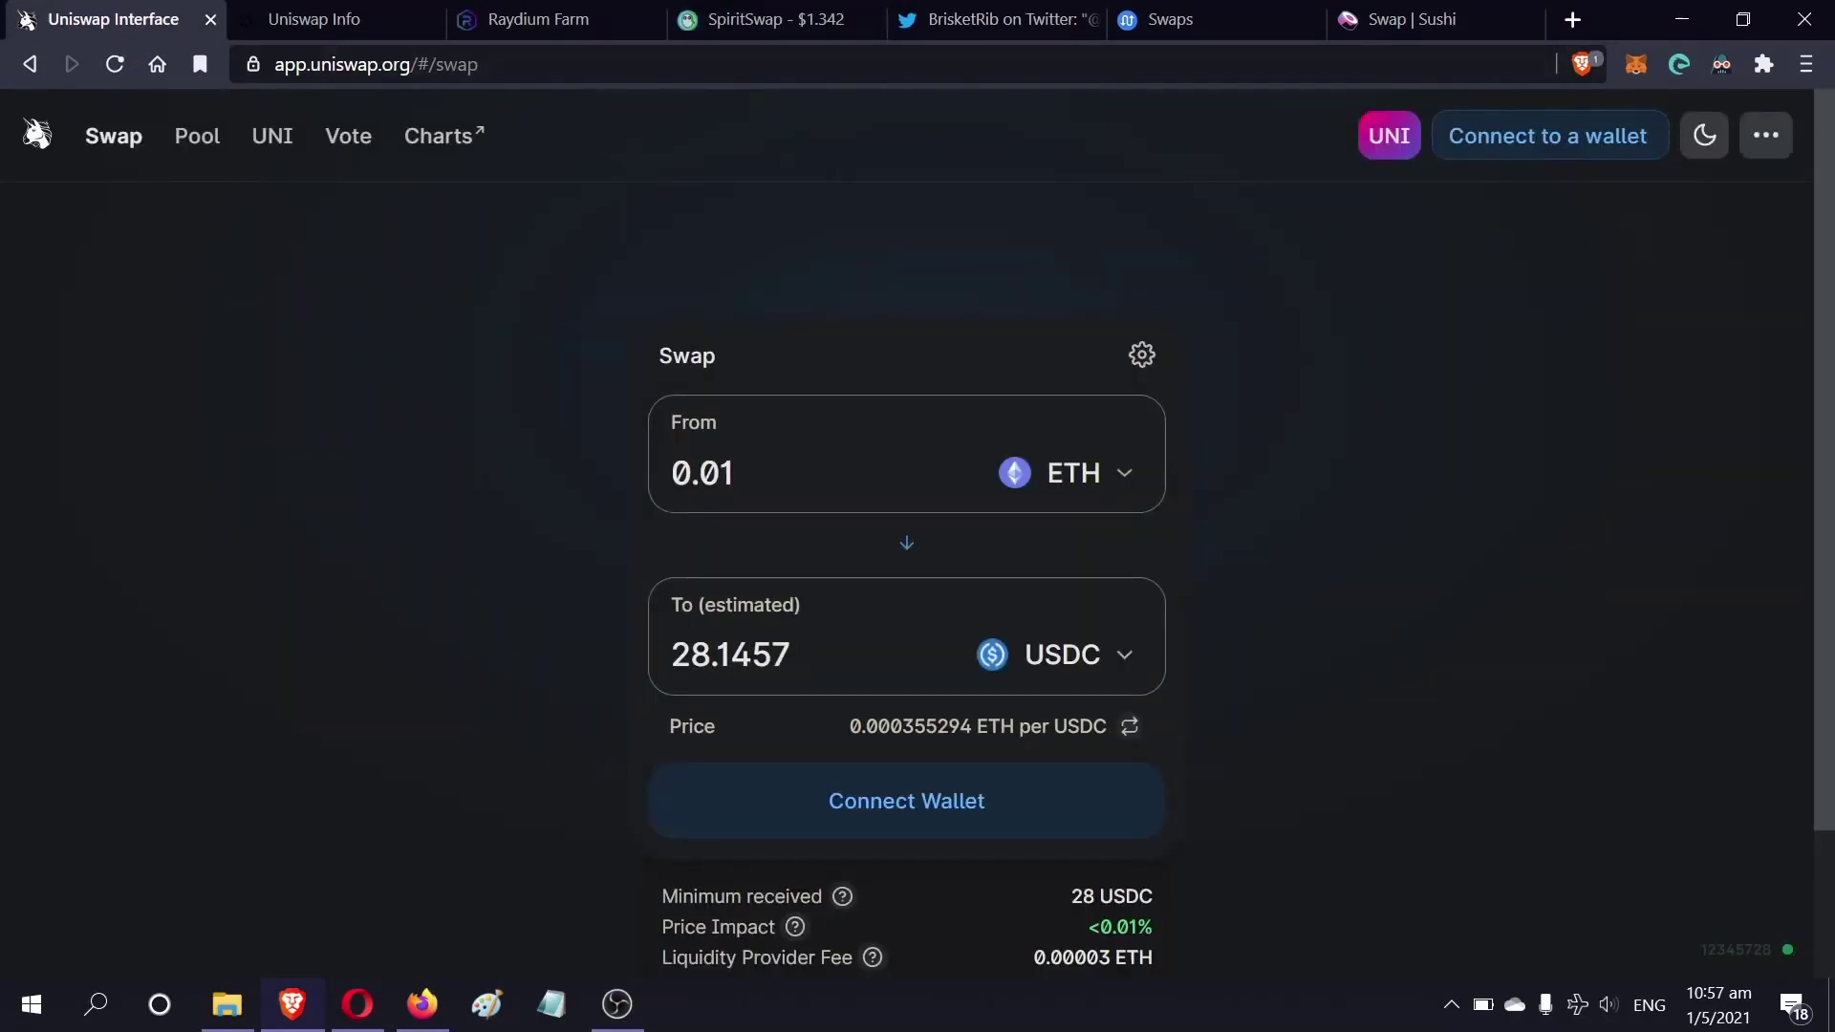
left_click(1635, 65)
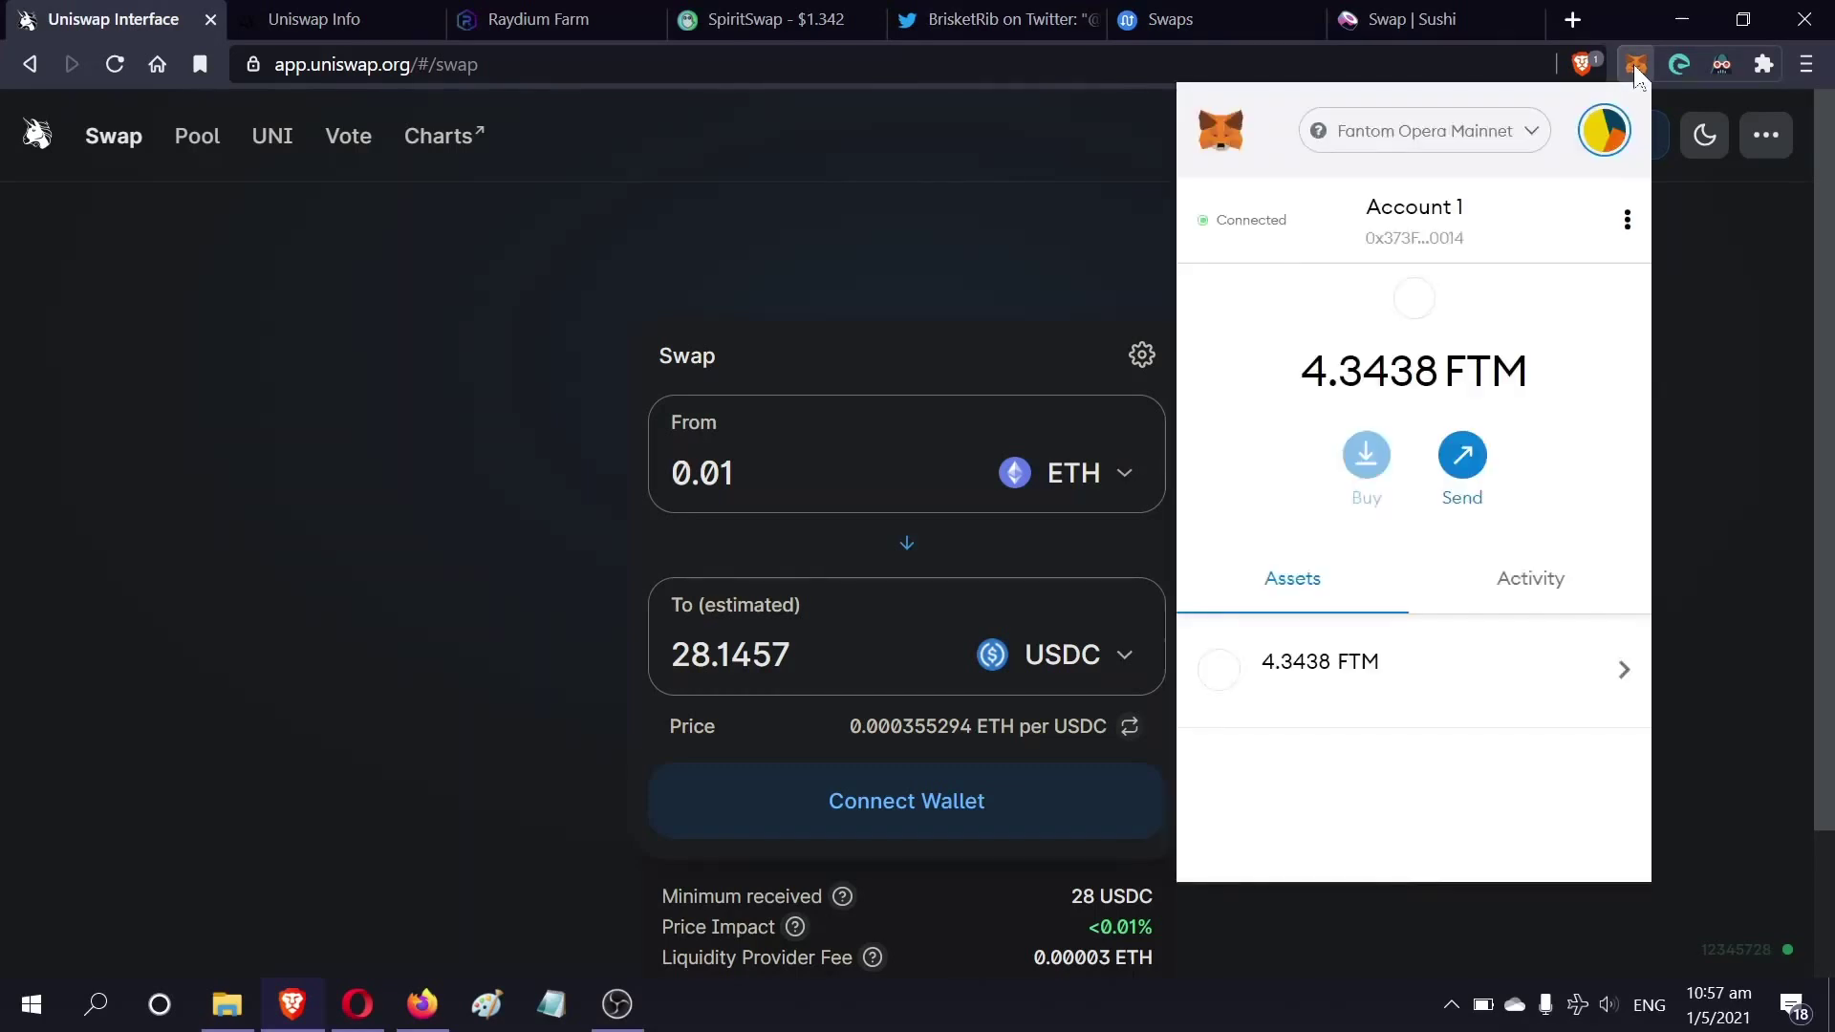
left_click(1488, 143)
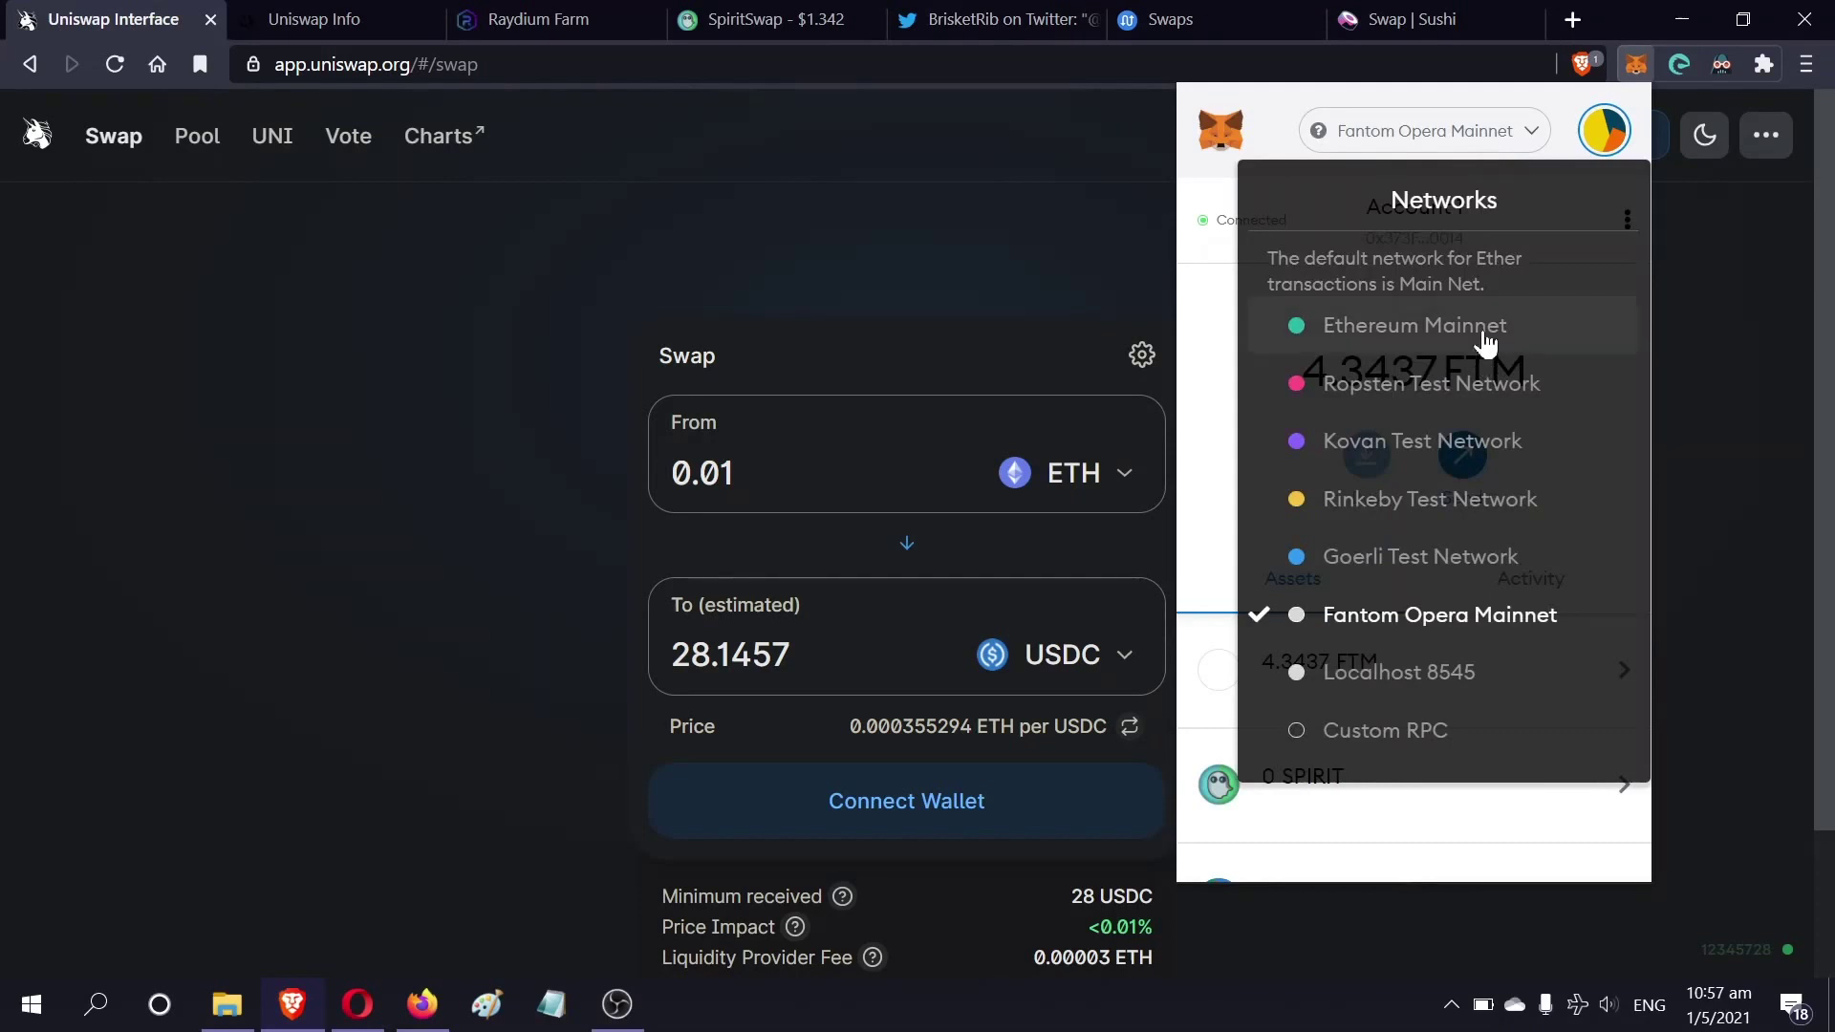
left_click(1487, 337)
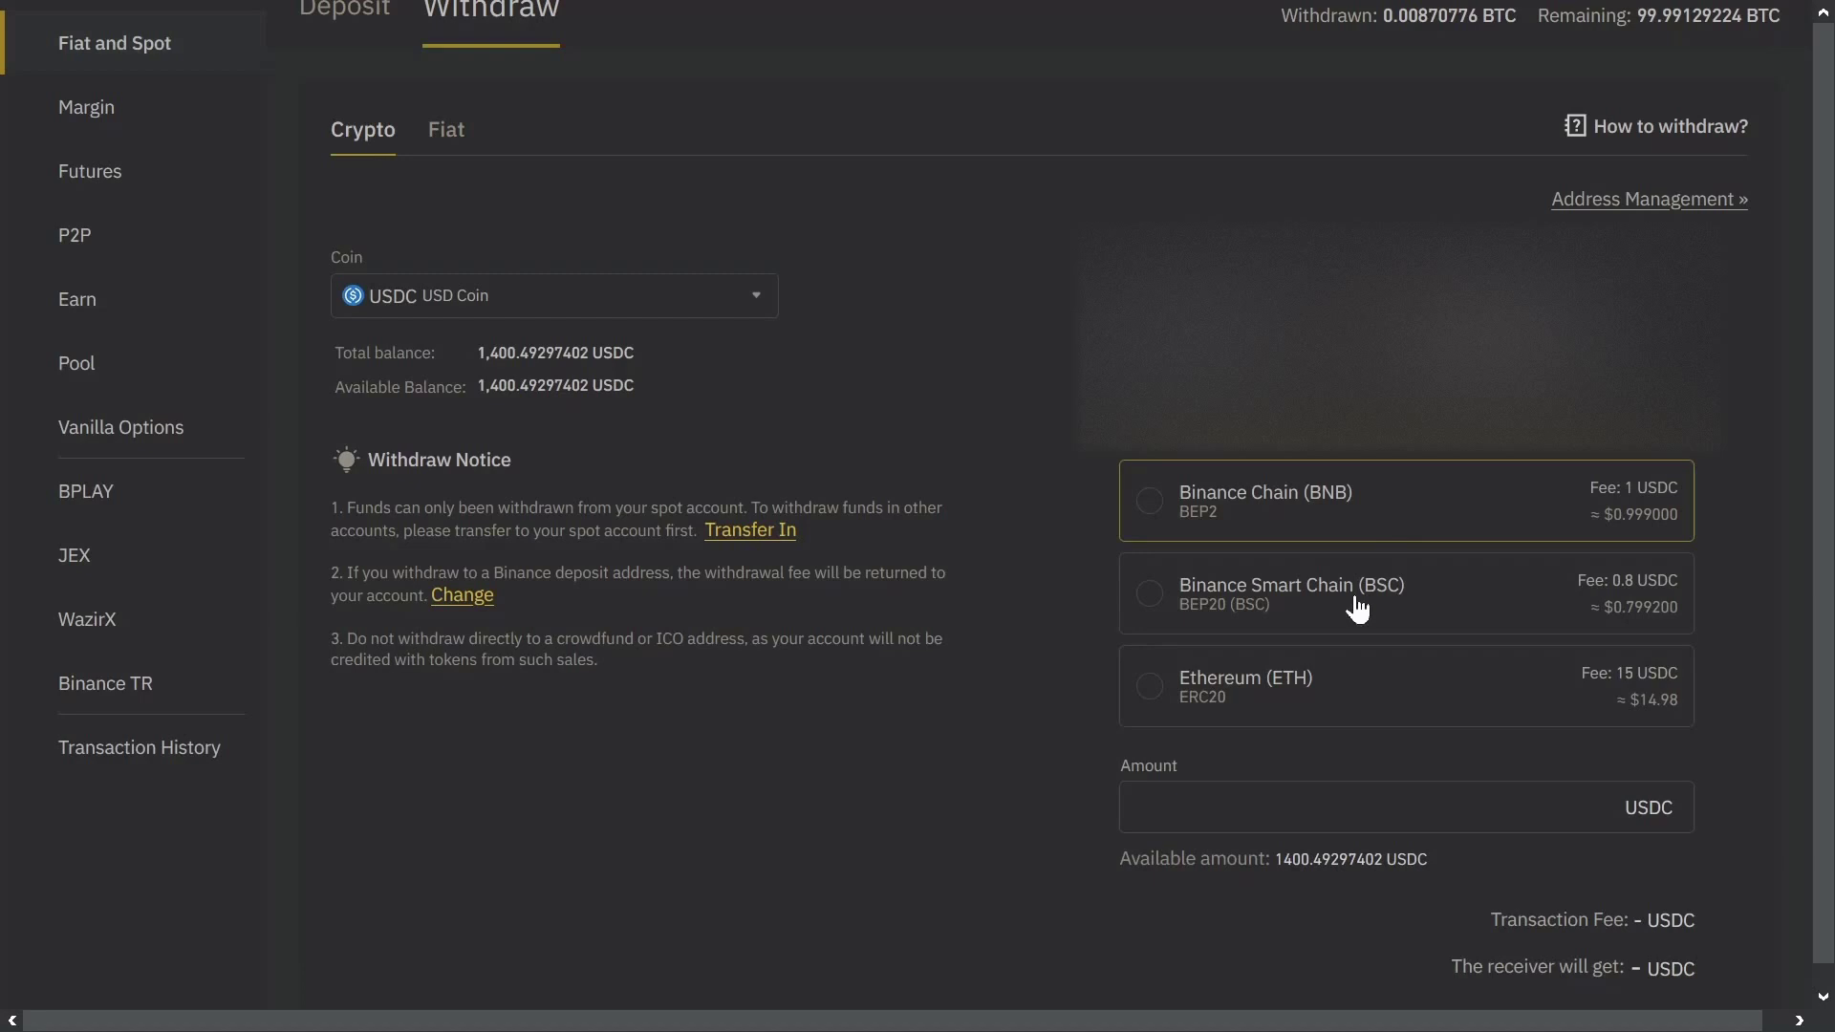
Withdraw the full 1400.492974 USDC over Ethereum (ETH), receiving 1,385.49297400 USDC
left_click(1364, 694)
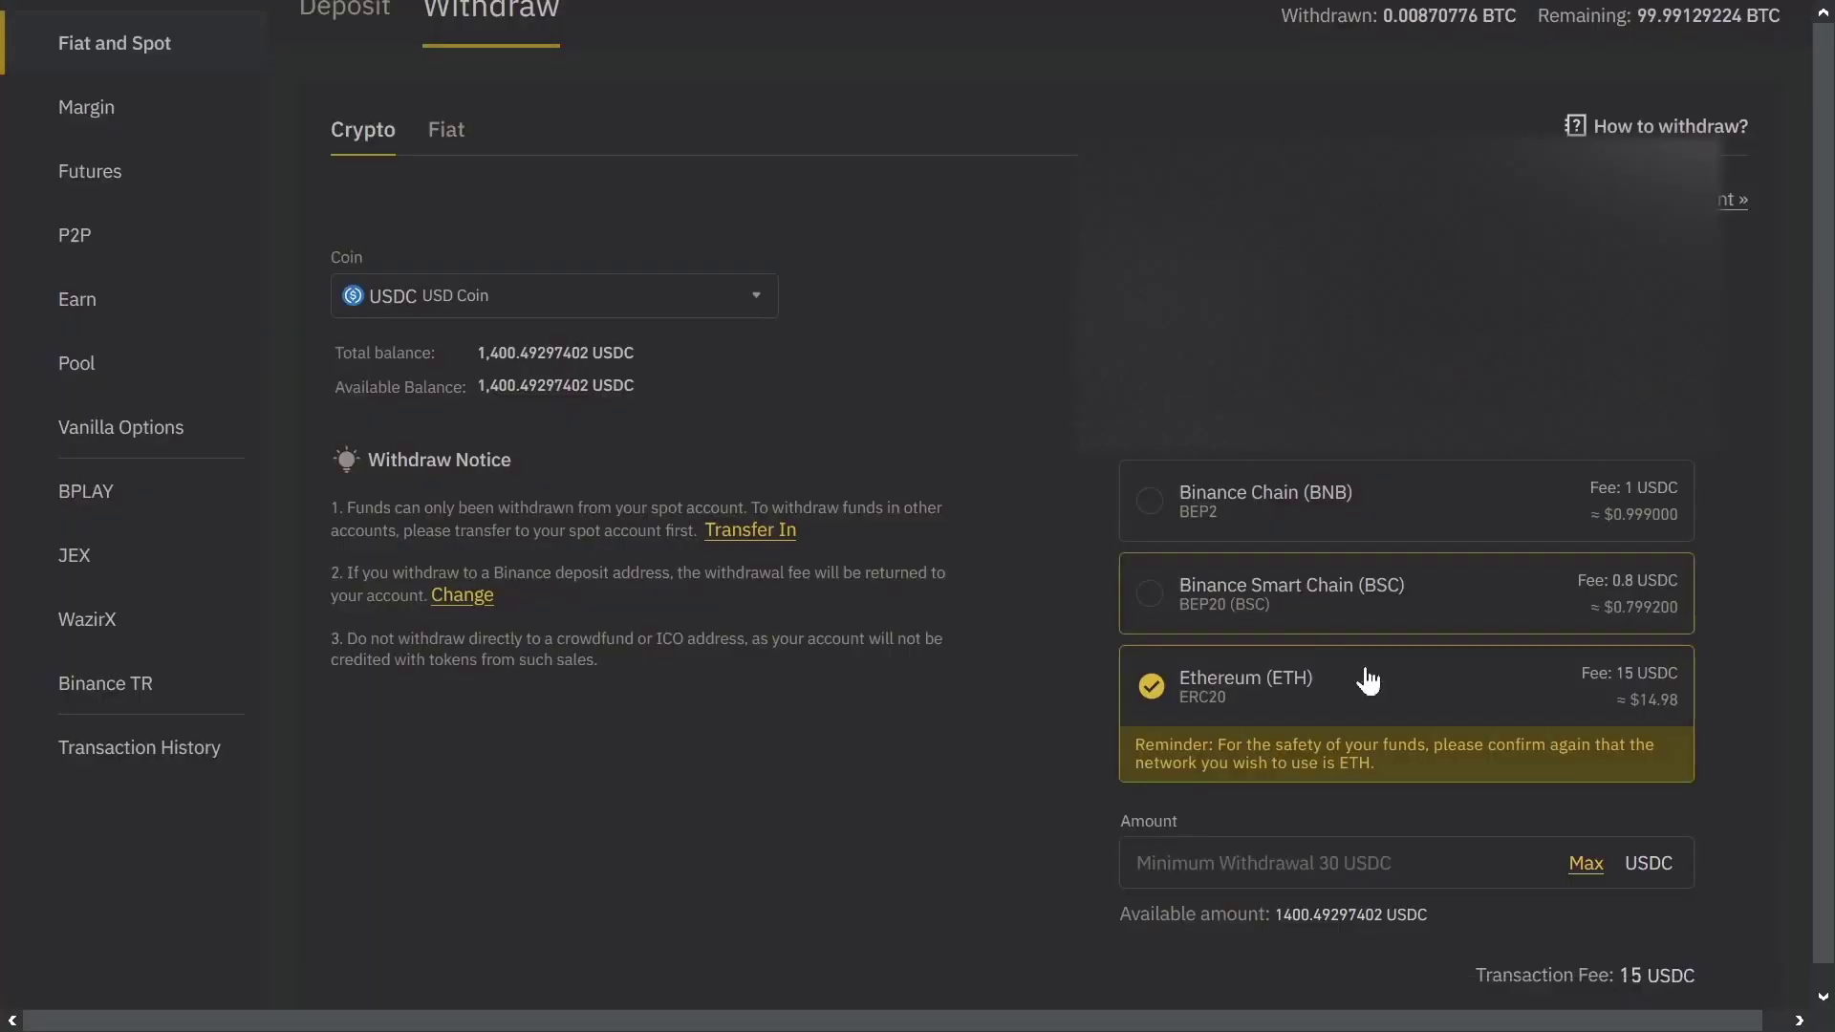
left_click(1587, 863)
scroll(1817, 765, "down", 1)
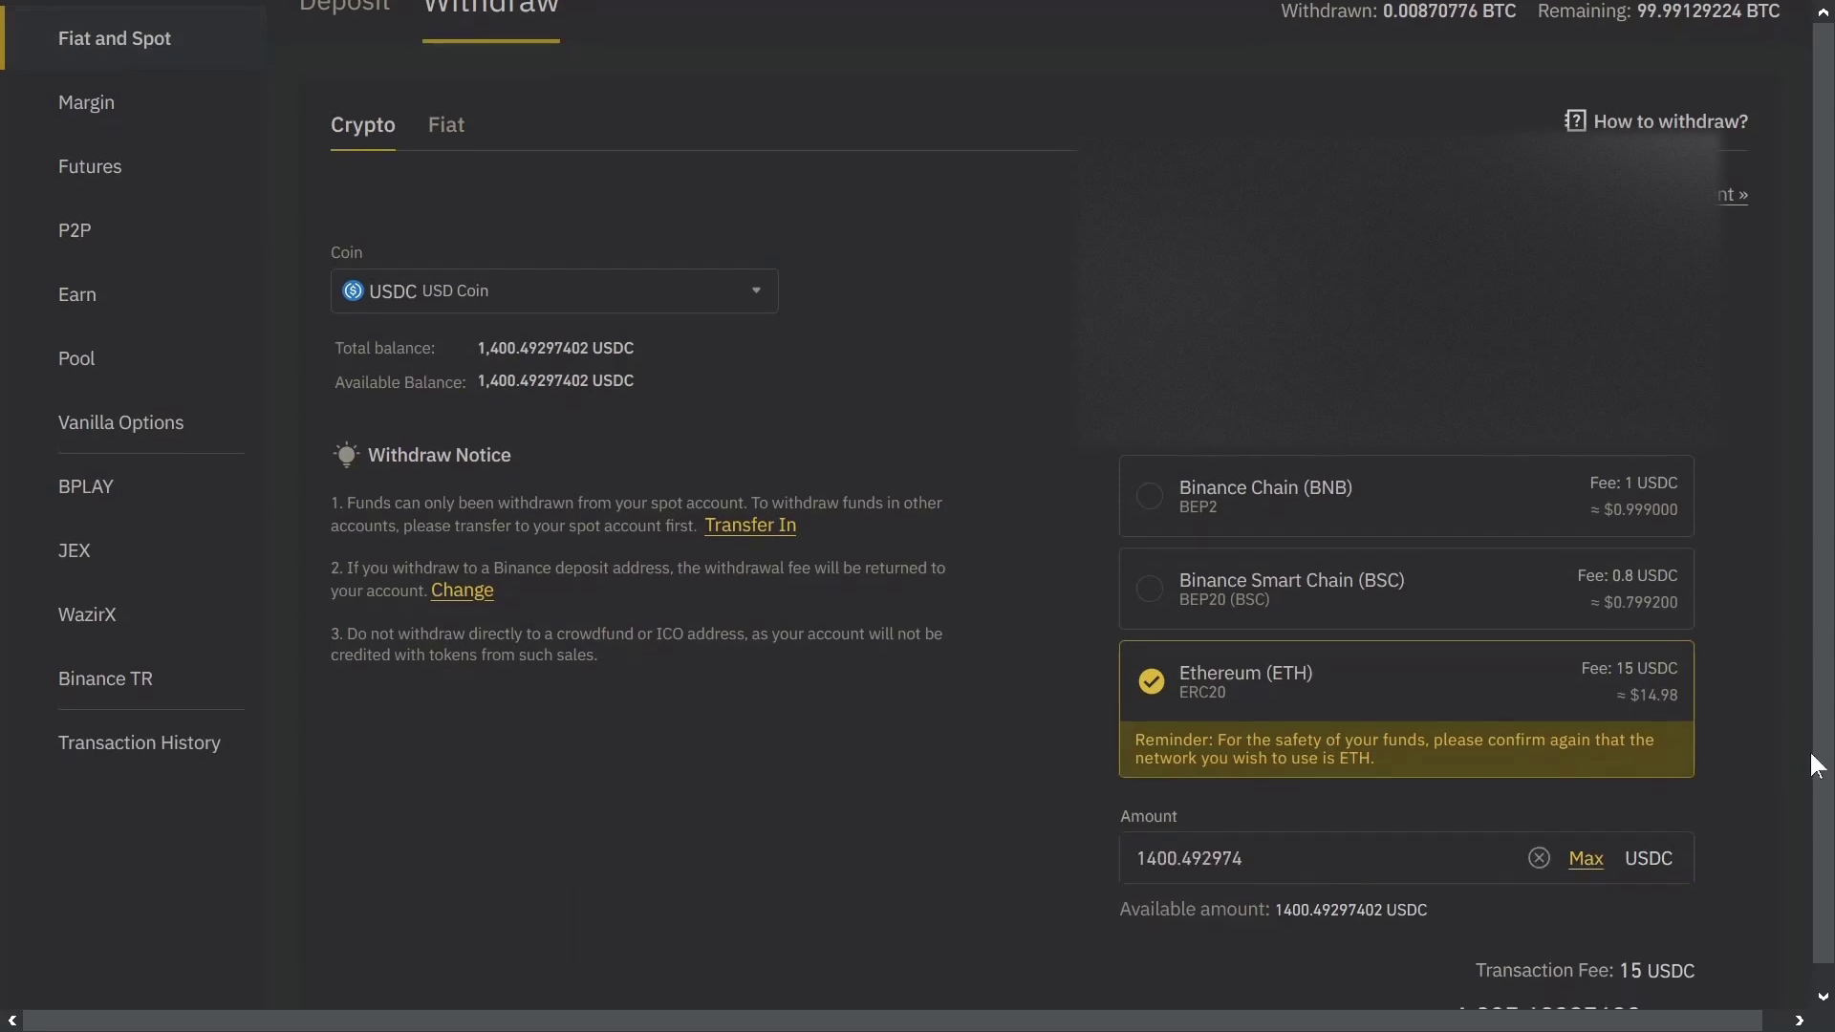
scroll(1816, 765, "down", 2)
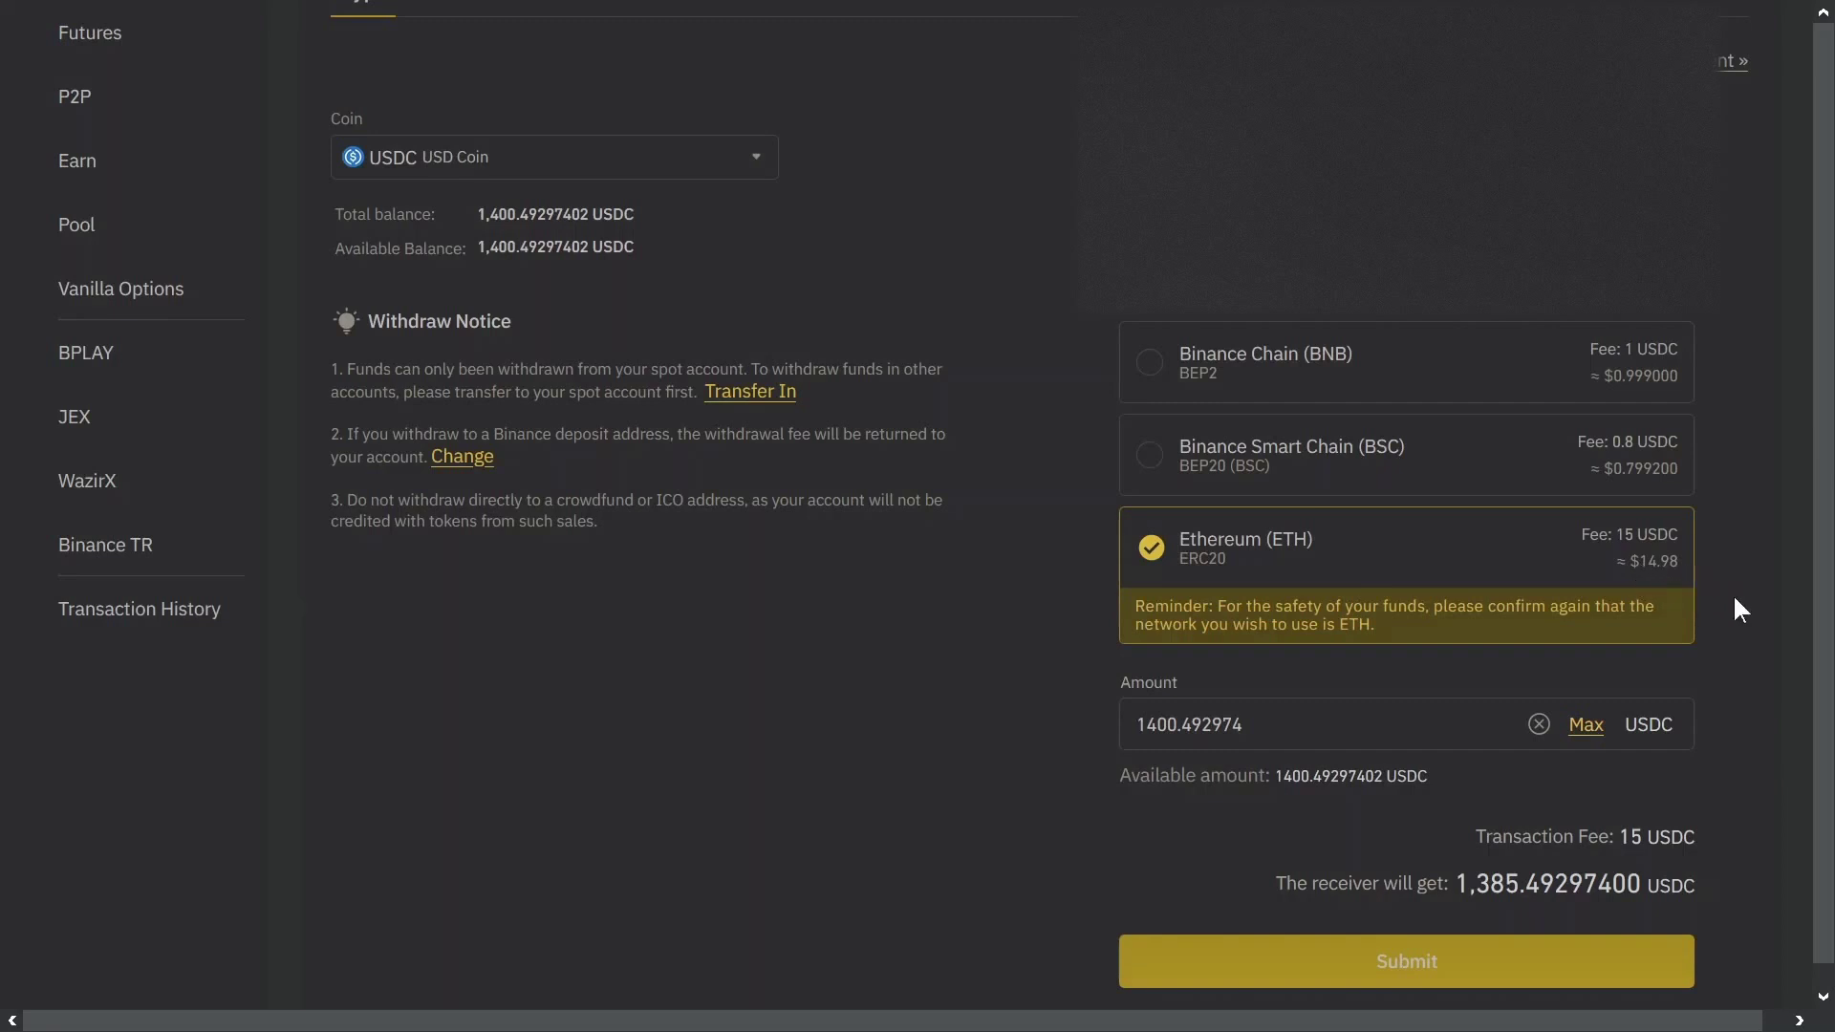
left_click(1589, 989)
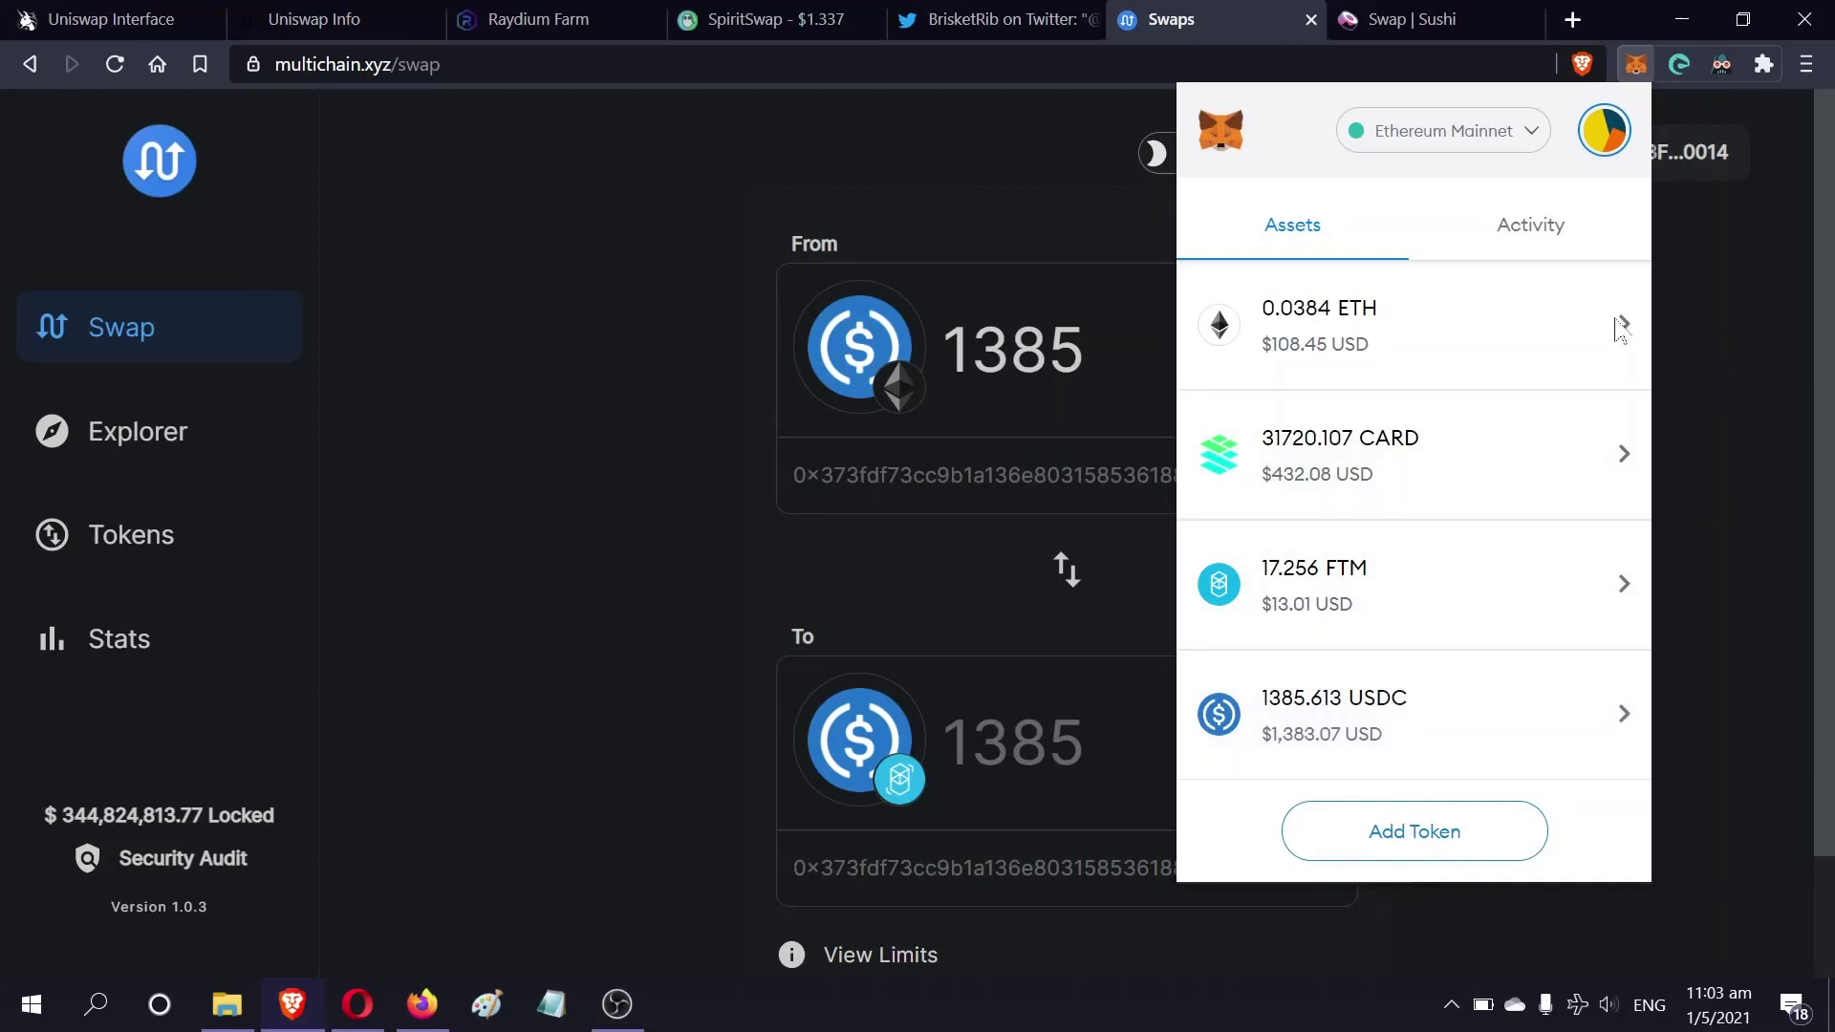
Close the MetaMask popup over multichain's Swap page
left_click(392, 186)
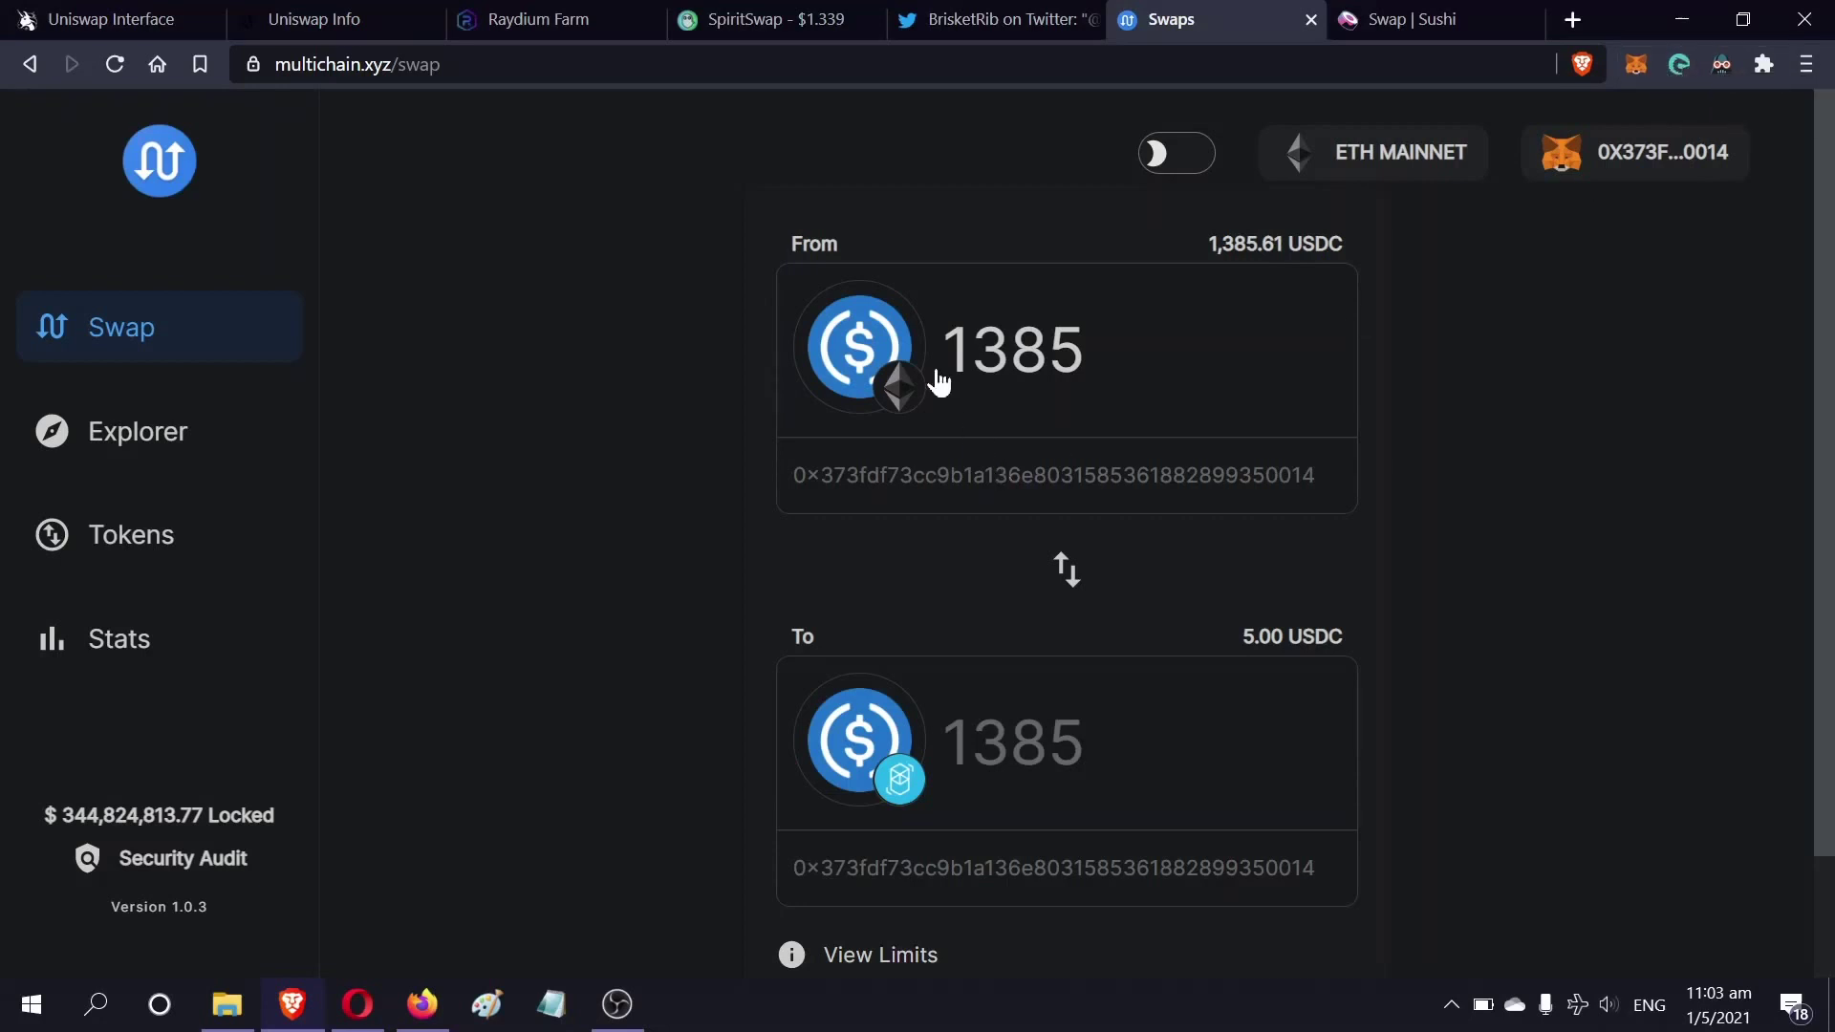
left_click(889, 336)
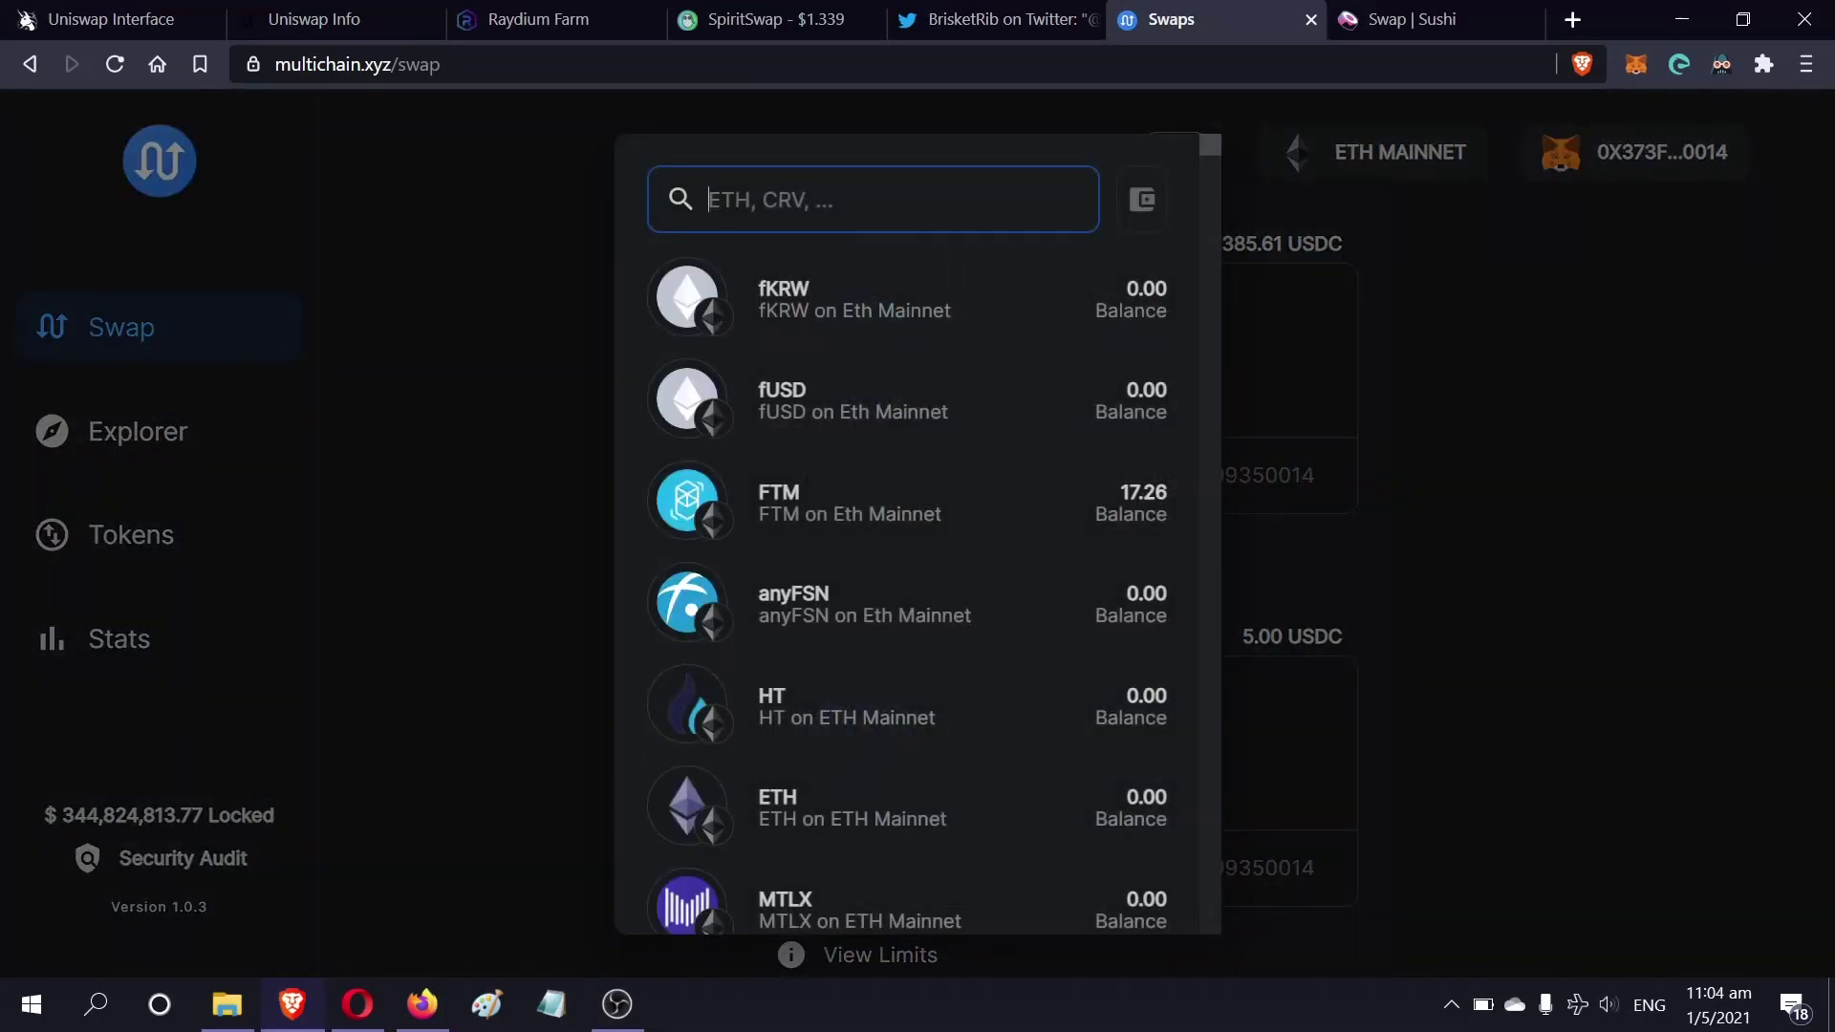
type("usdc")
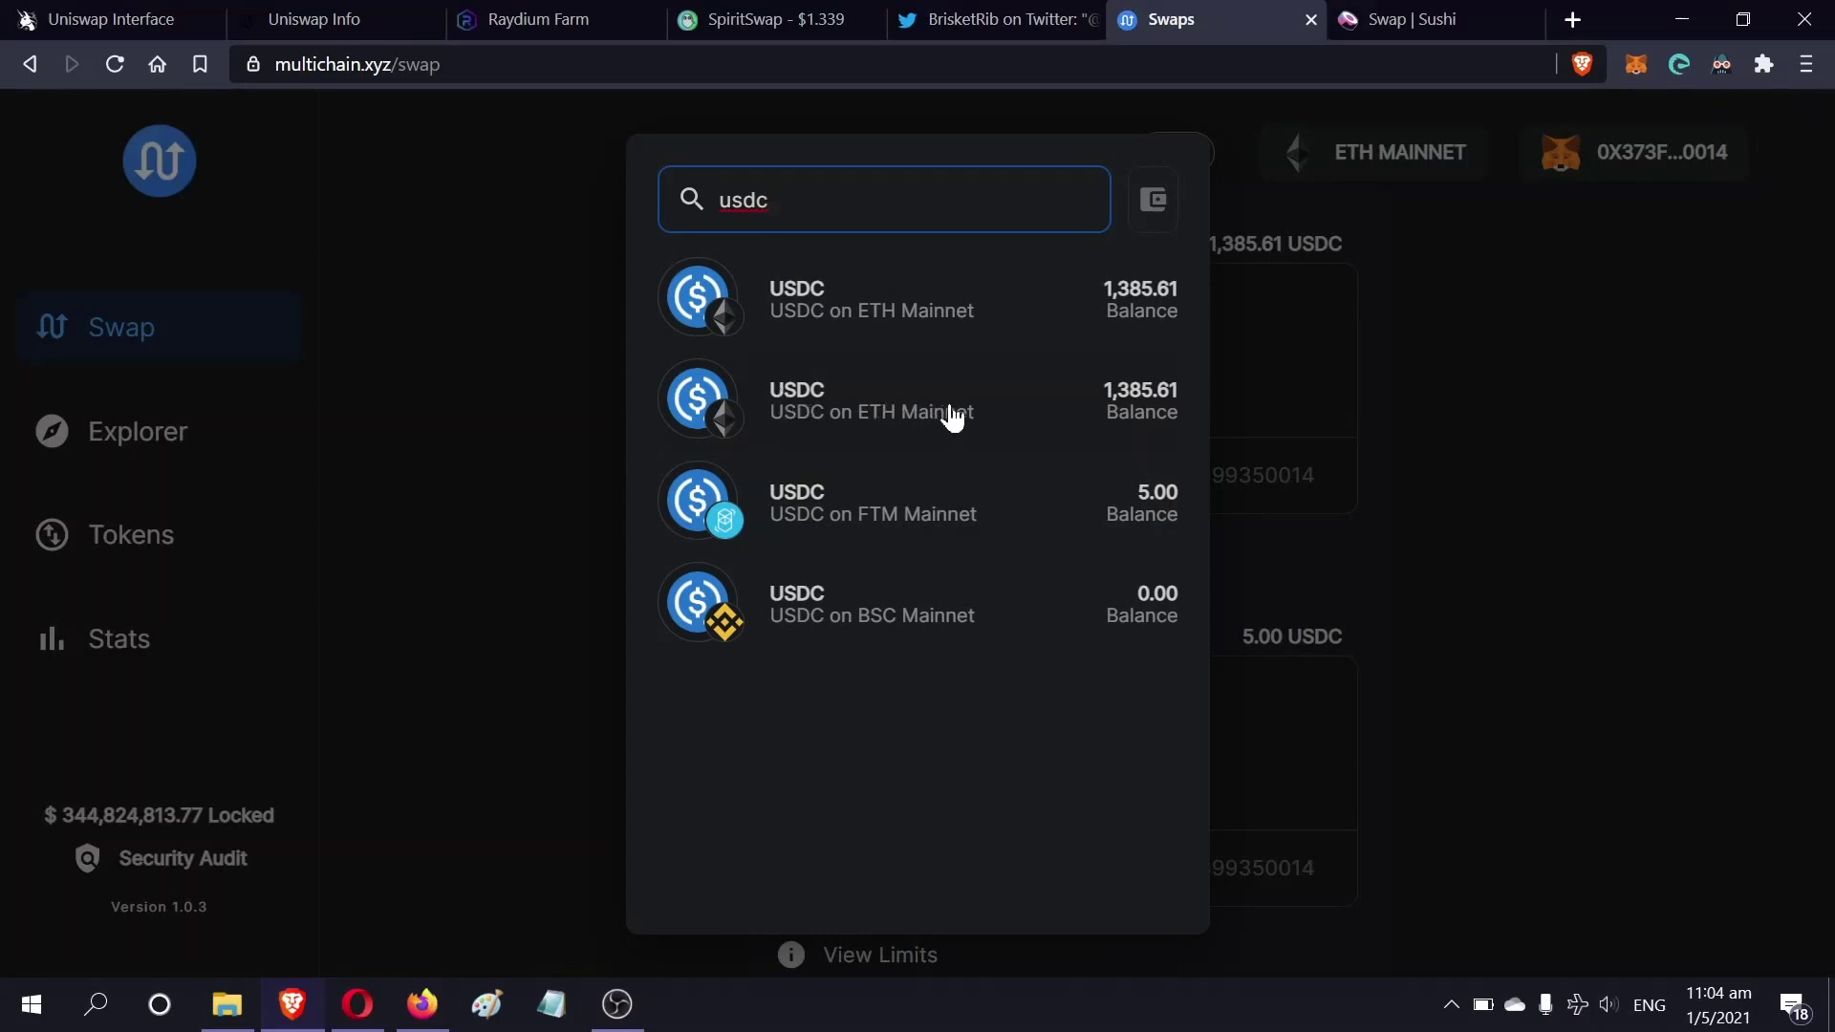
left_click(1154, 203)
left_click_drag(776, 200, 654, 210)
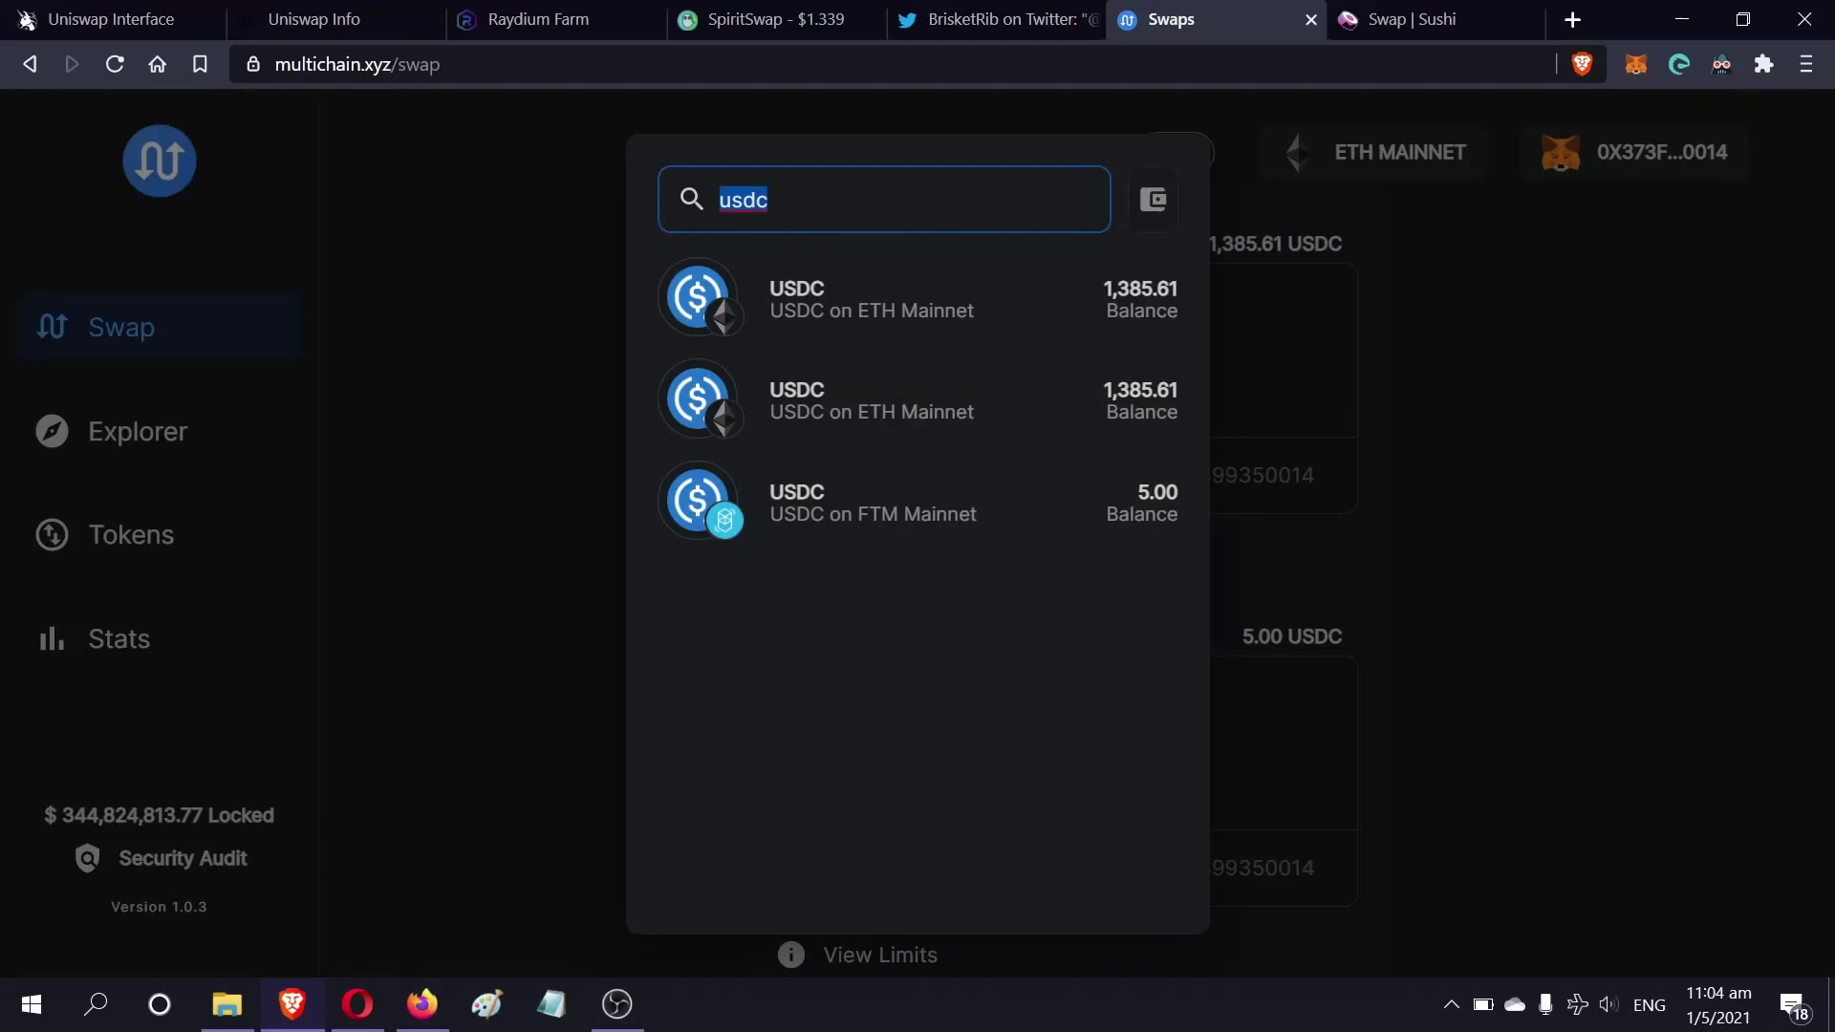
type("usd")
left_click(1061, 404)
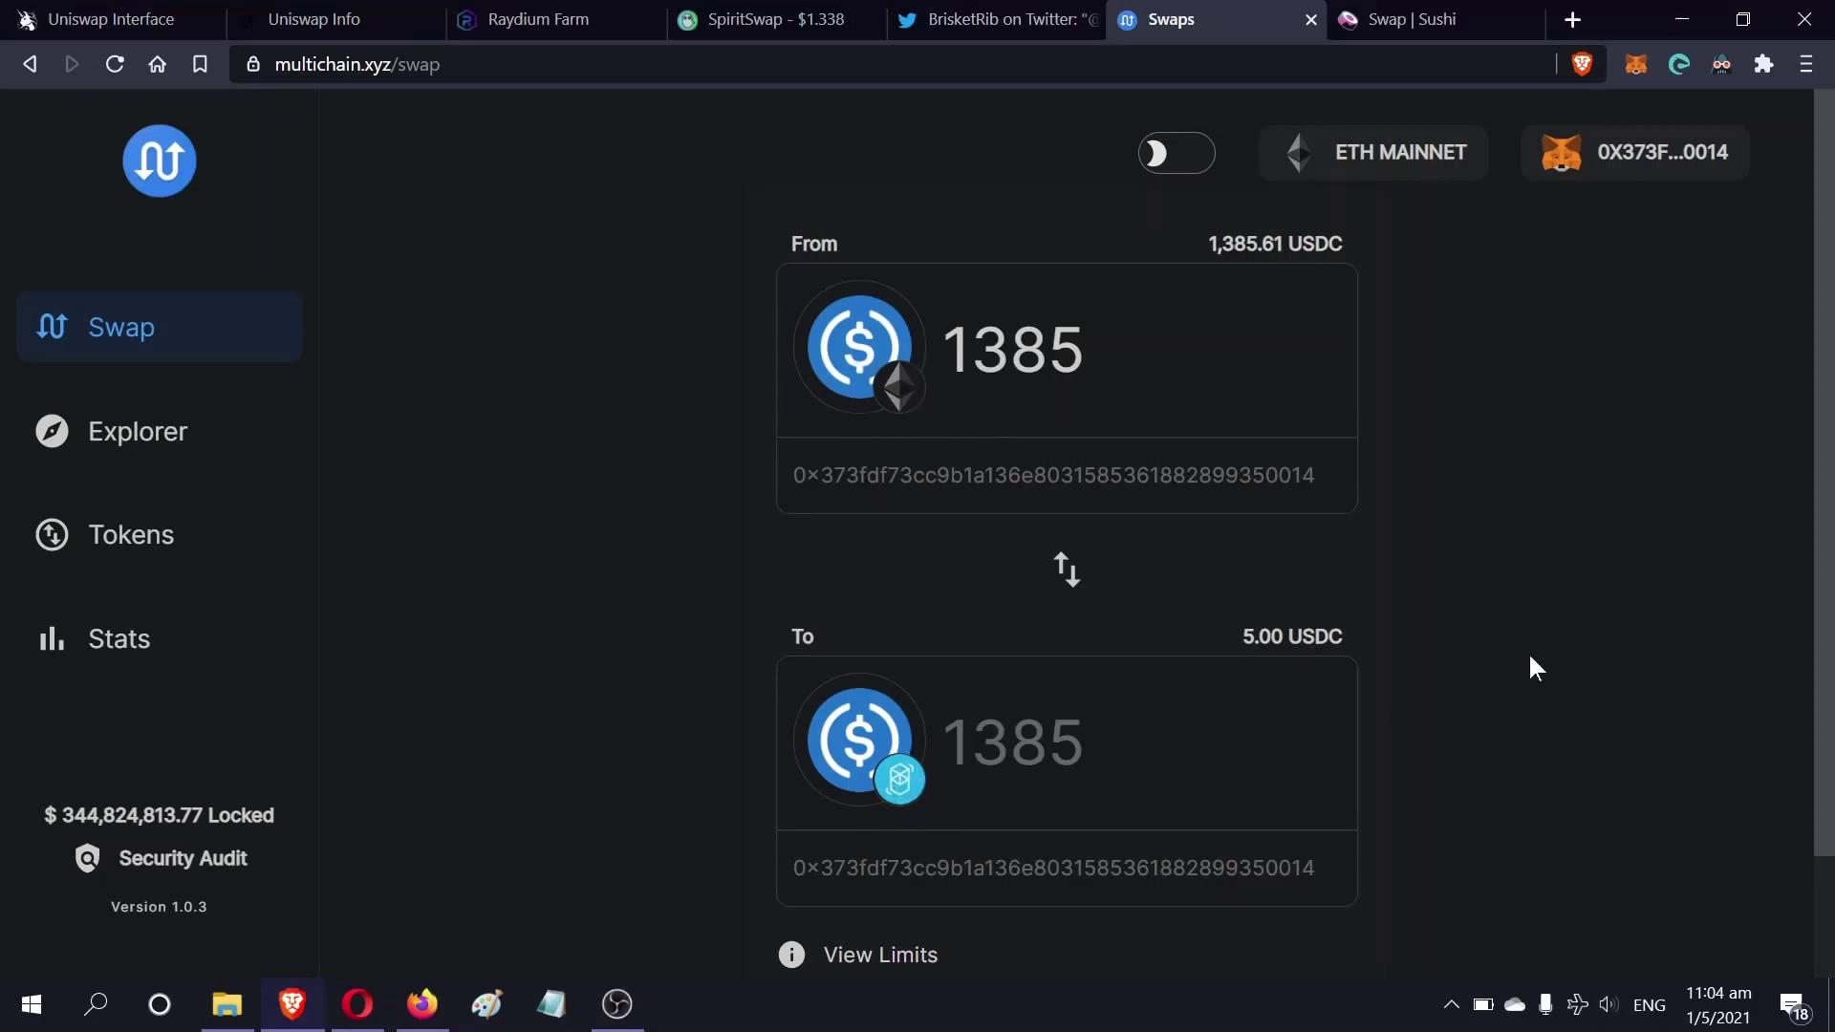
Submit the 1385 USDC Ethereum-to-Fantom transfer and approve it in MetaMask with the $8.07 gas fee
scroll(1528, 652, "down", 2)
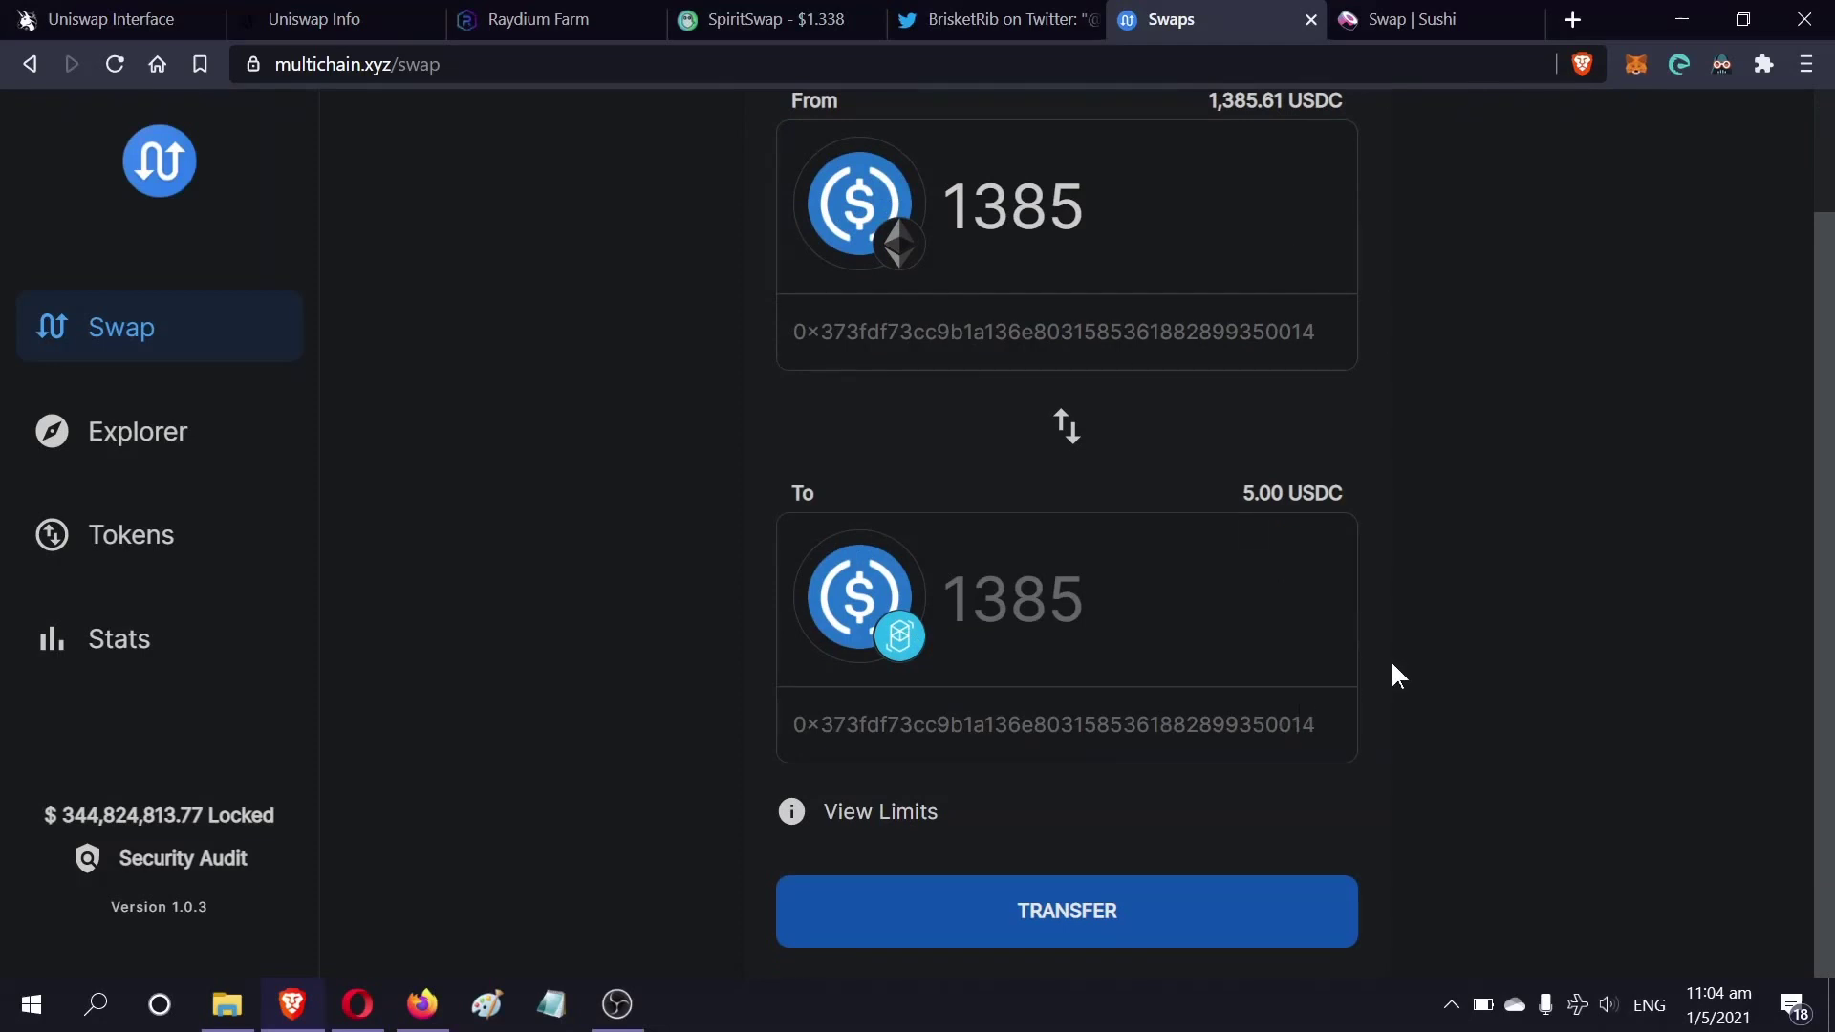
left_click(1055, 925)
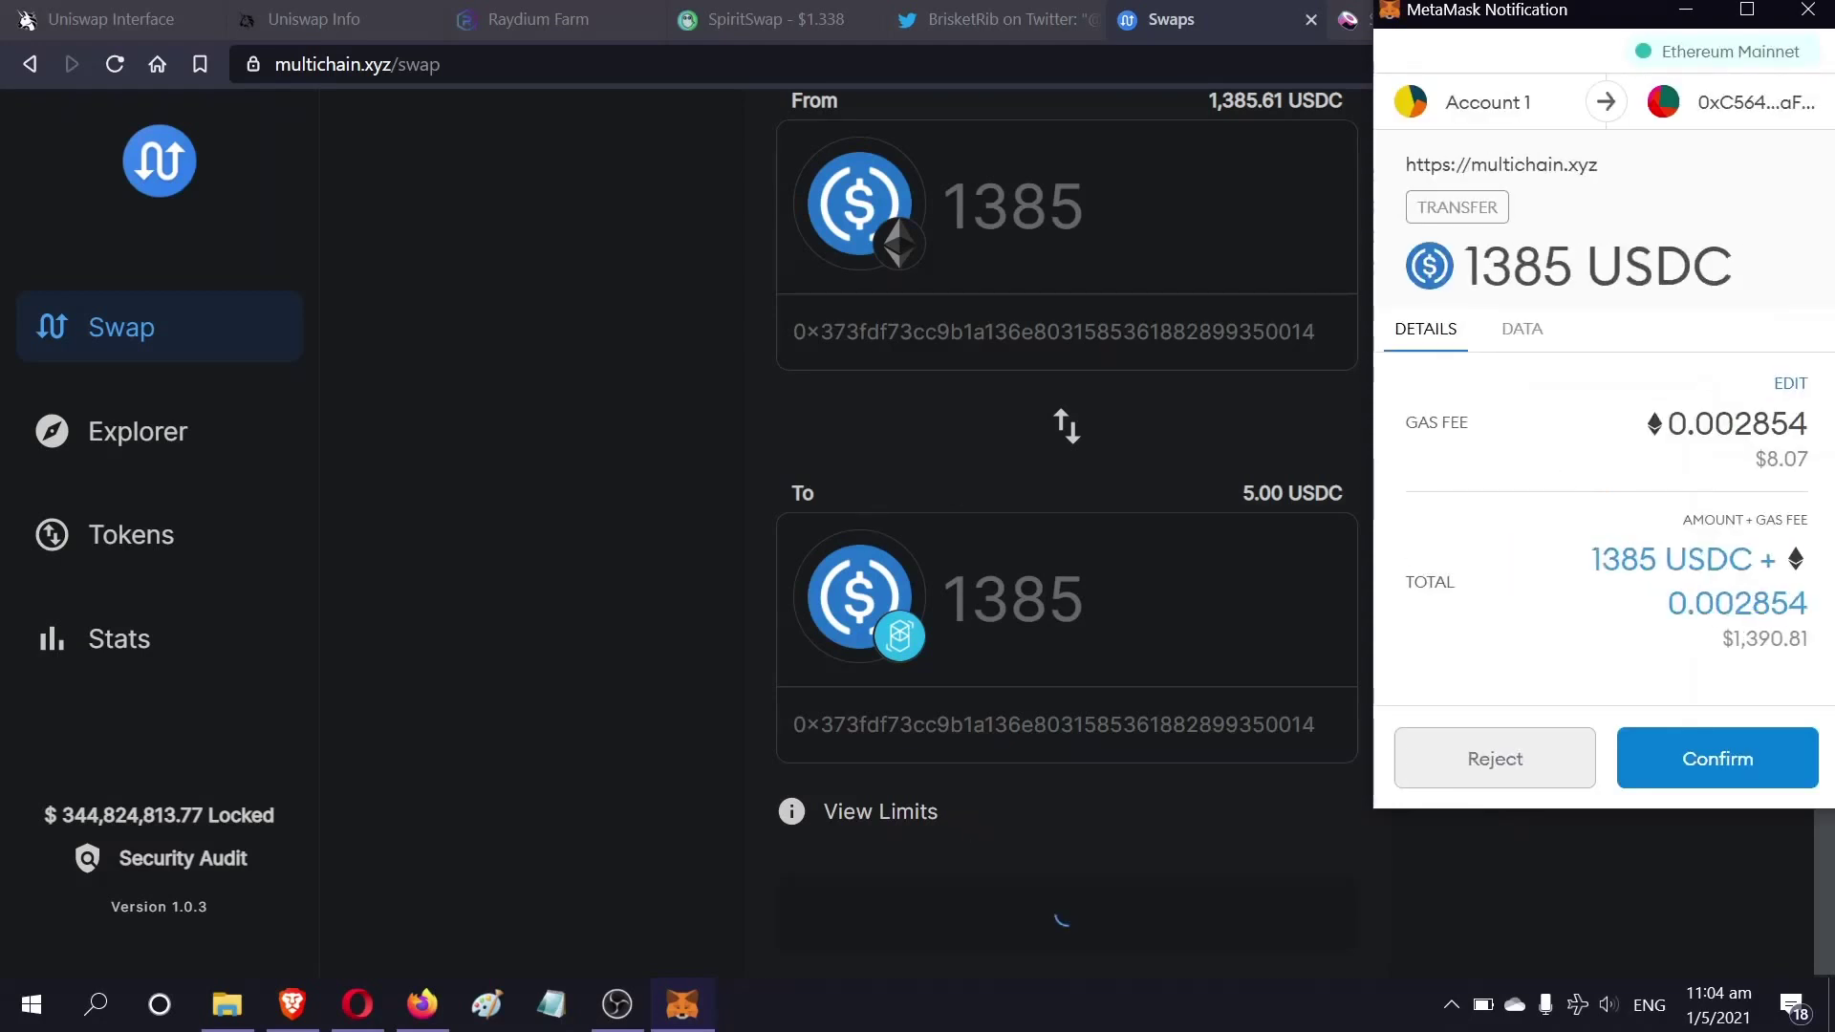
double_click(1782, 458)
left_click(1738, 490)
left_click(1764, 779)
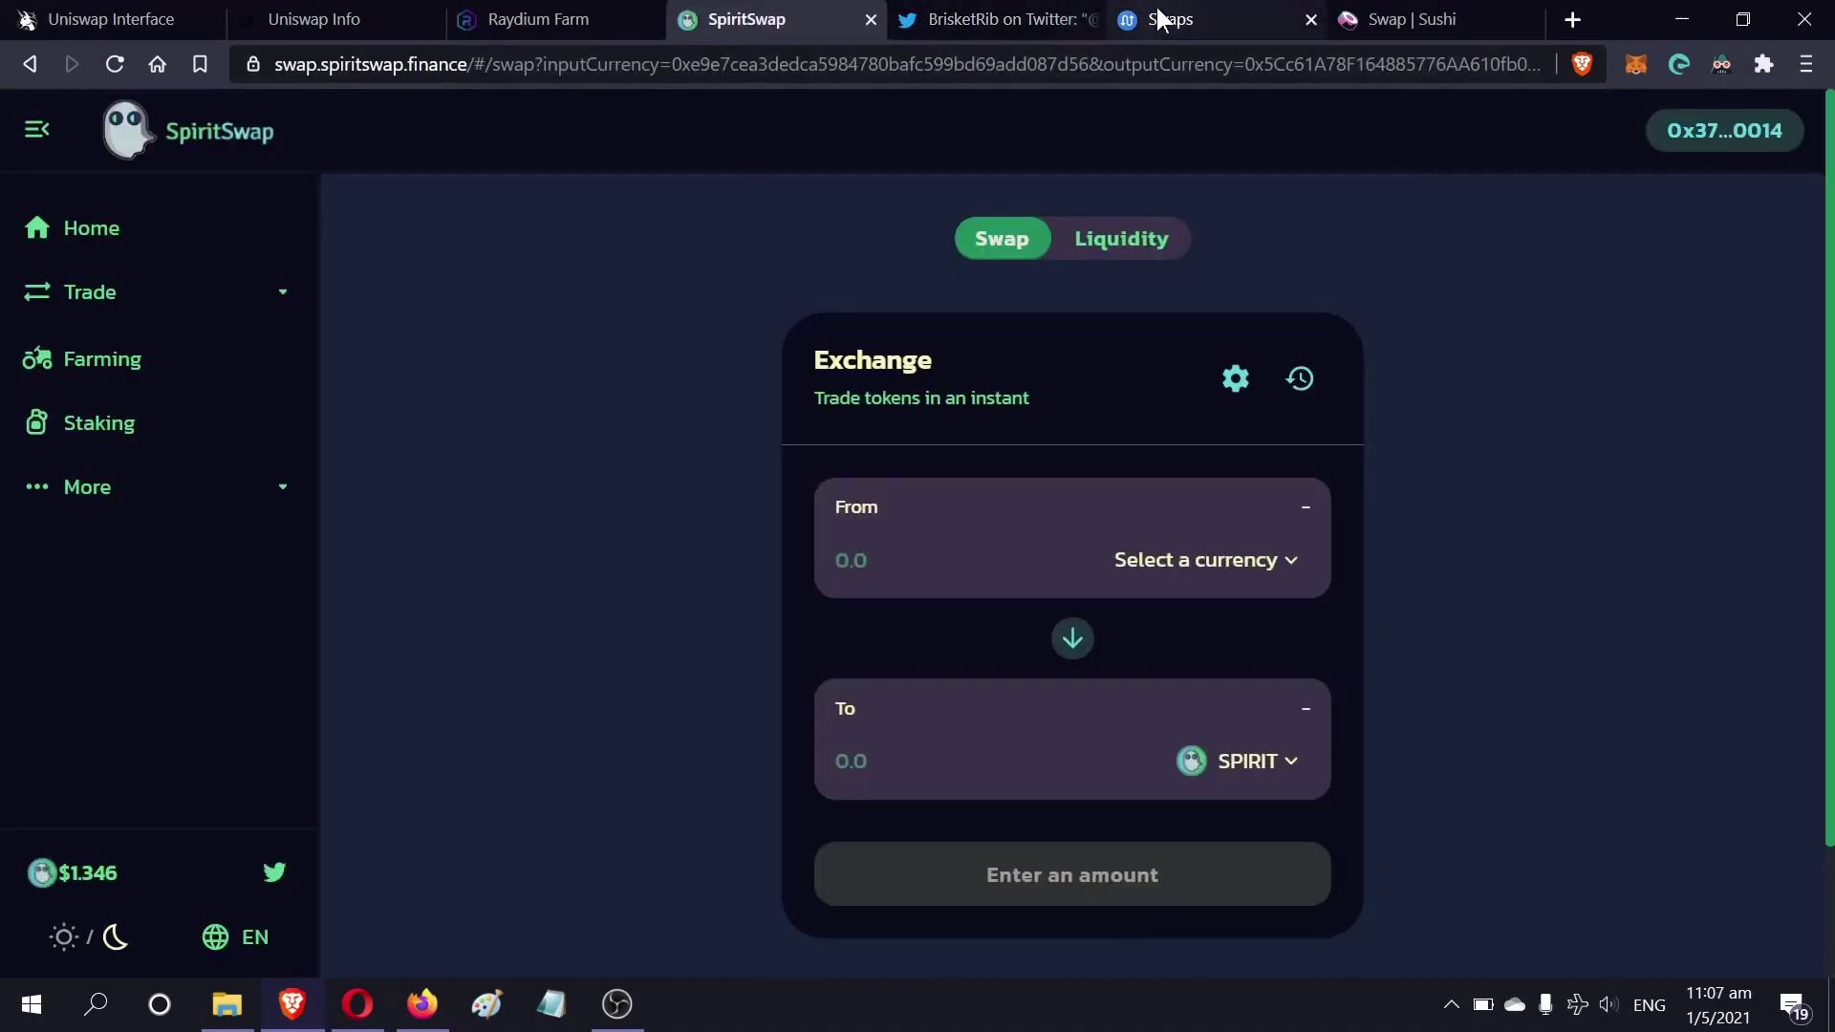
Confirm the bridge succeeded and that MetaMask on Fantom Opera Mainnet holds 1390 USDC
left_click(1233, 14)
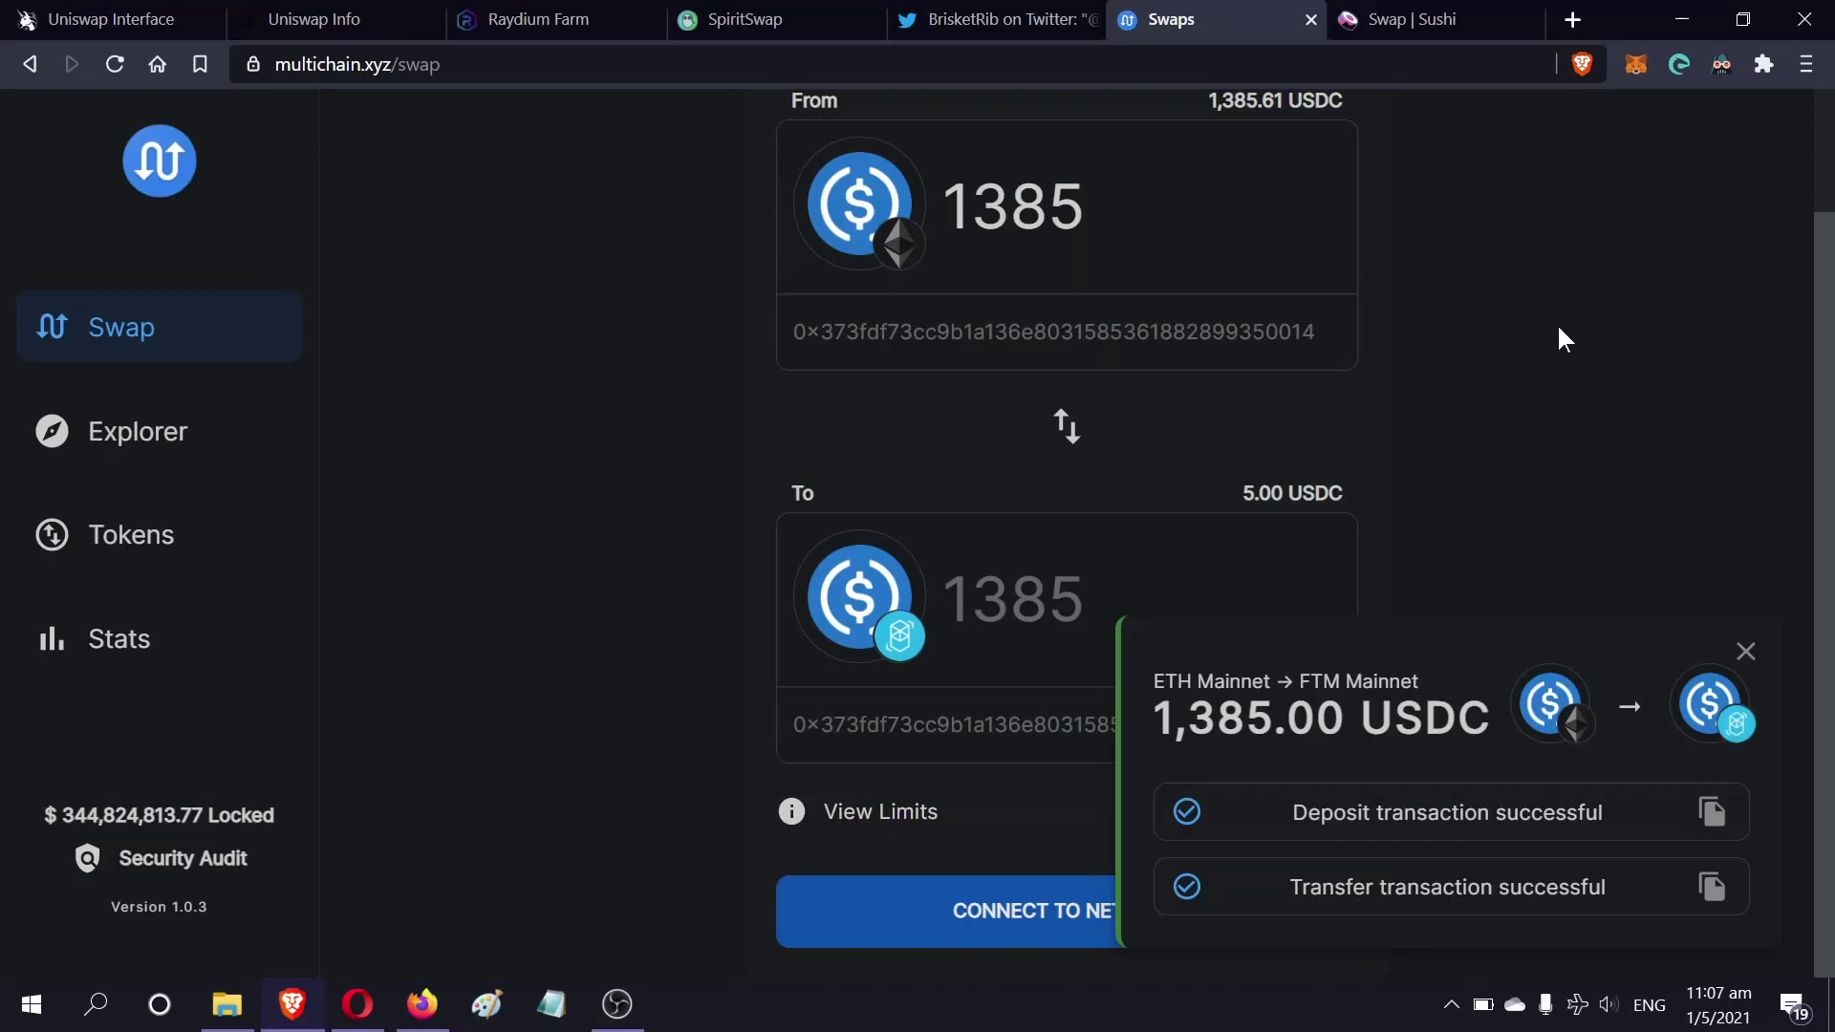
left_click(788, 15)
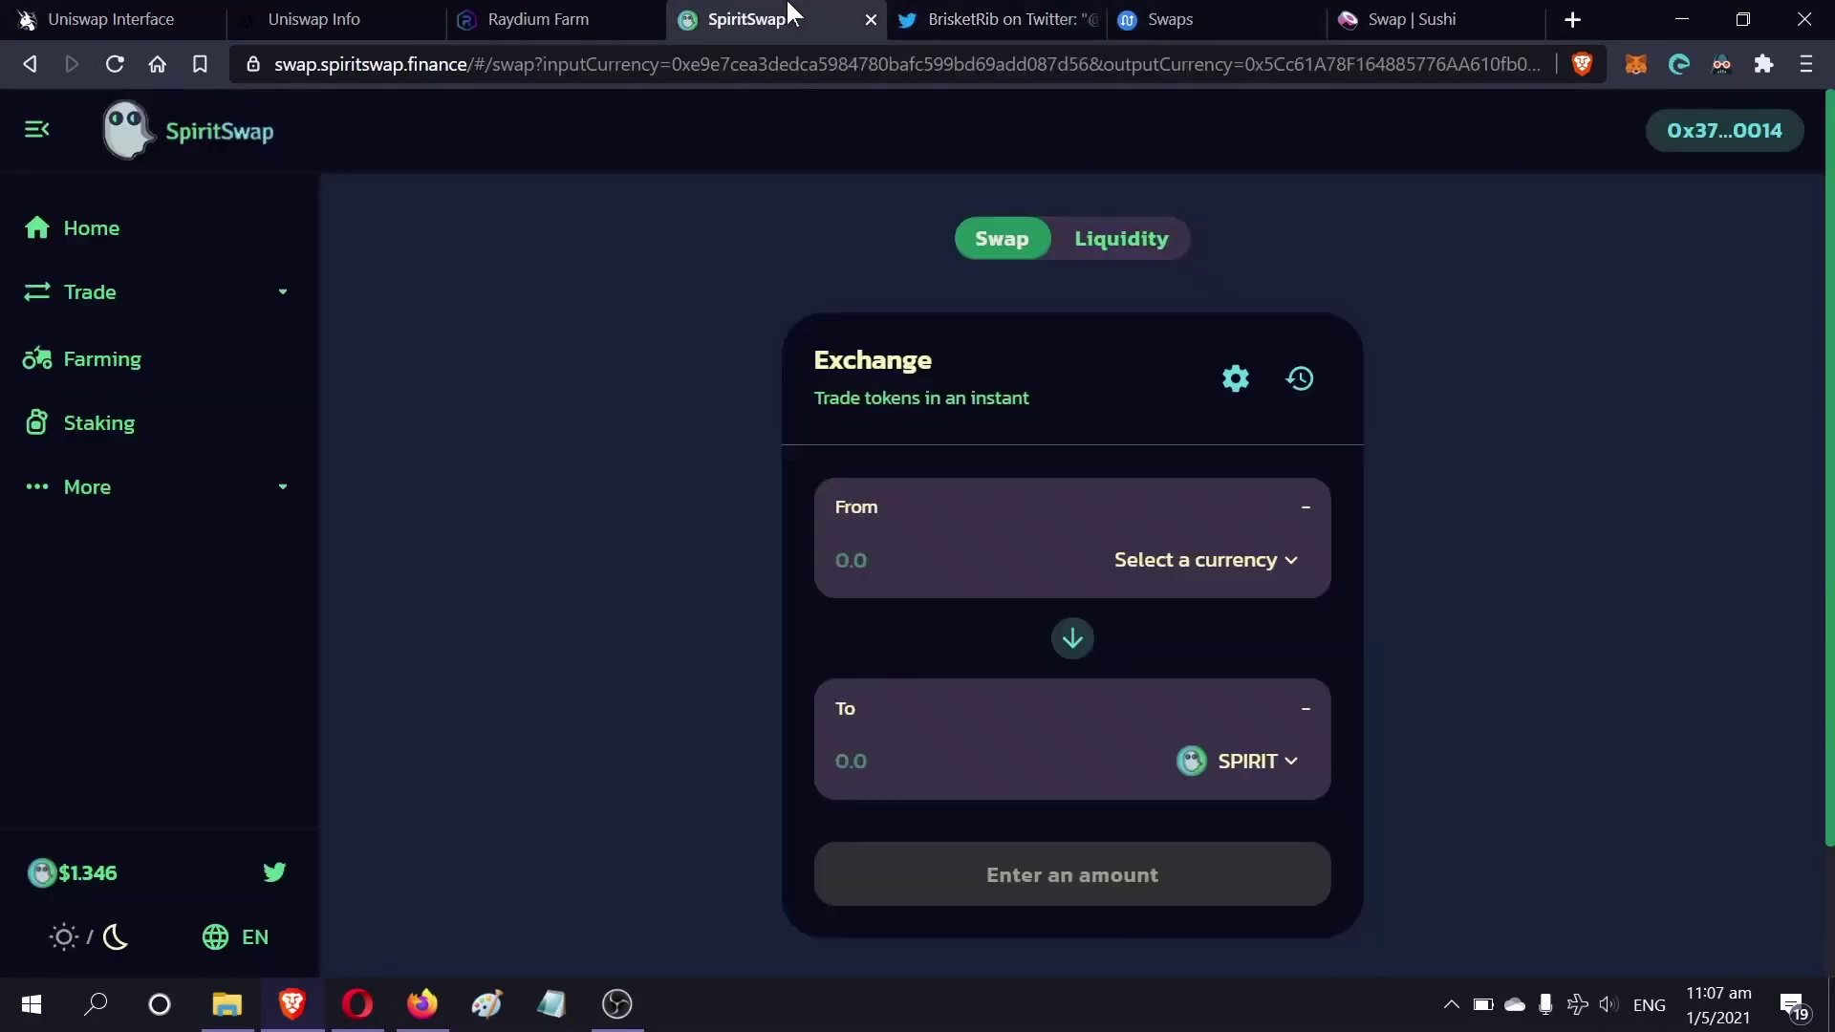
left_click(1636, 64)
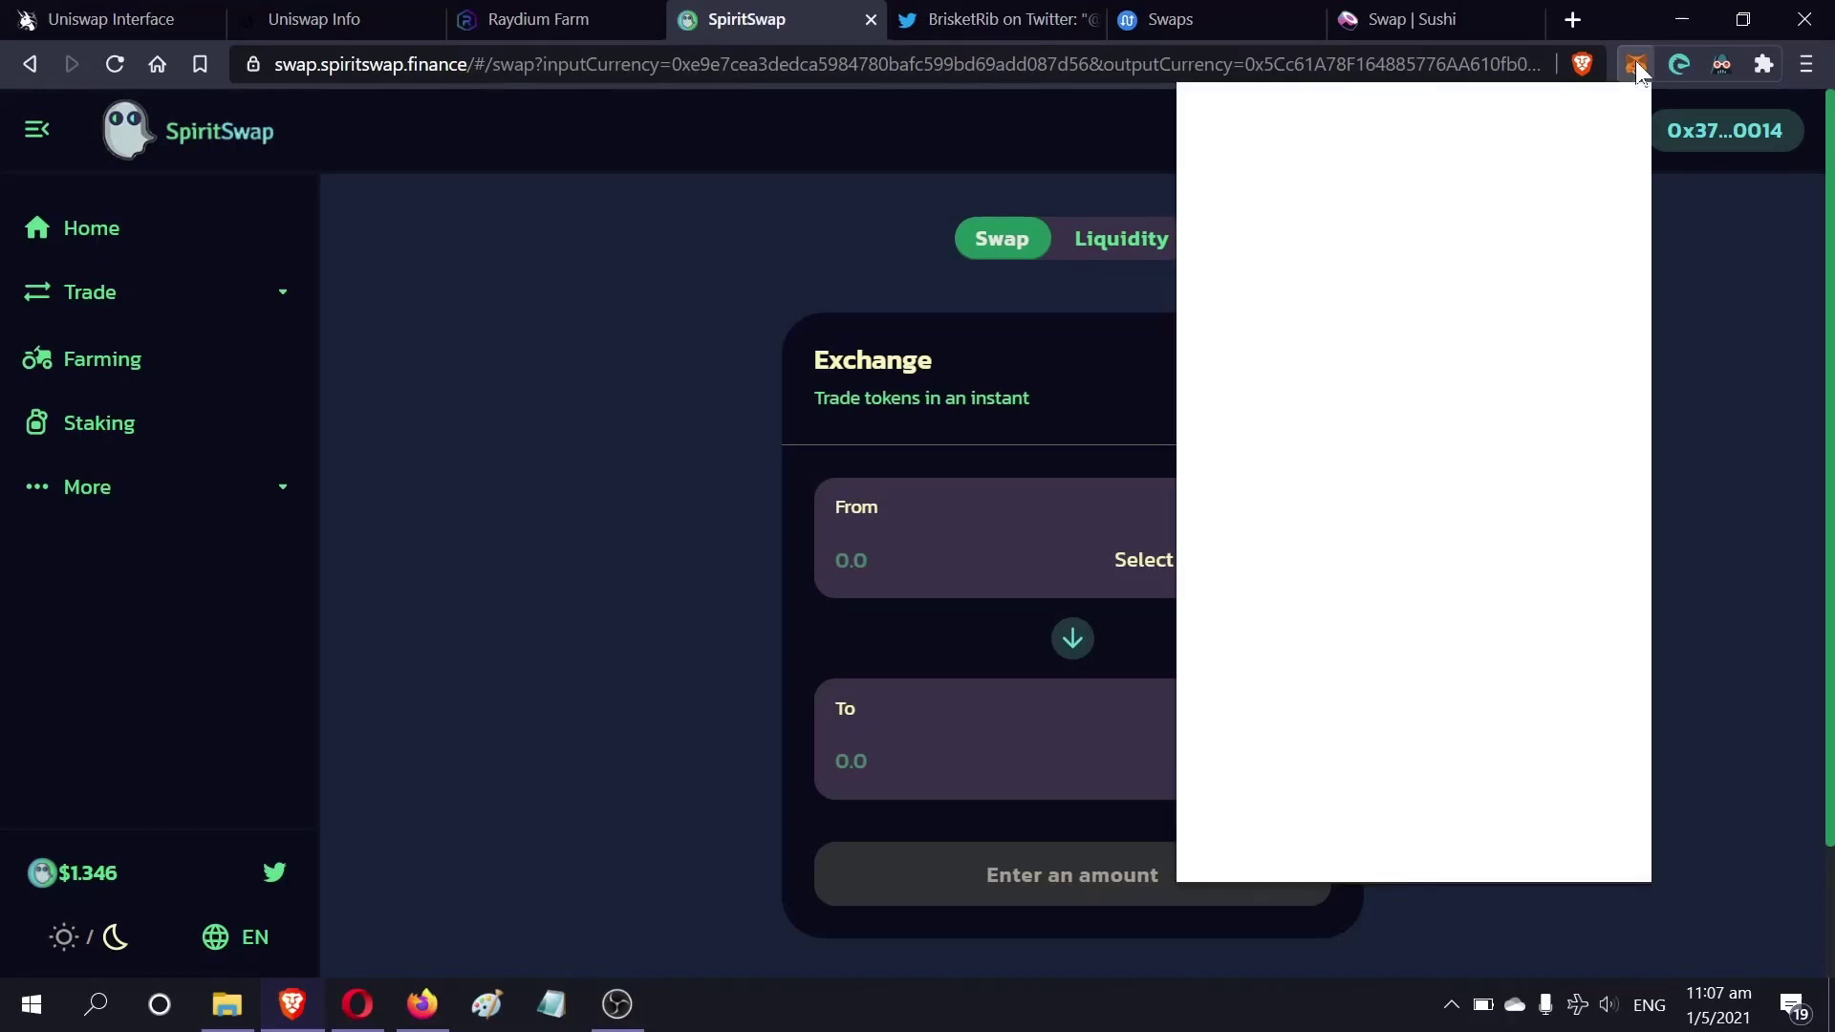
left_click(1469, 139)
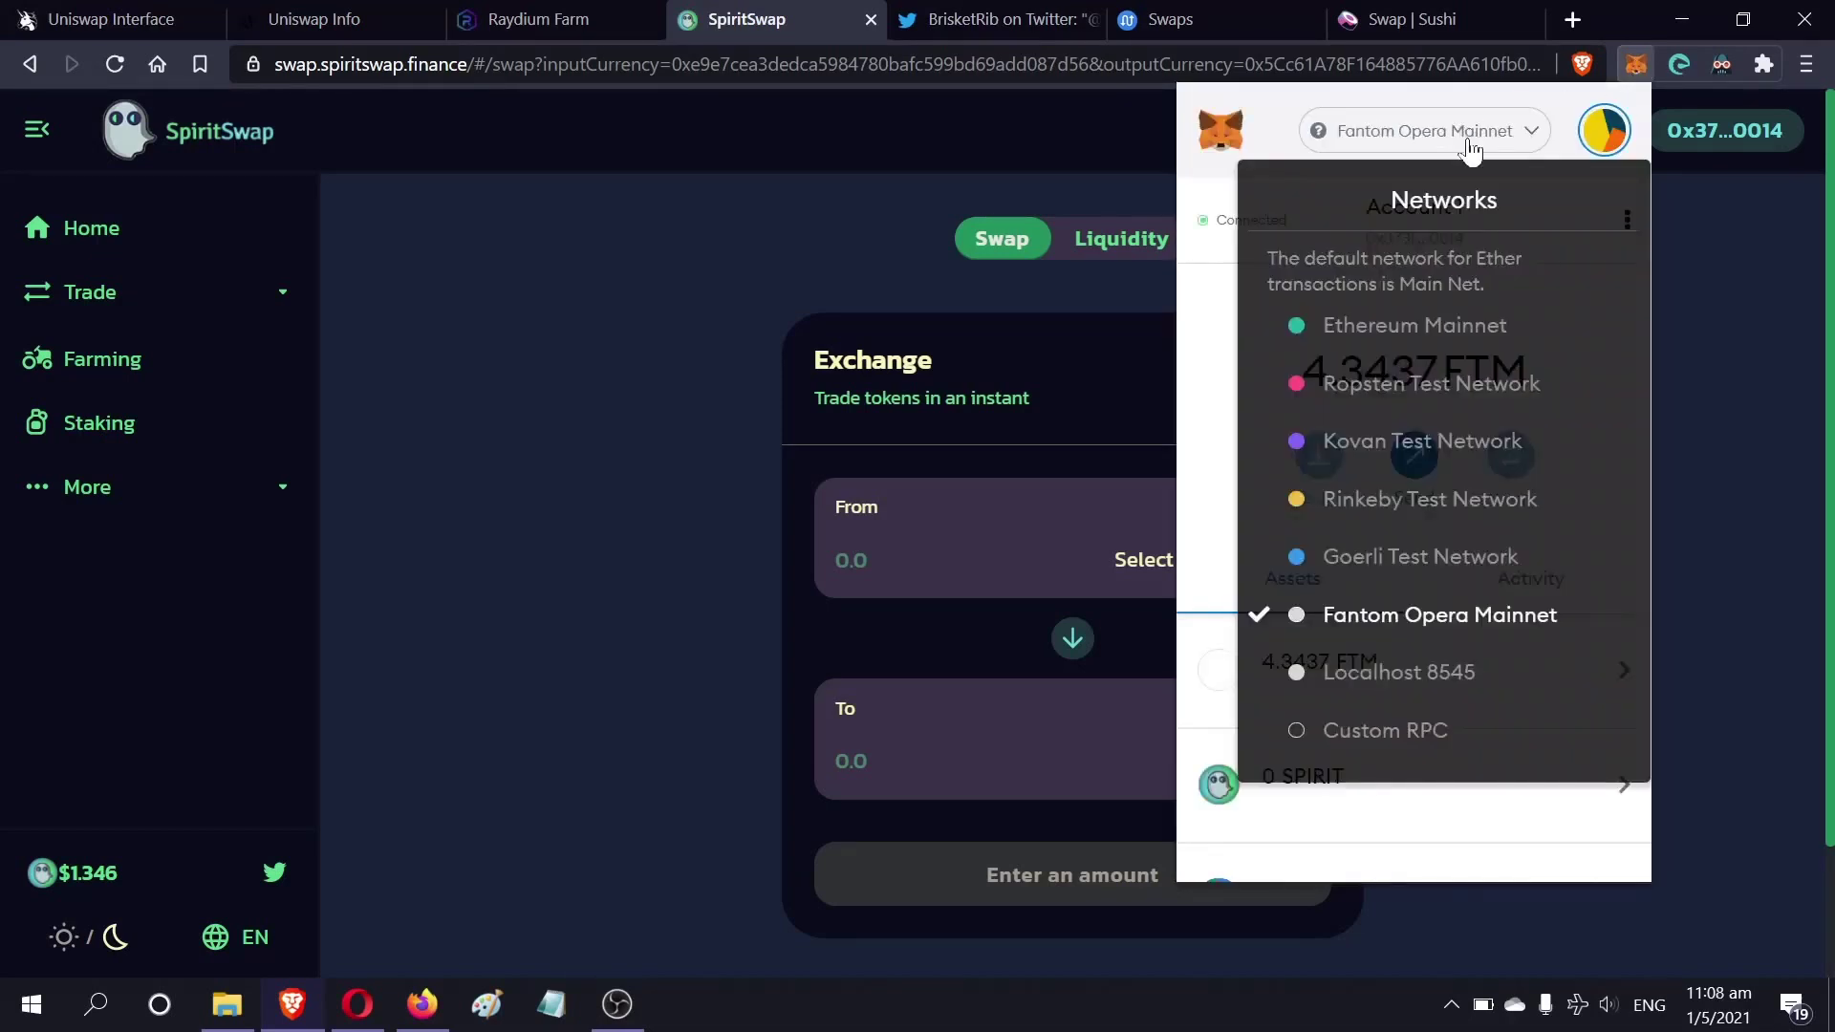
left_click(1441, 617)
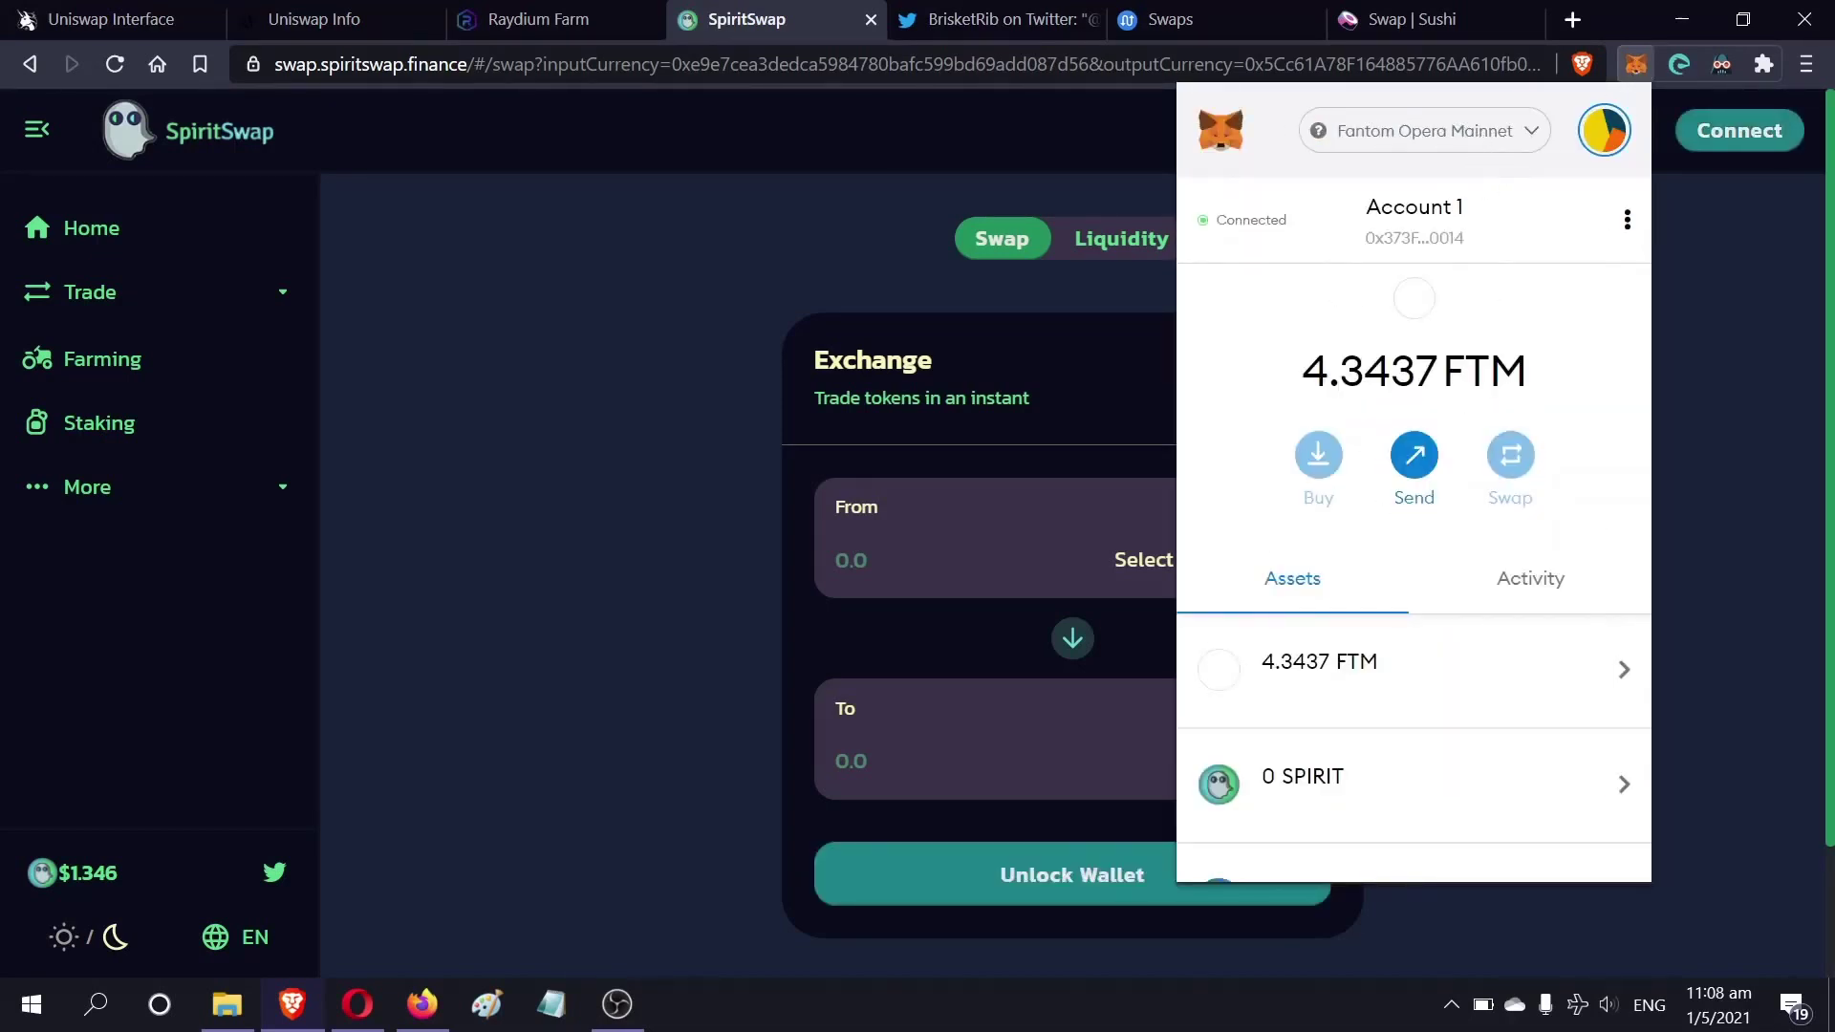
scroll(1496, 550, "down", 3)
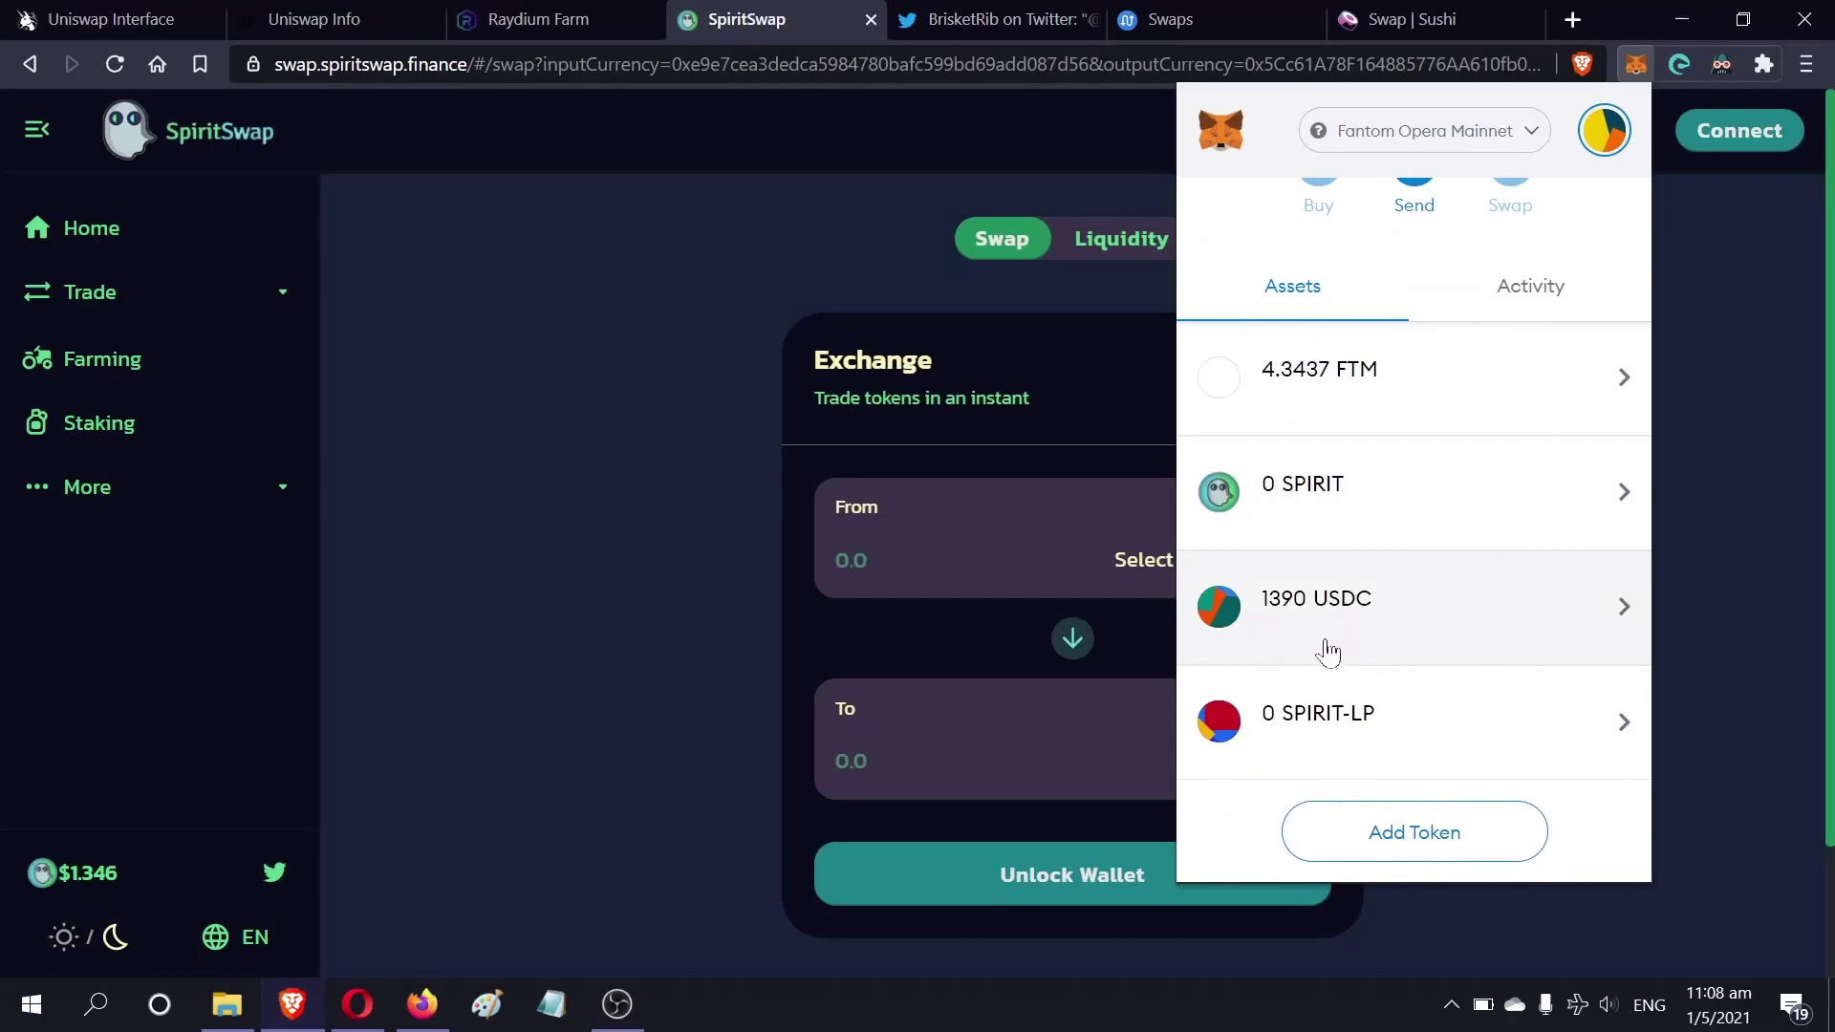
key("Escape")
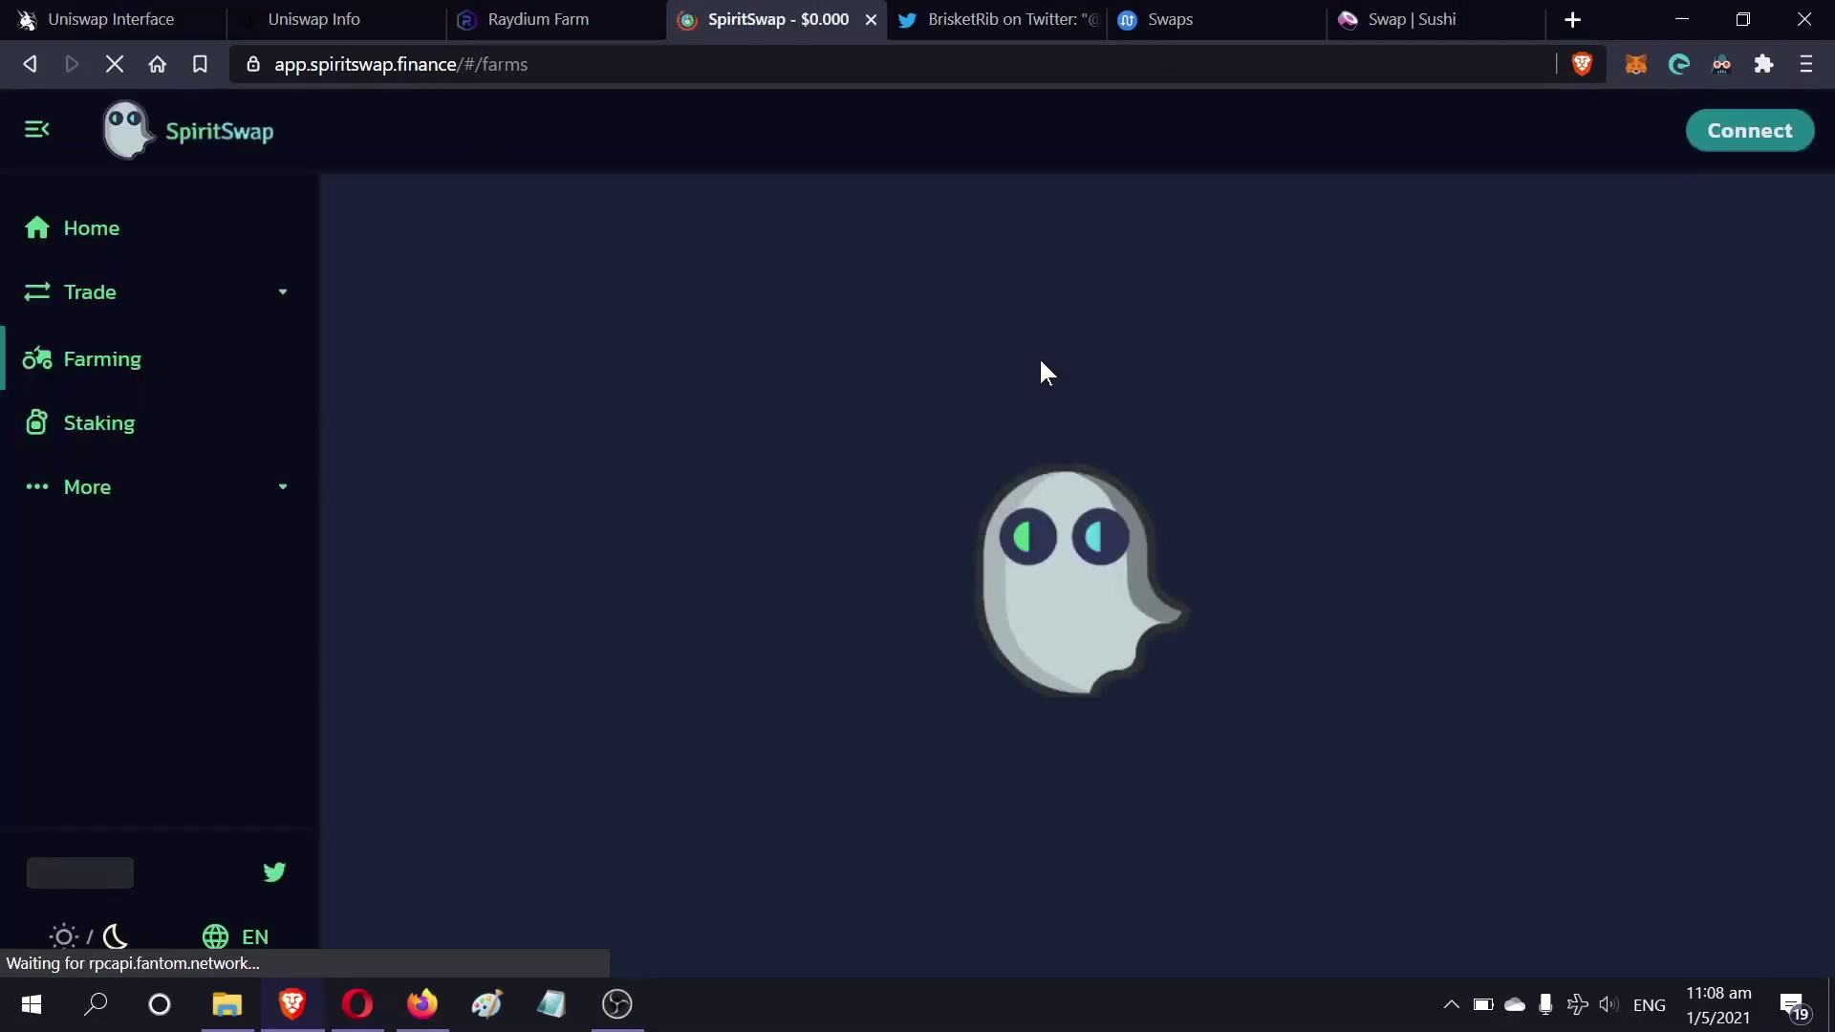
Browse the farm cards, noting SPIRIT-FTM LP at 173.268 staked, then return to Trade > Exchange
scroll(651, 436, "down", 2)
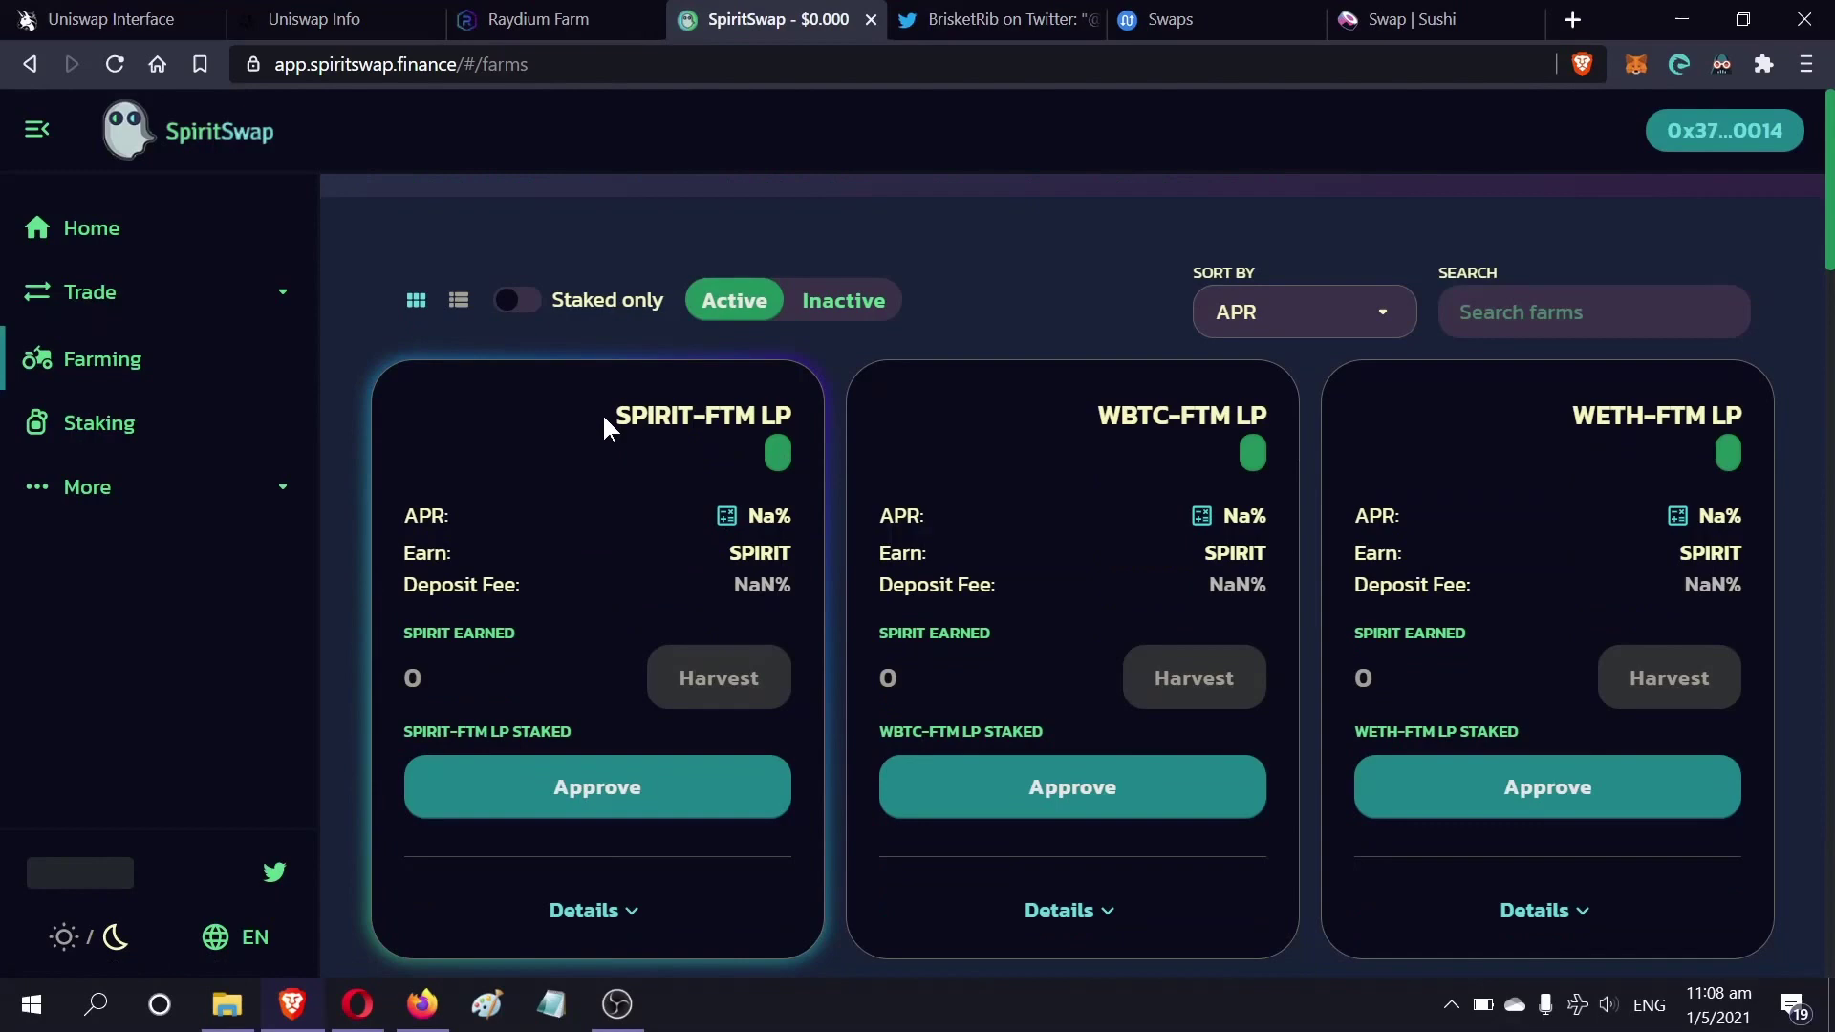
scroll(602, 413, "down", 1)
scroll(1527, 717, "down", 10)
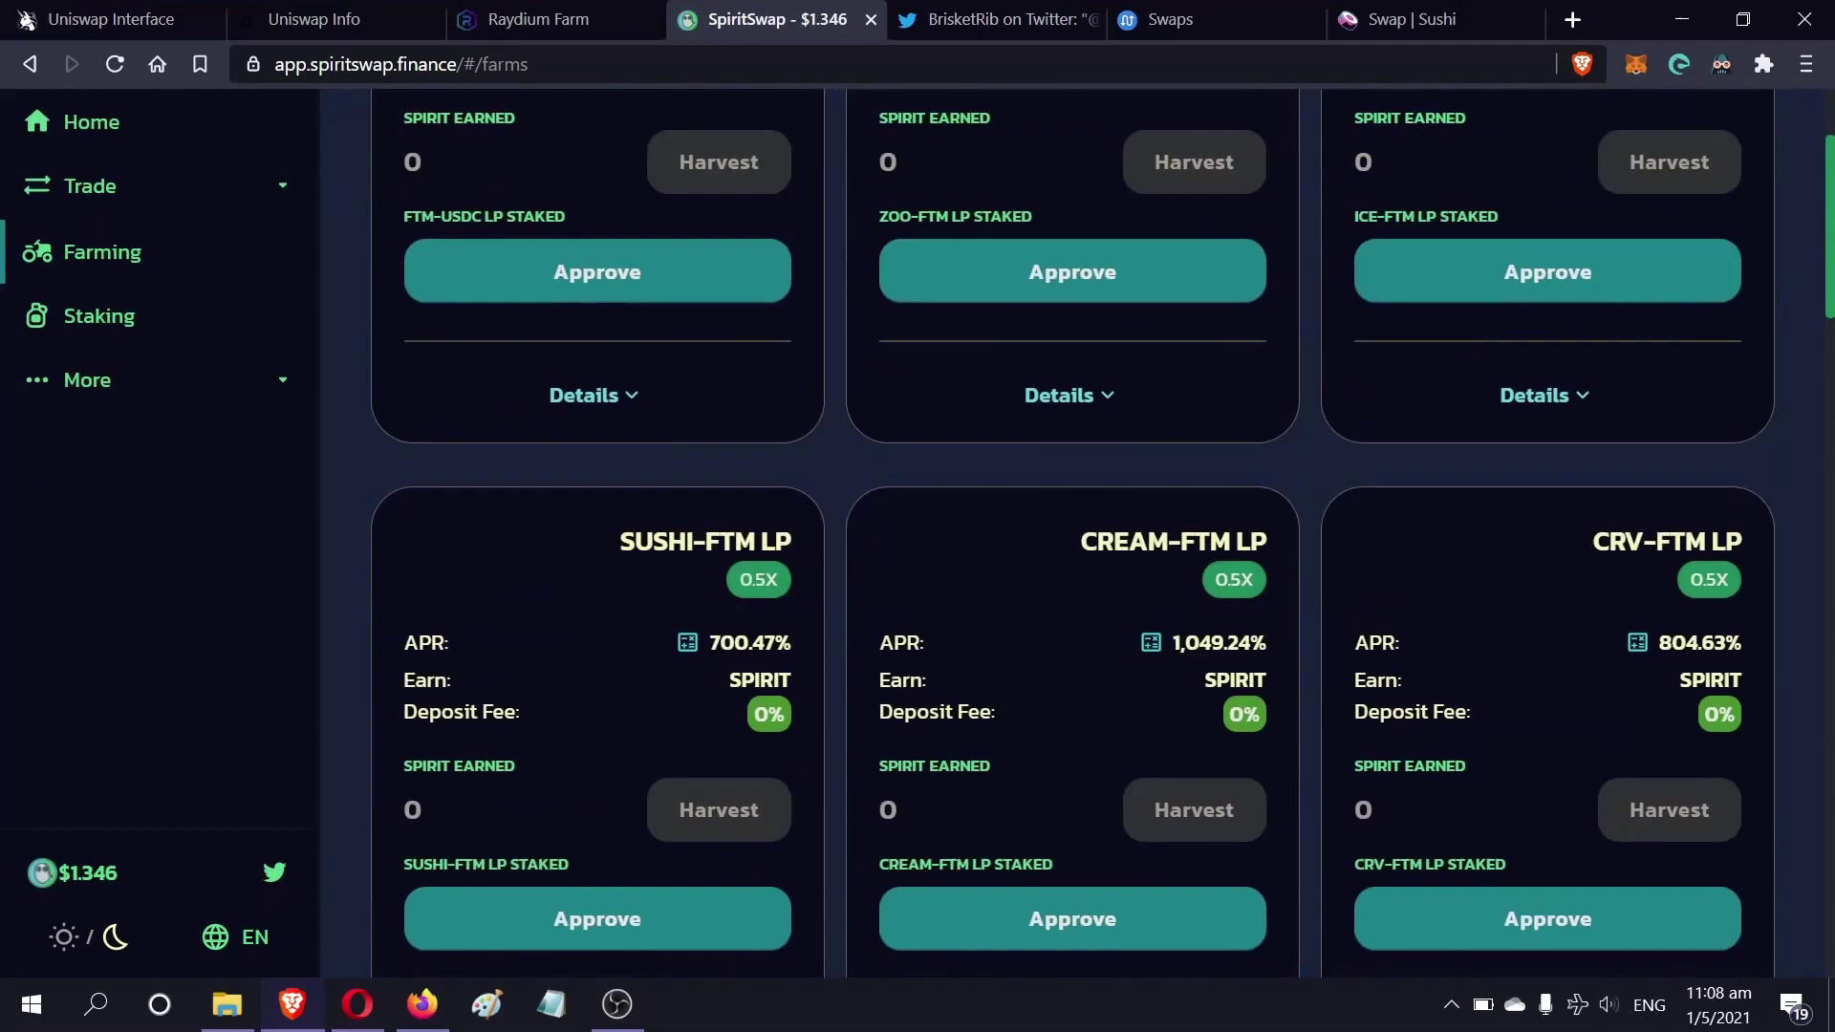
scroll(1540, 696, "up", 12)
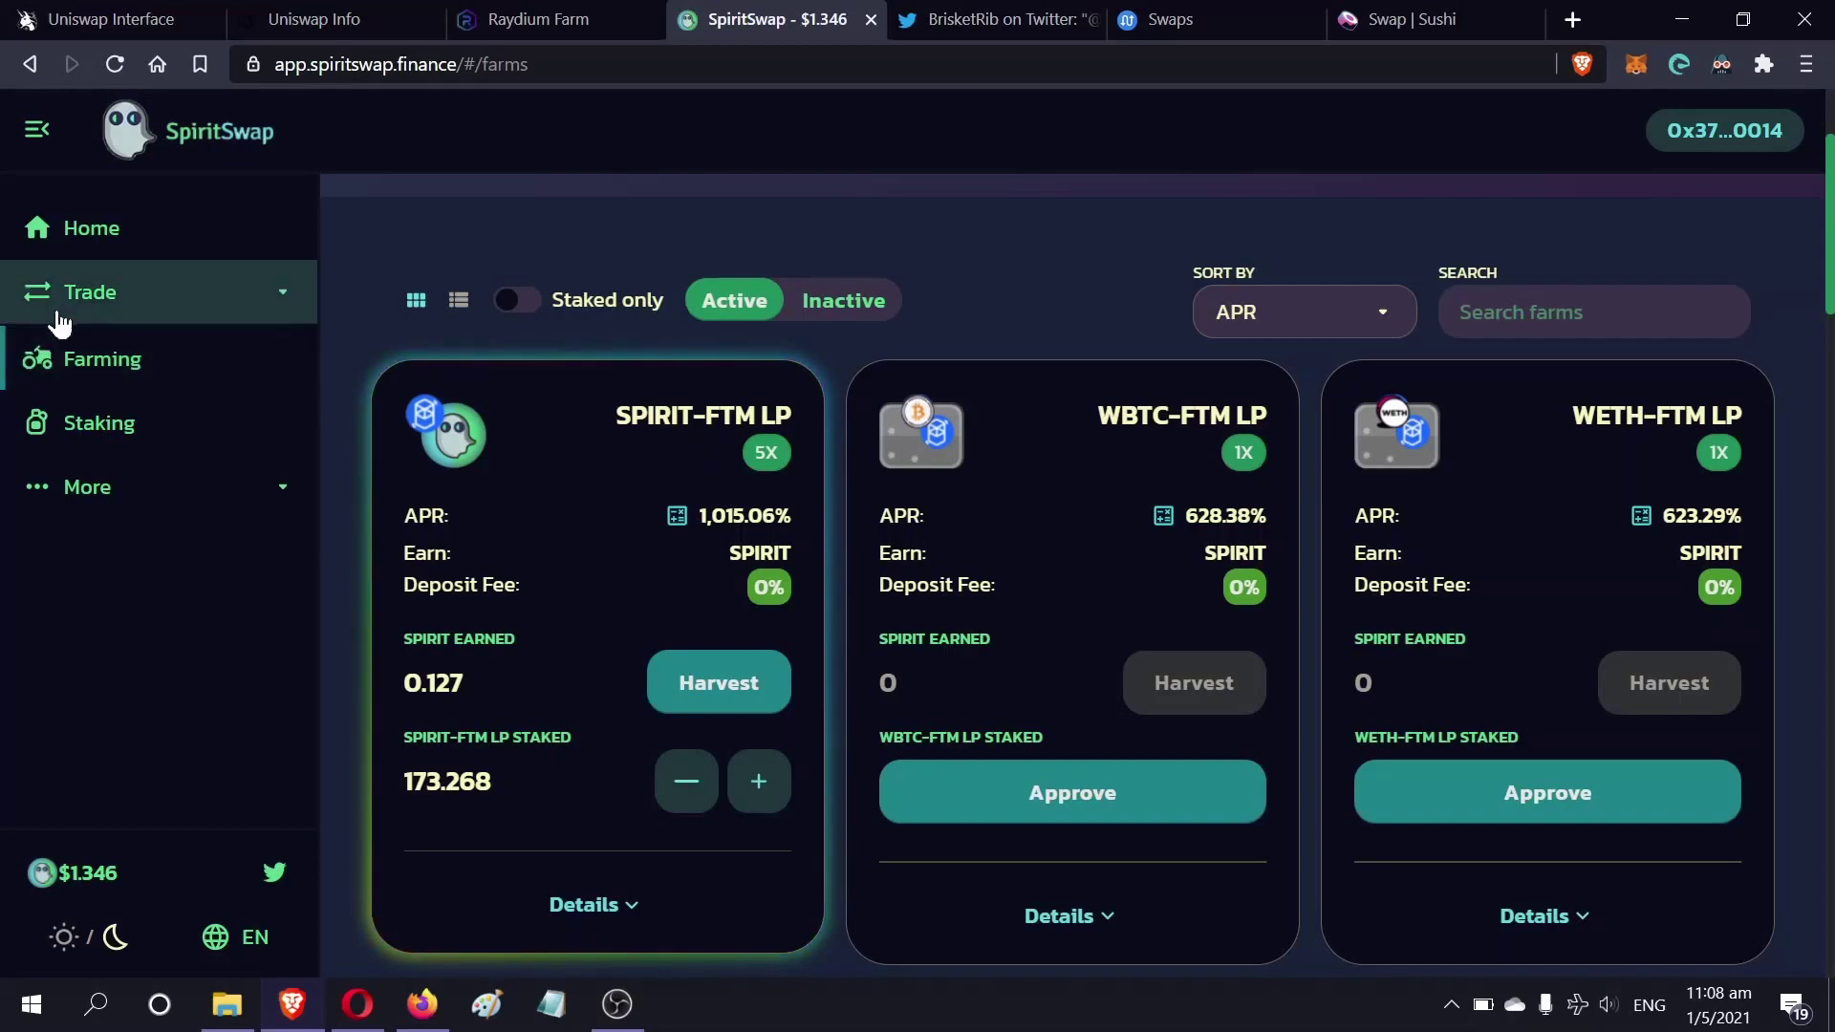
left_click(106, 297)
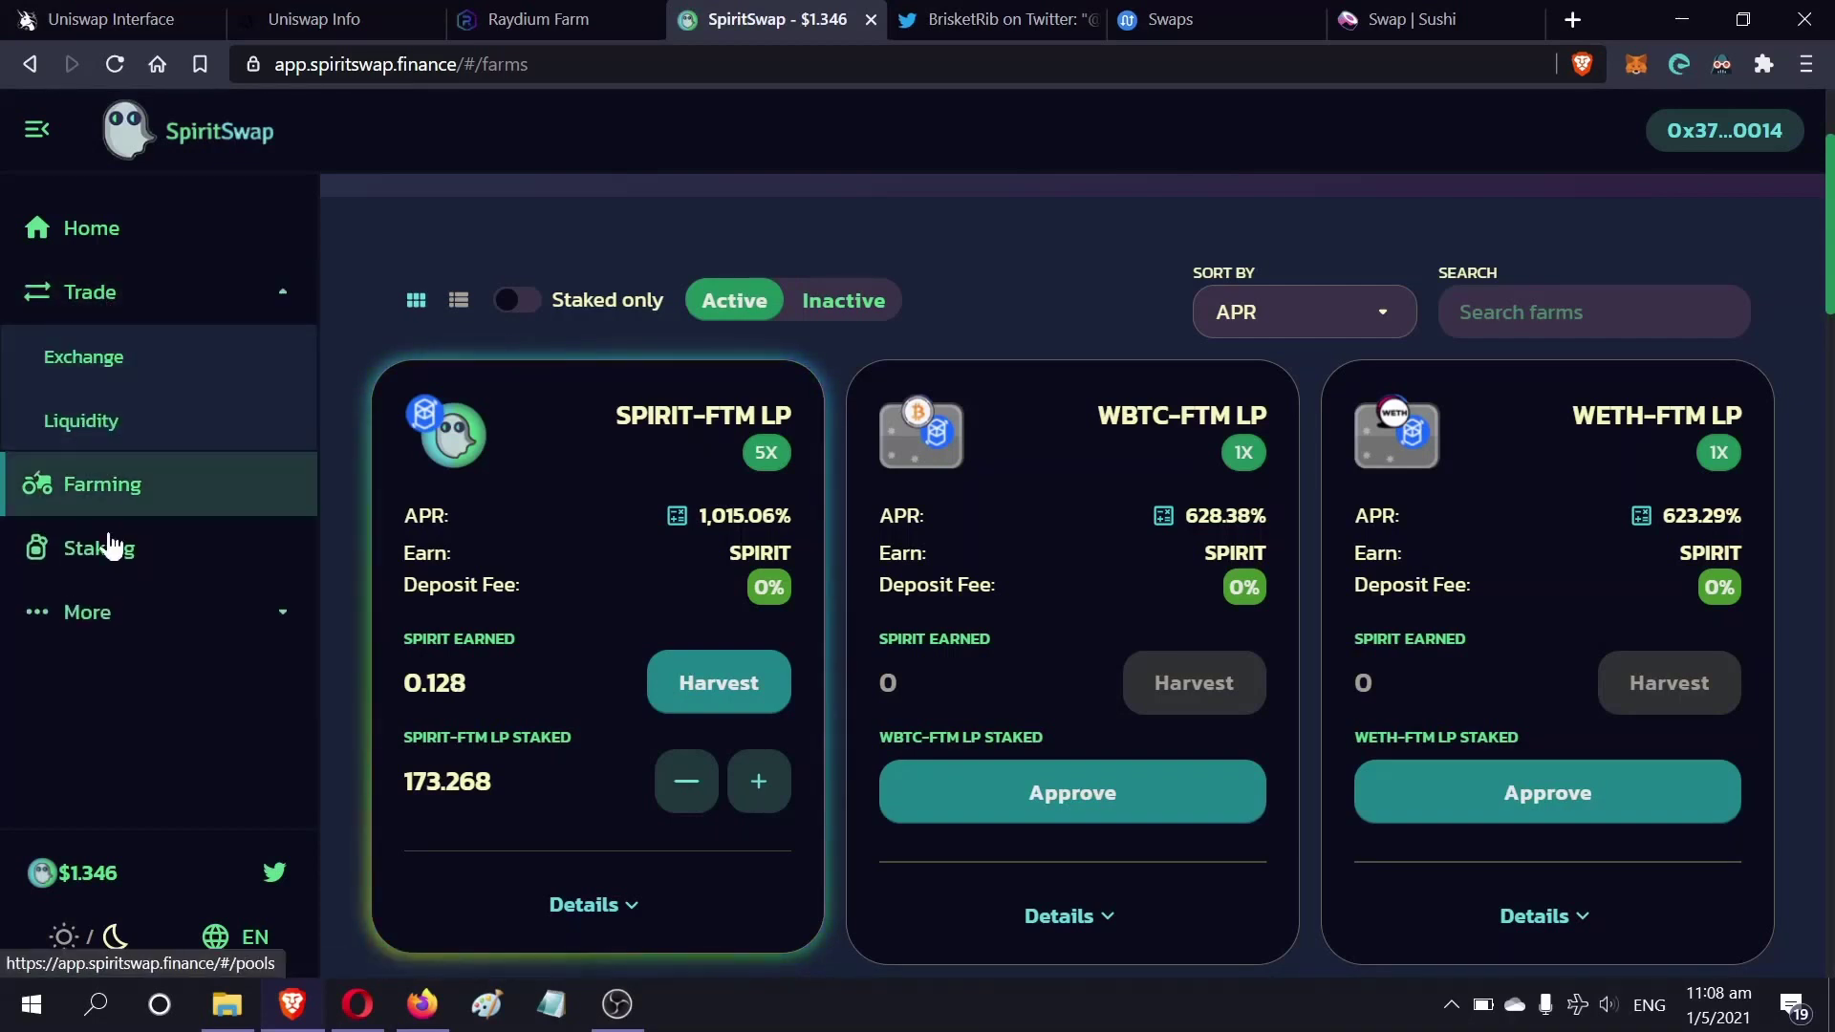
left_click(151, 371)
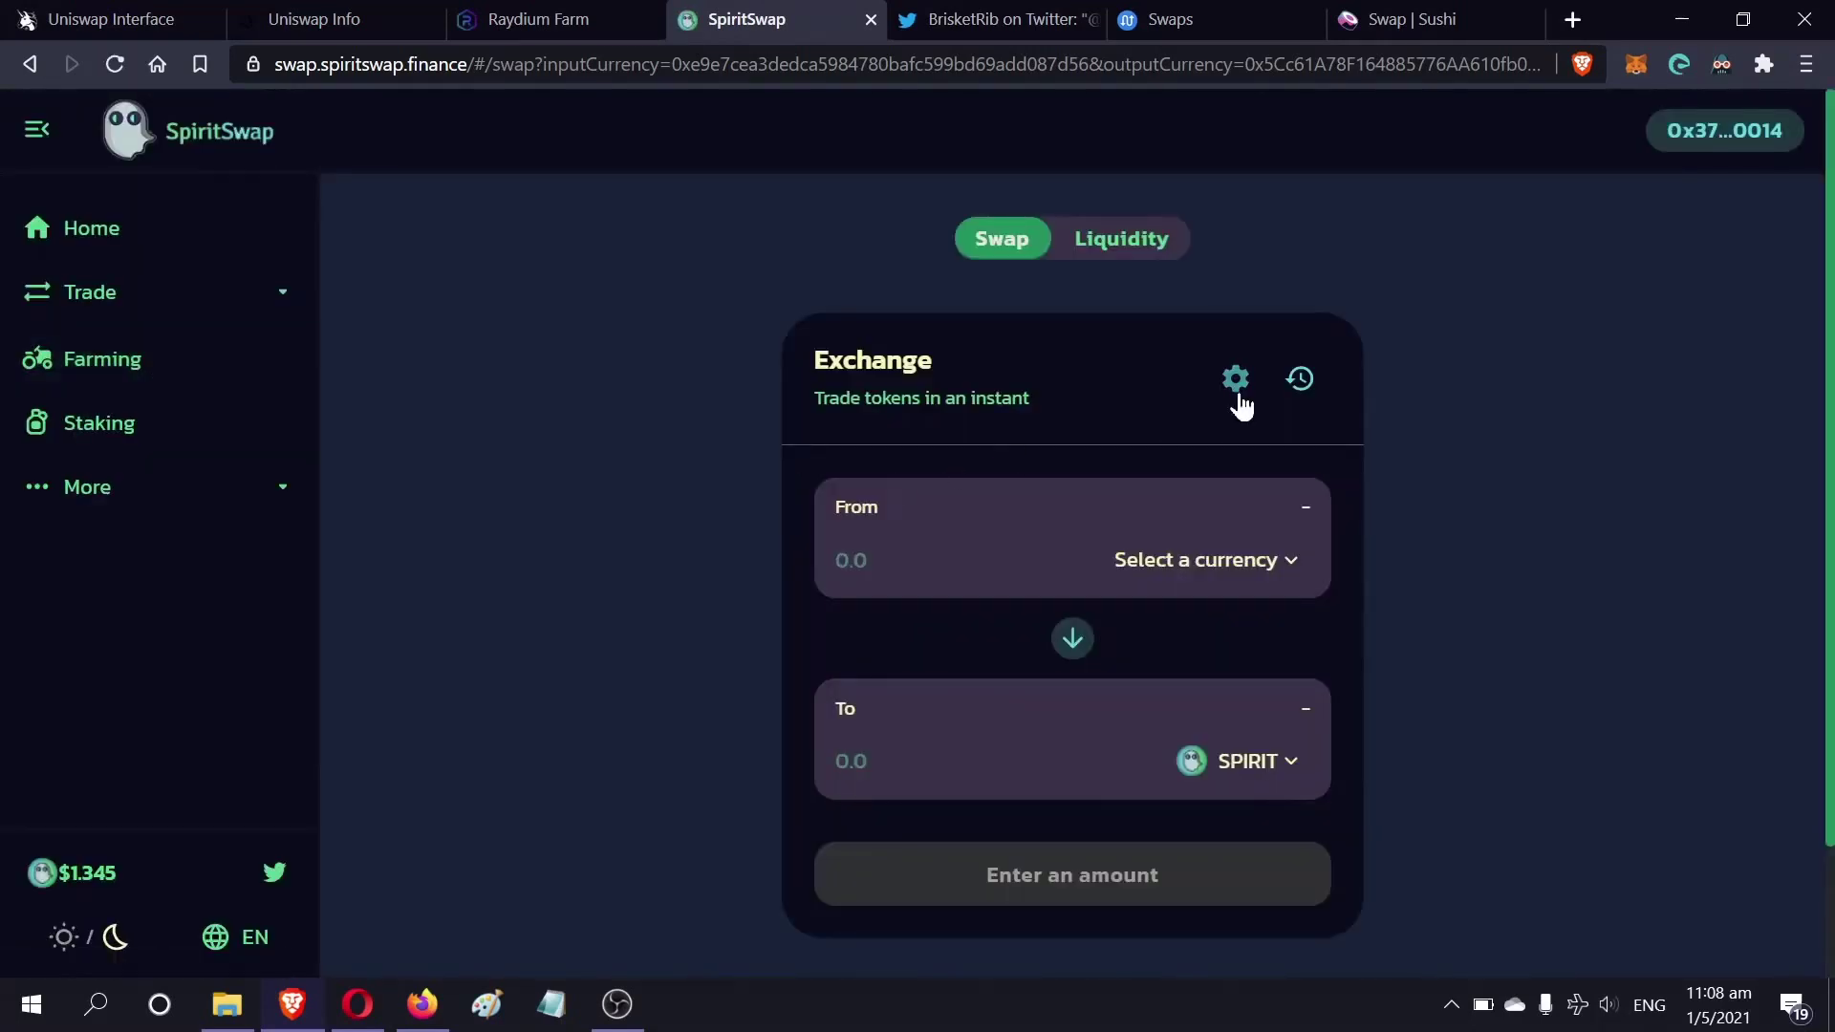
Set up a swap selling 650 USDC for SPIRIT
left_click(1146, 571)
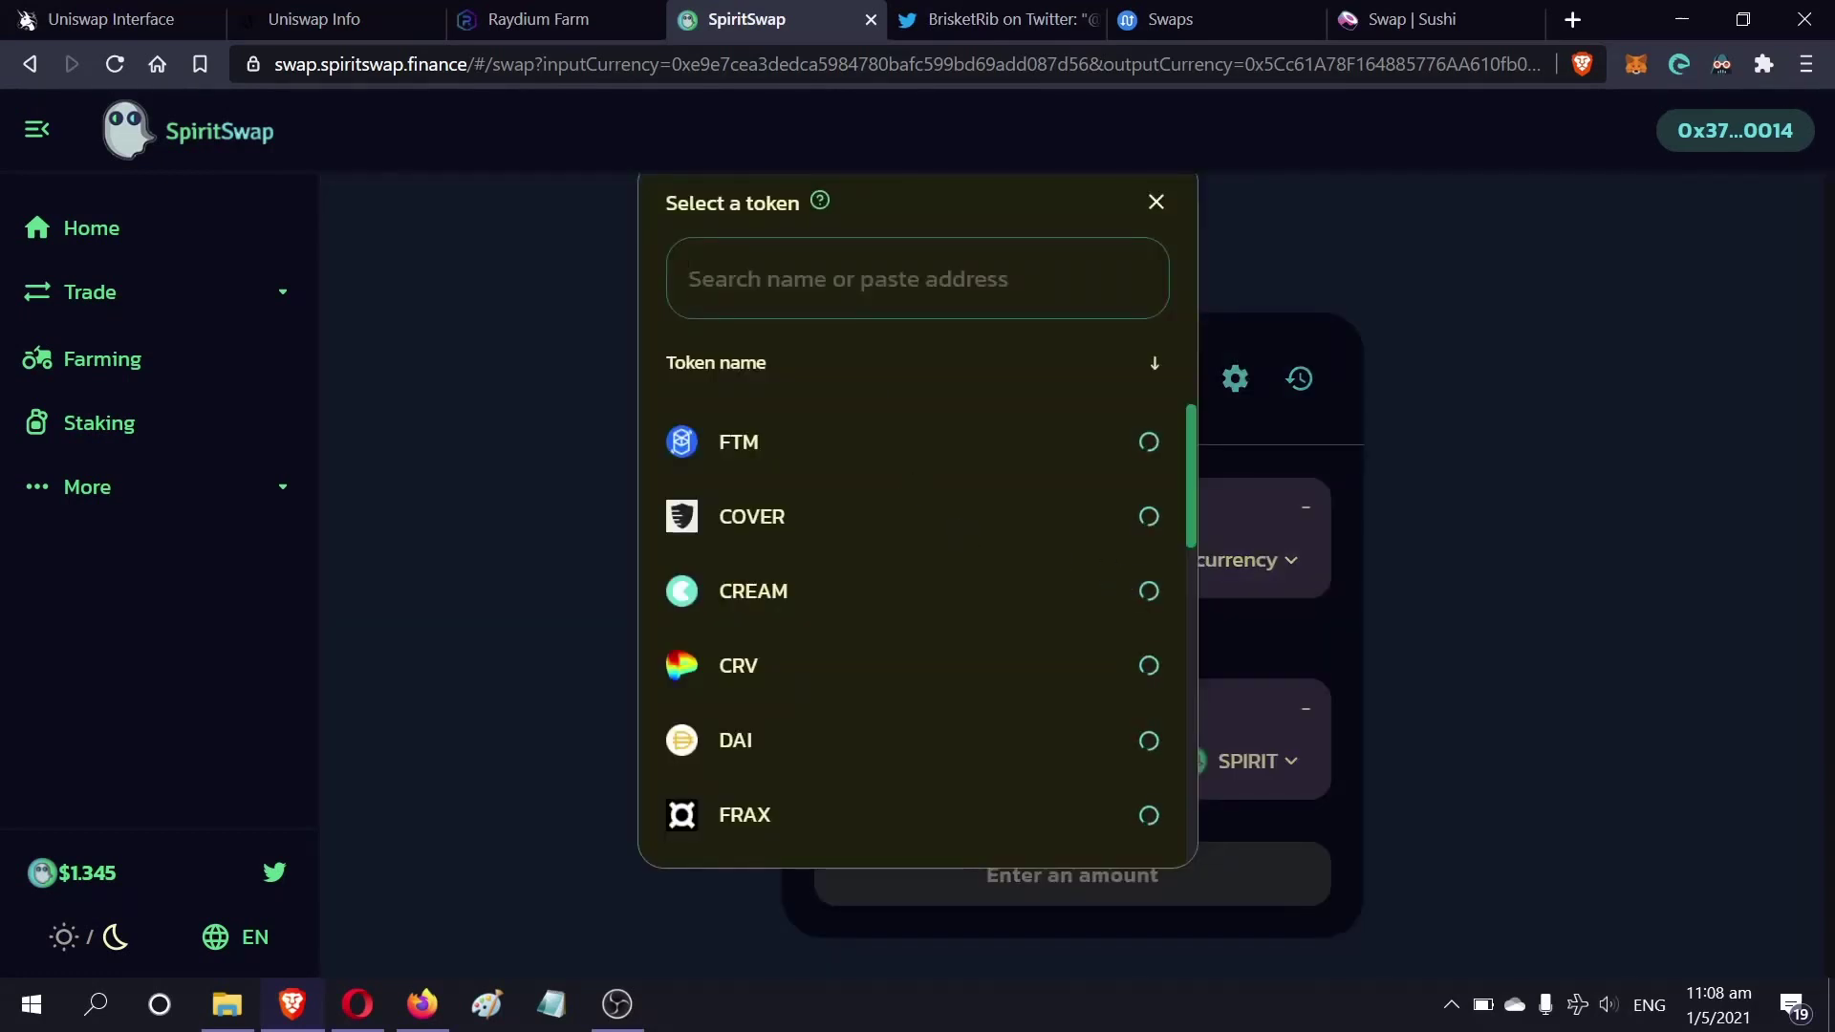
type("us")
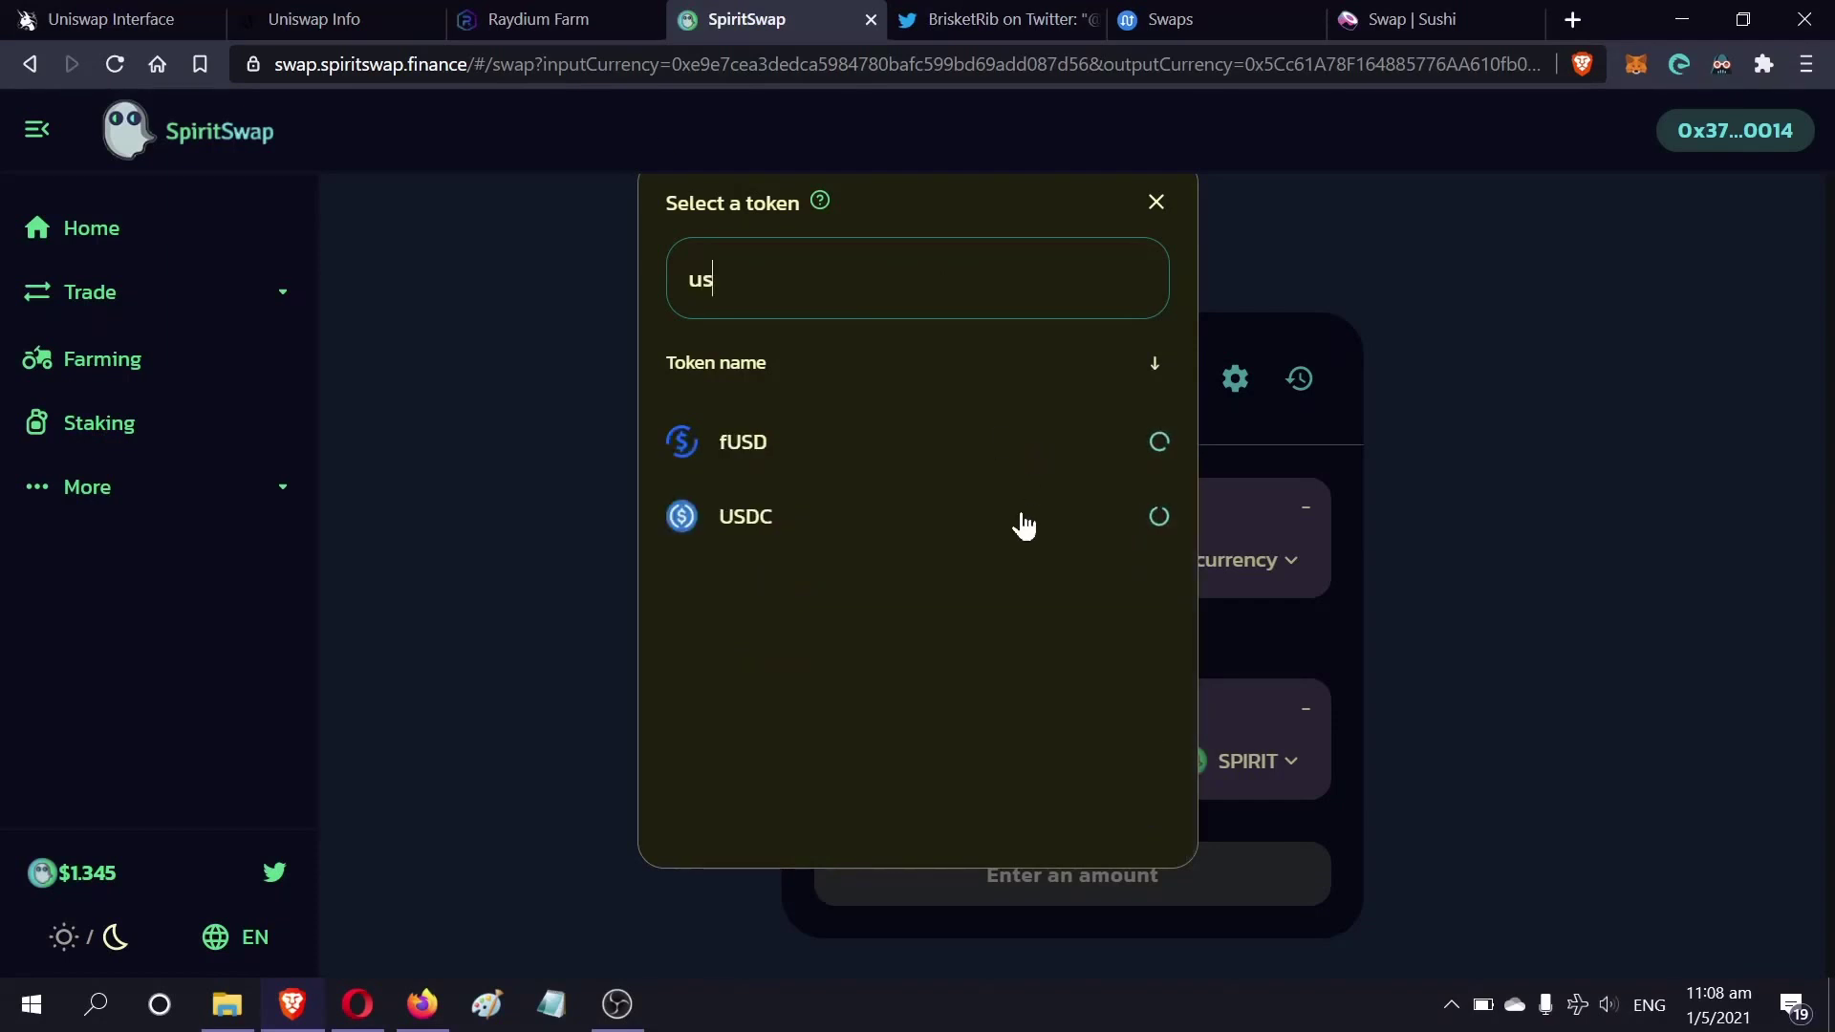
left_click(1020, 521)
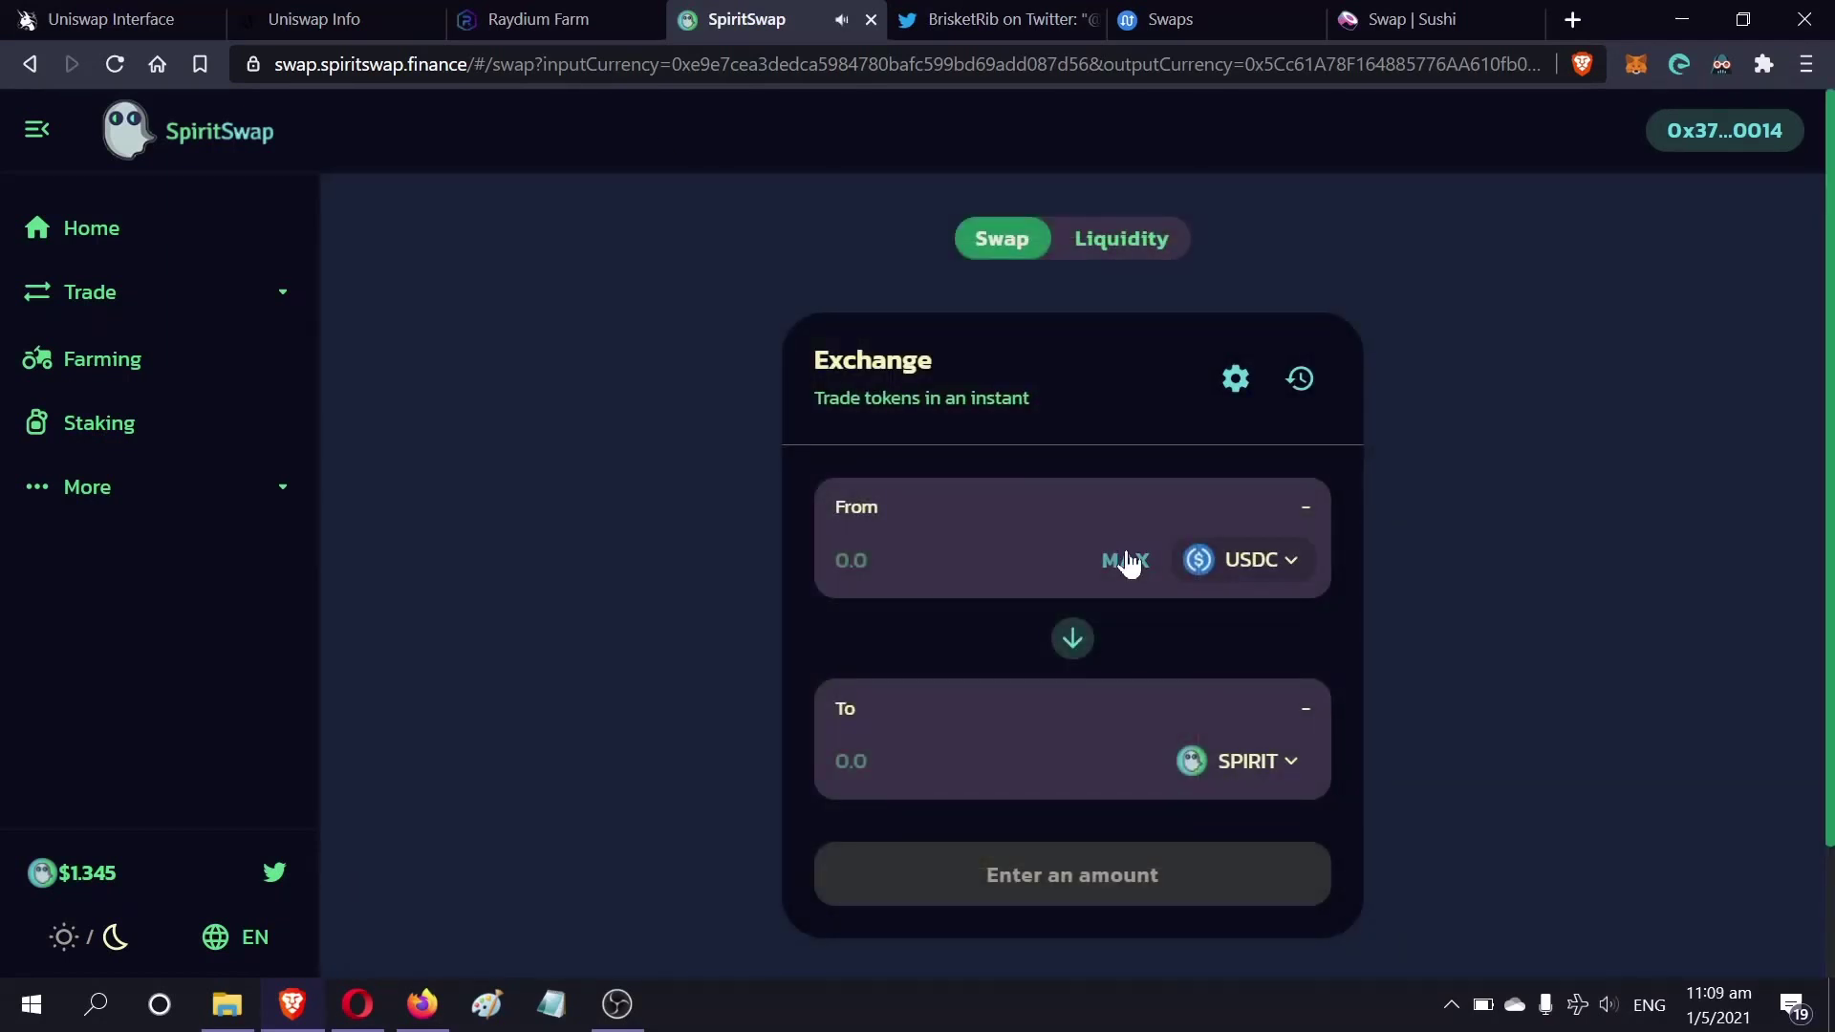
scroll(1327, 513, "down", 2)
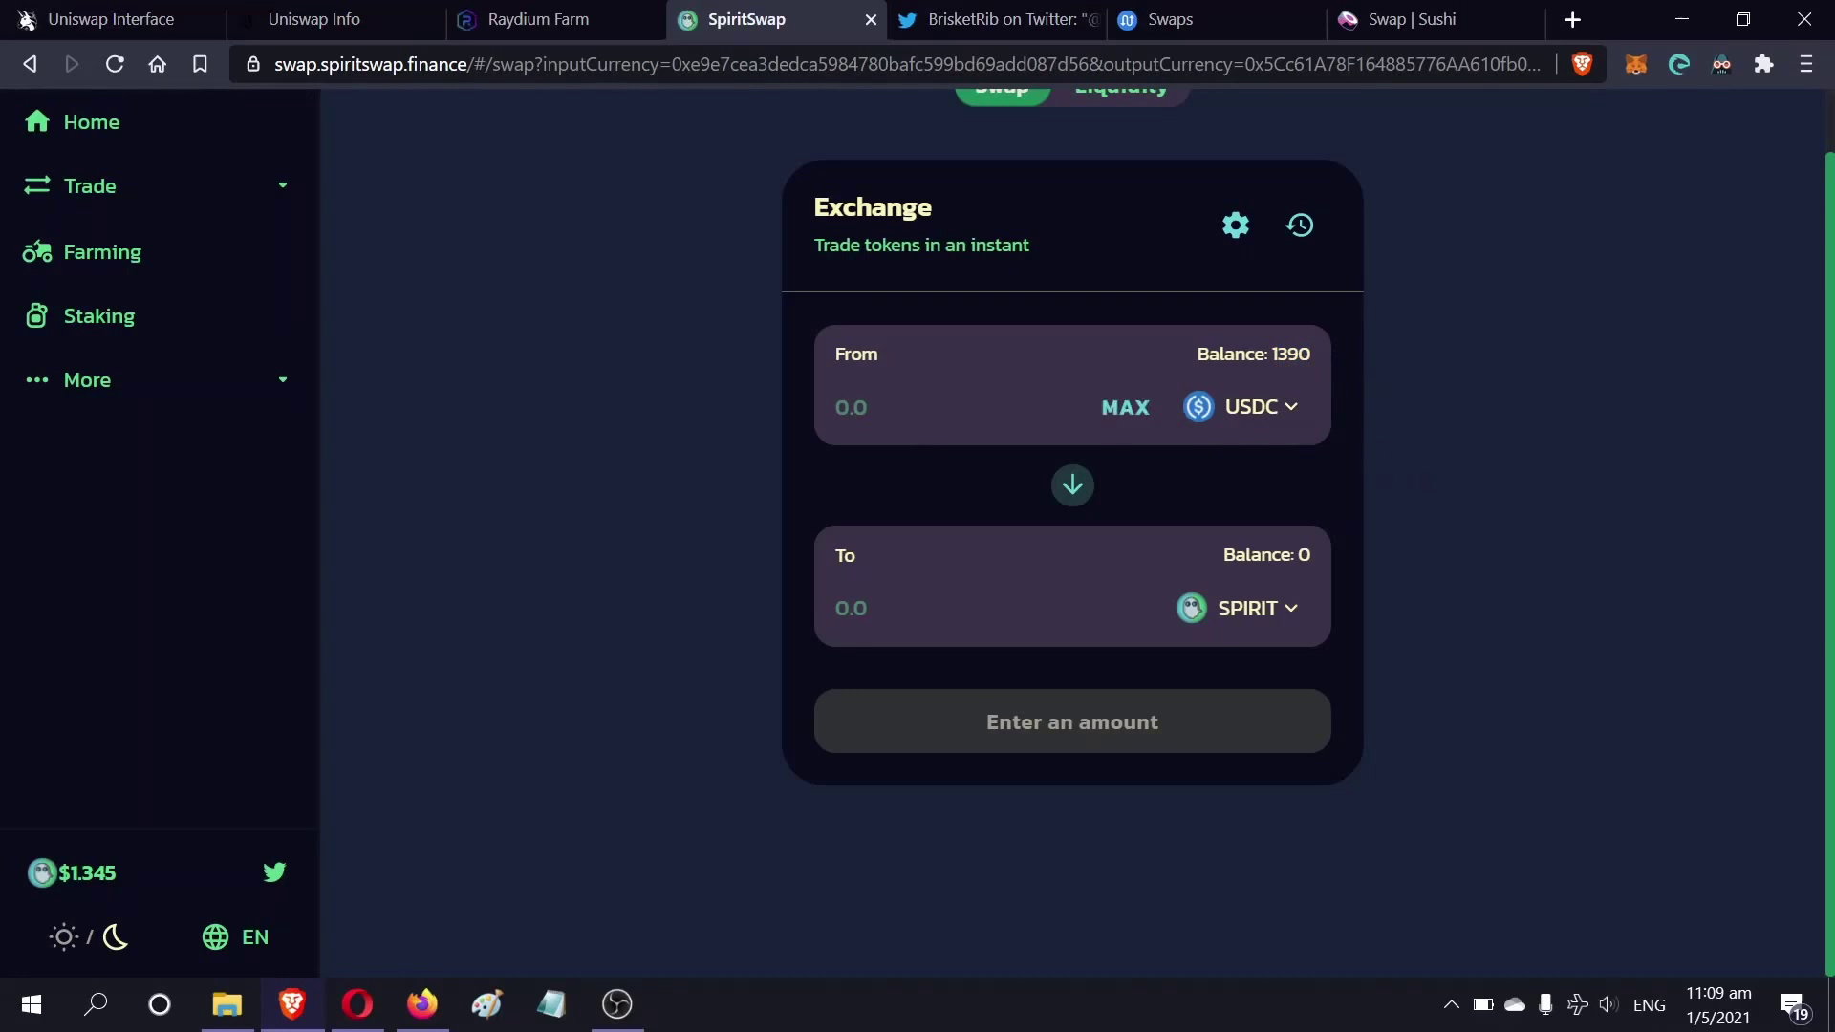
type("650")
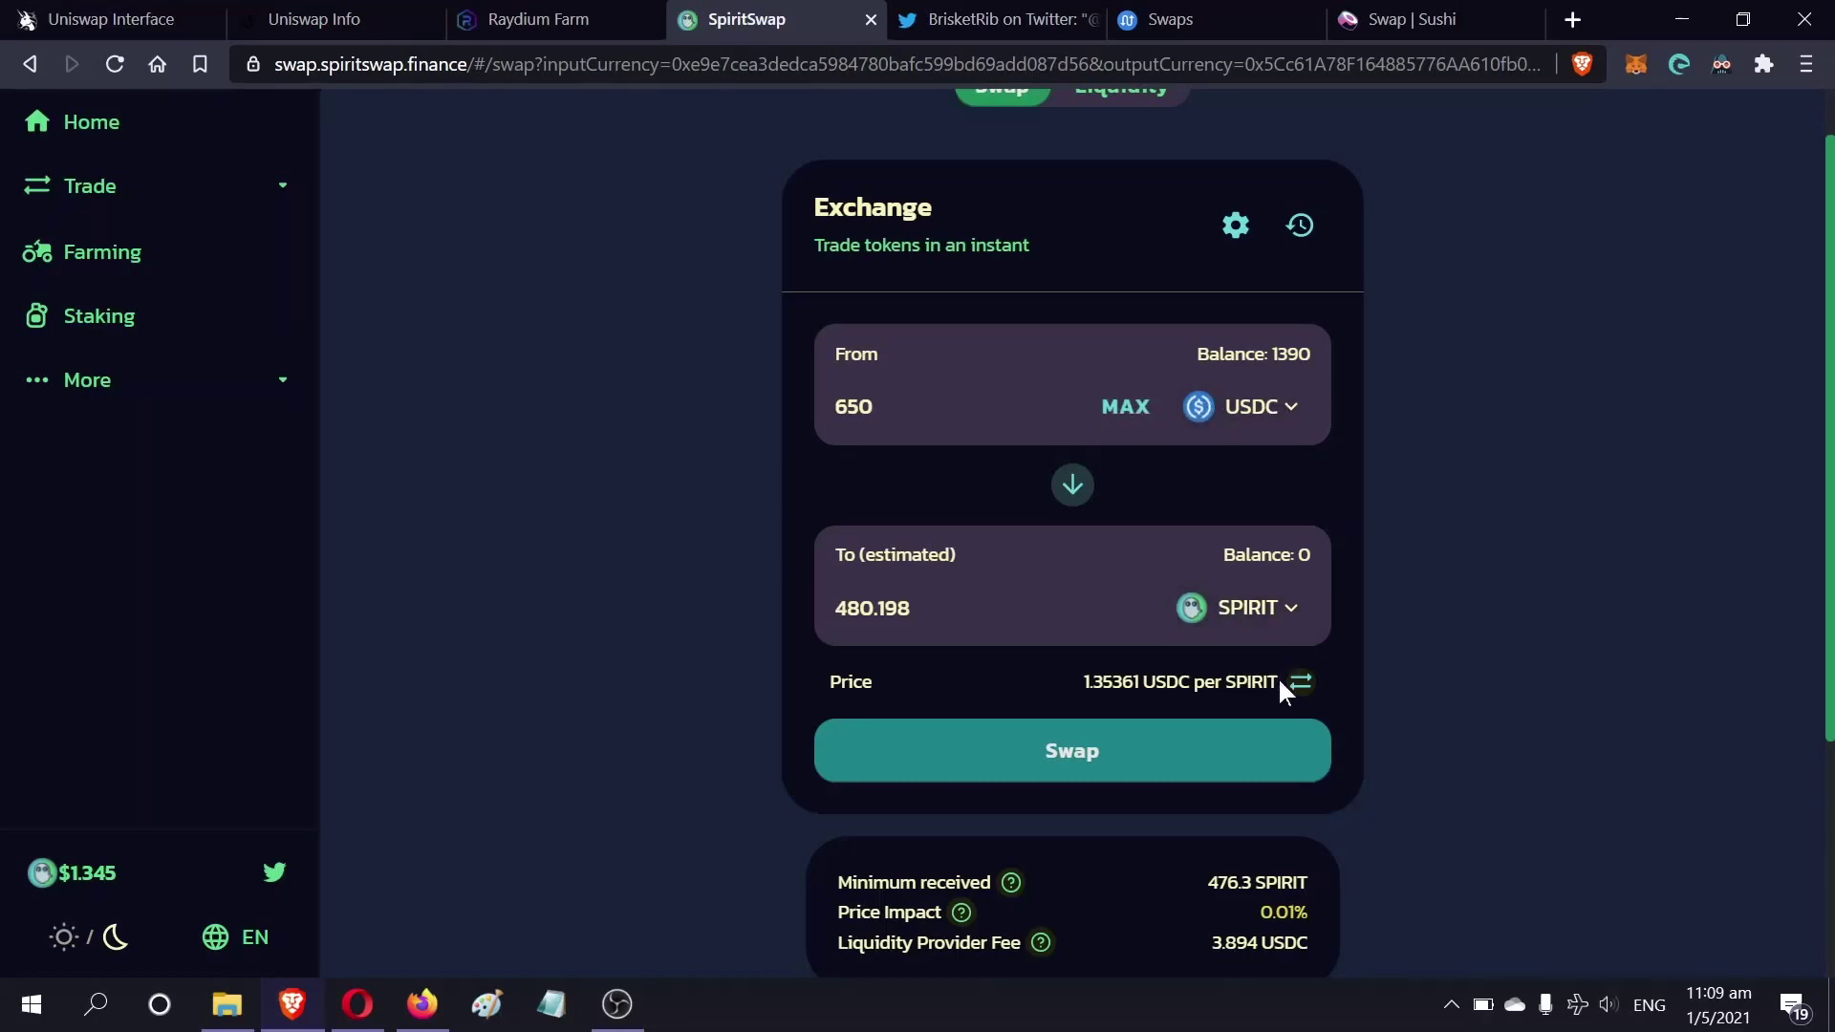
Confirm the swap for about 480.204 SPIRIT, accepting the price update and approving it in MetaMask
left_click(1235, 762)
left_click(1248, 764)
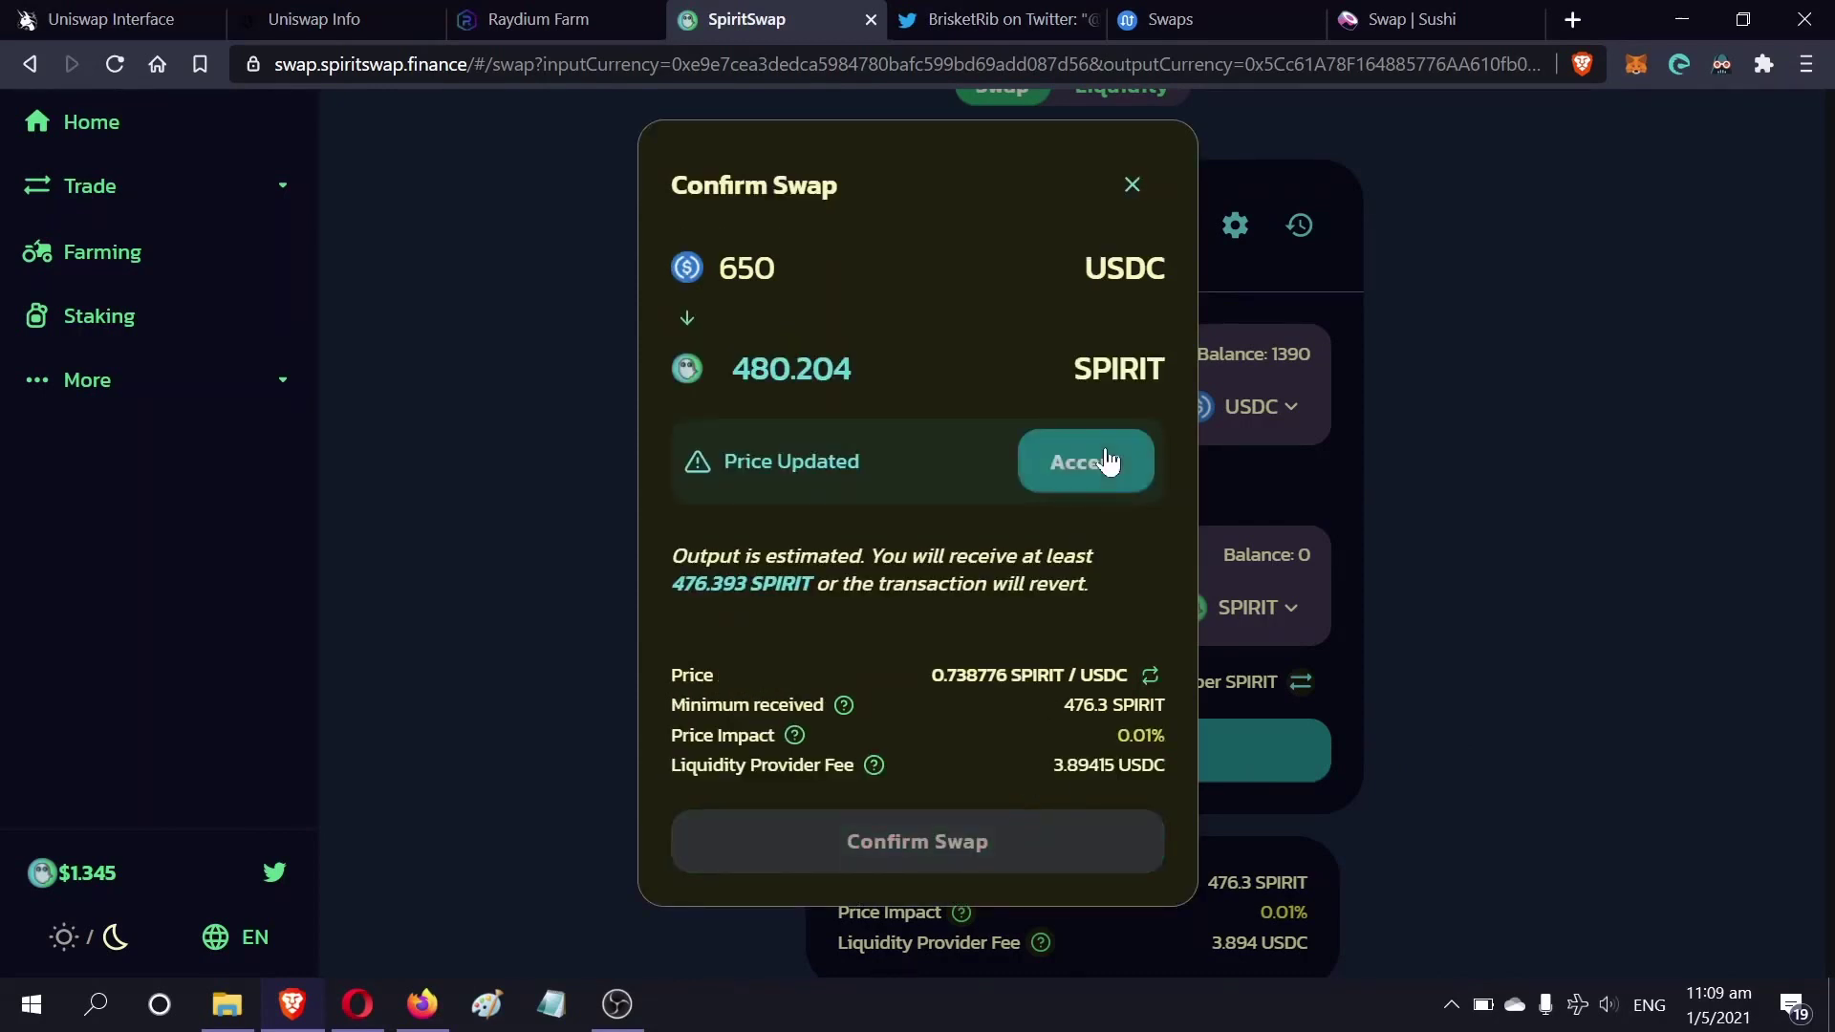
left_click(1107, 462)
left_click(1089, 787)
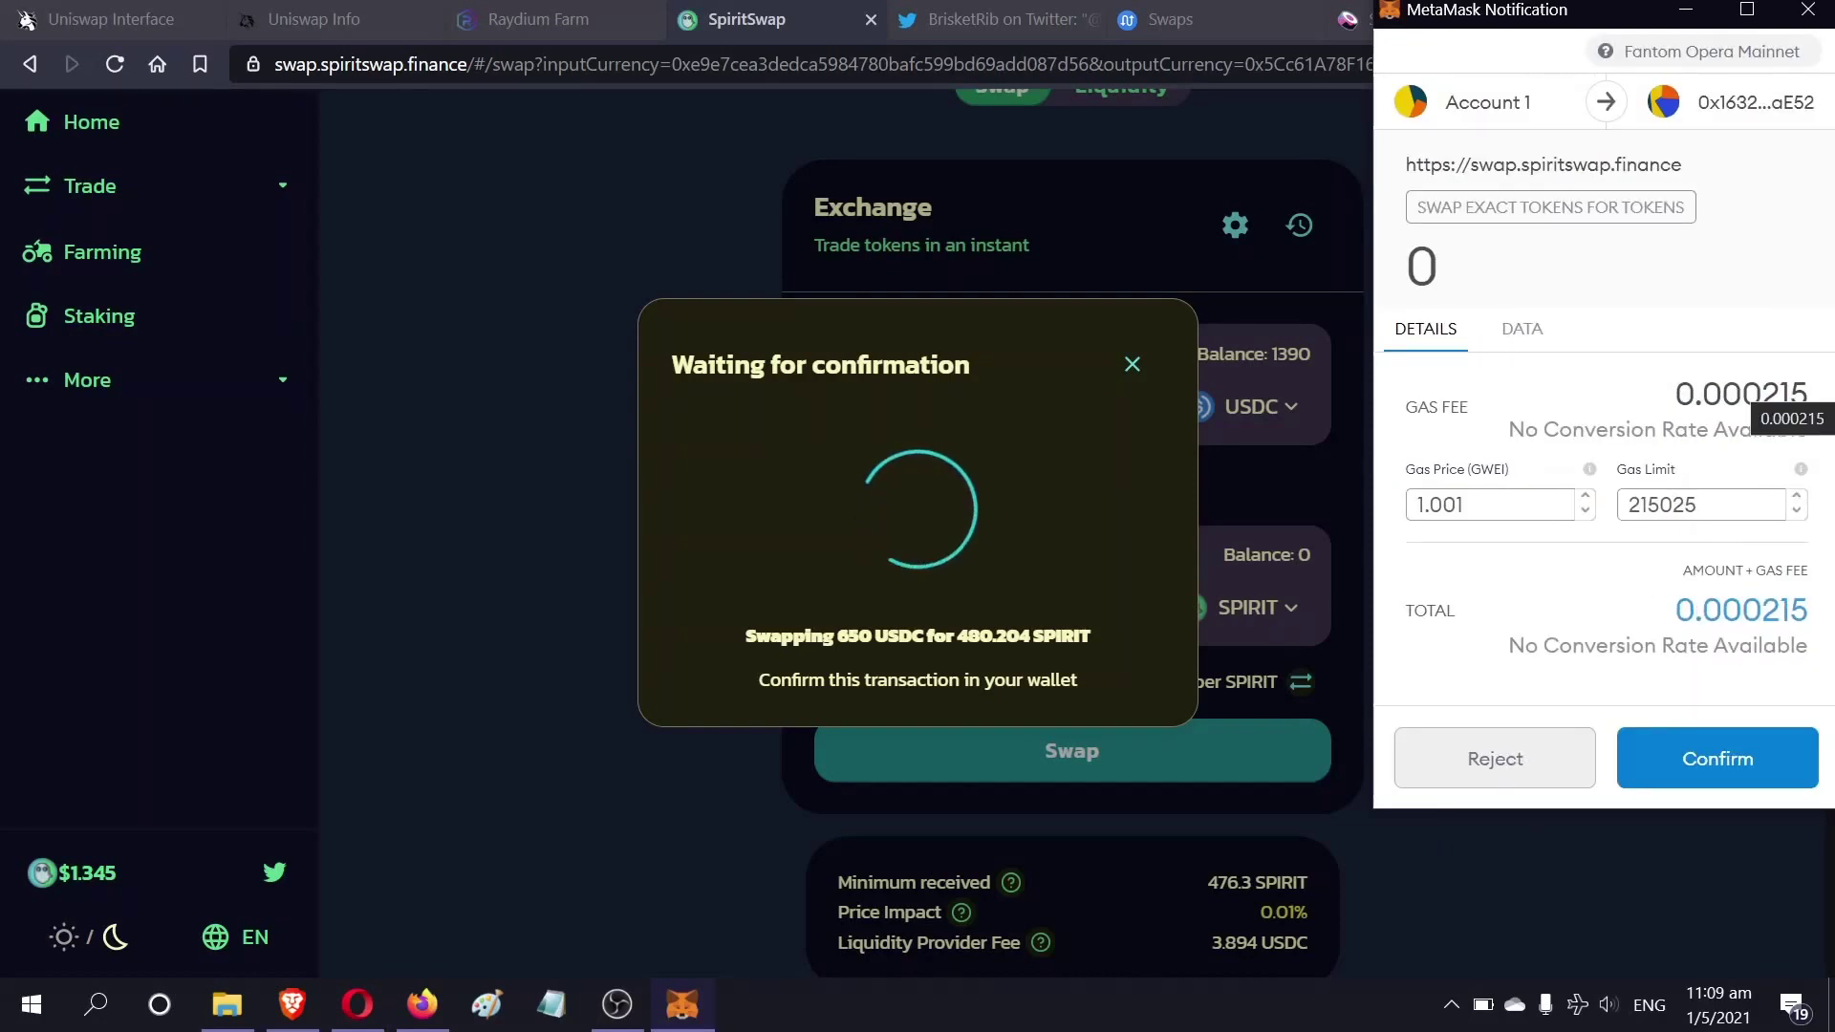
left_click(1720, 760)
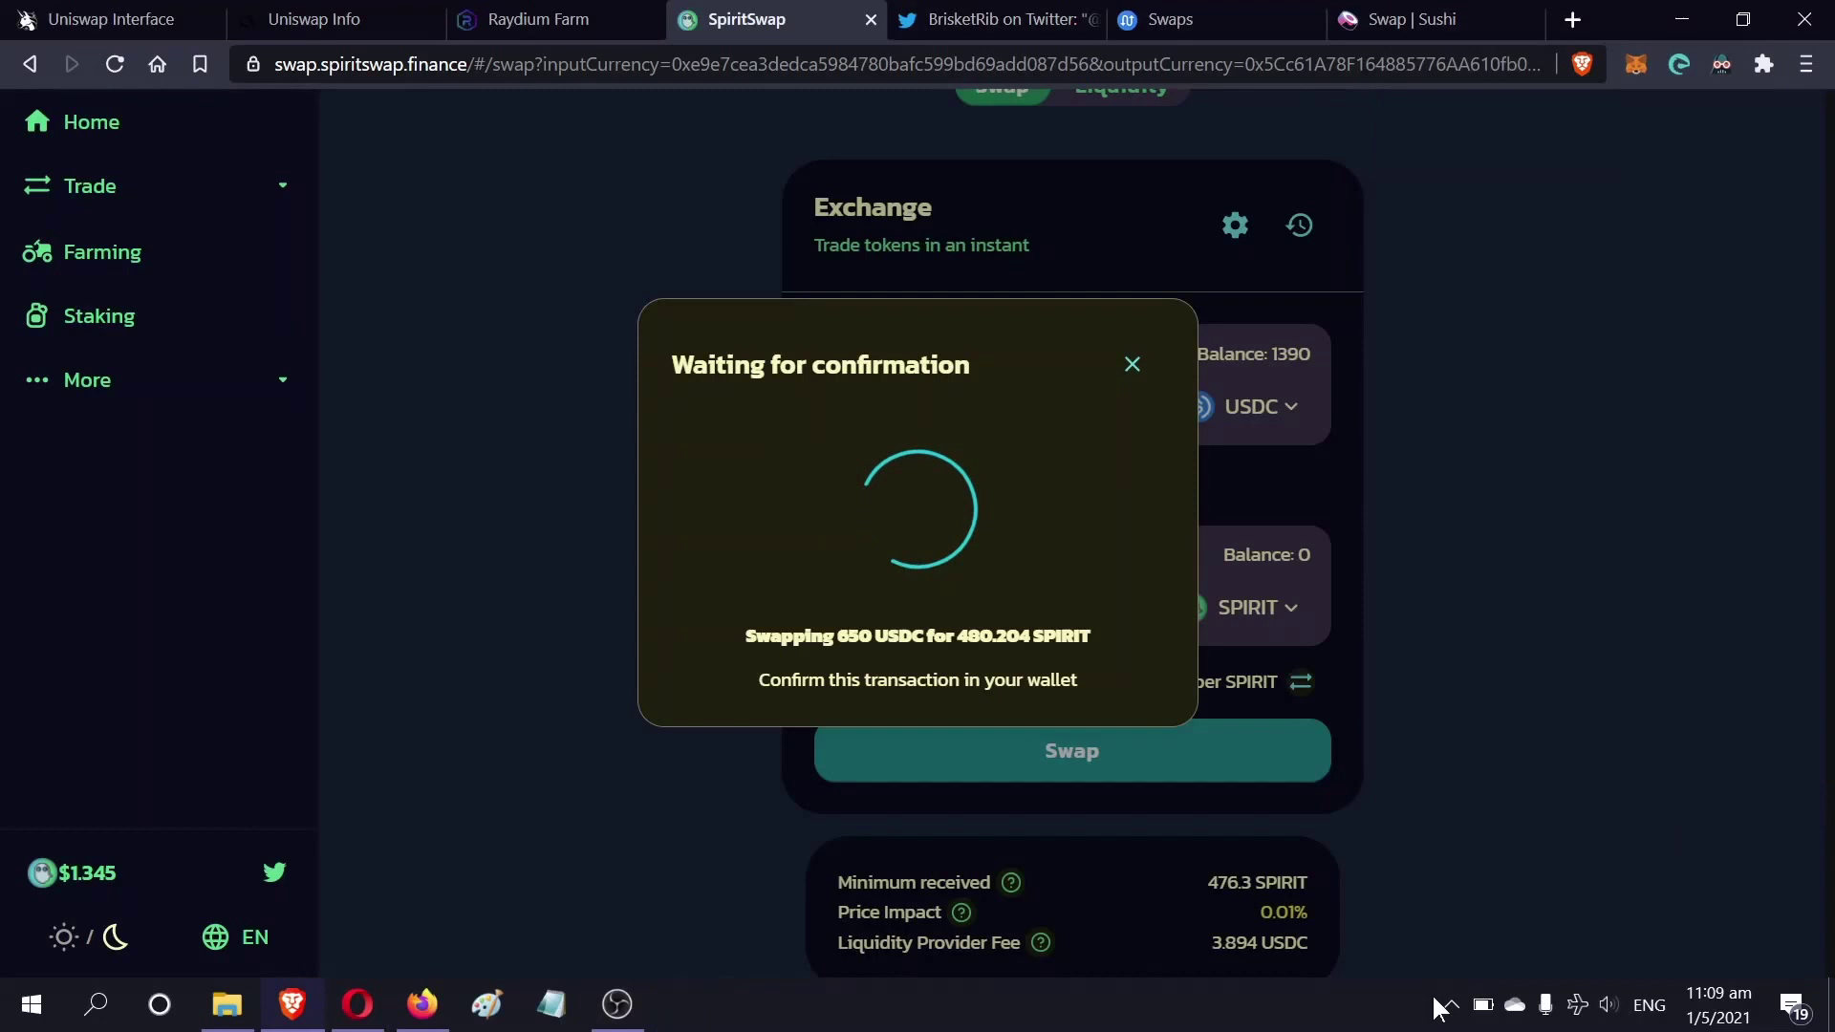
left_click(870, 692)
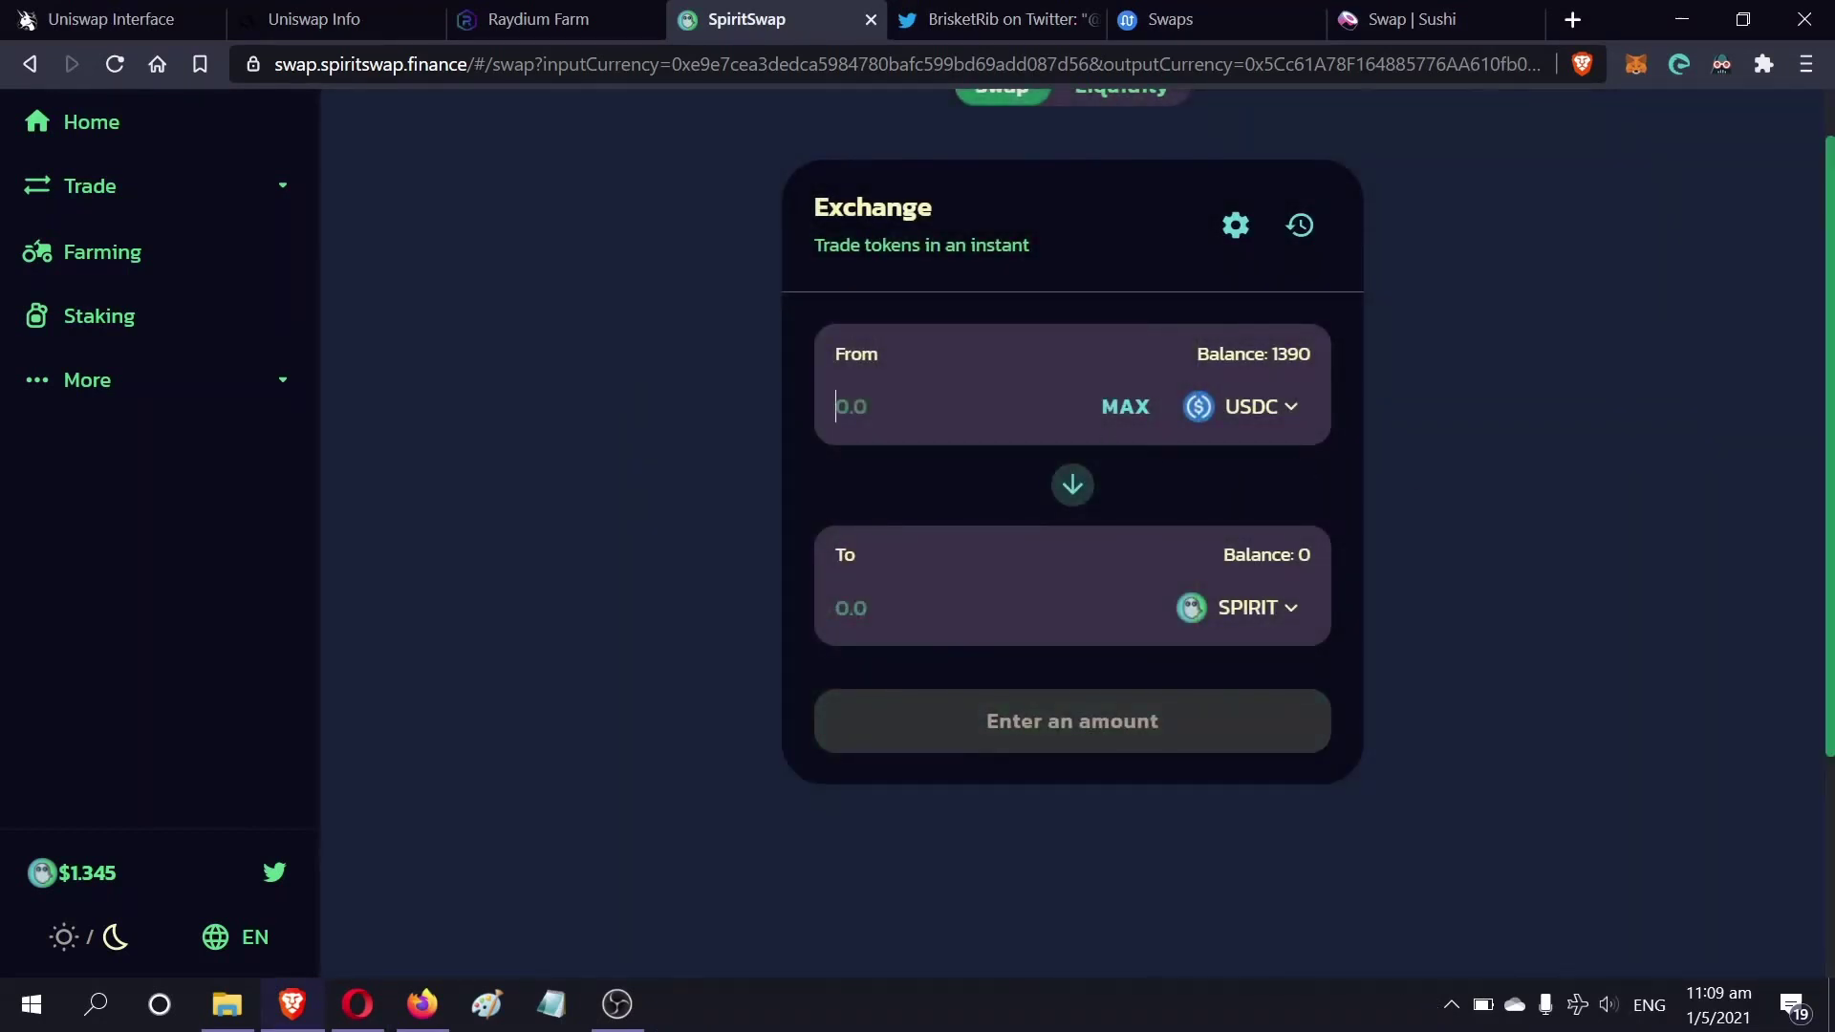
Enter 650 USDC to sell and choose FTM as the token to receive
type("650")
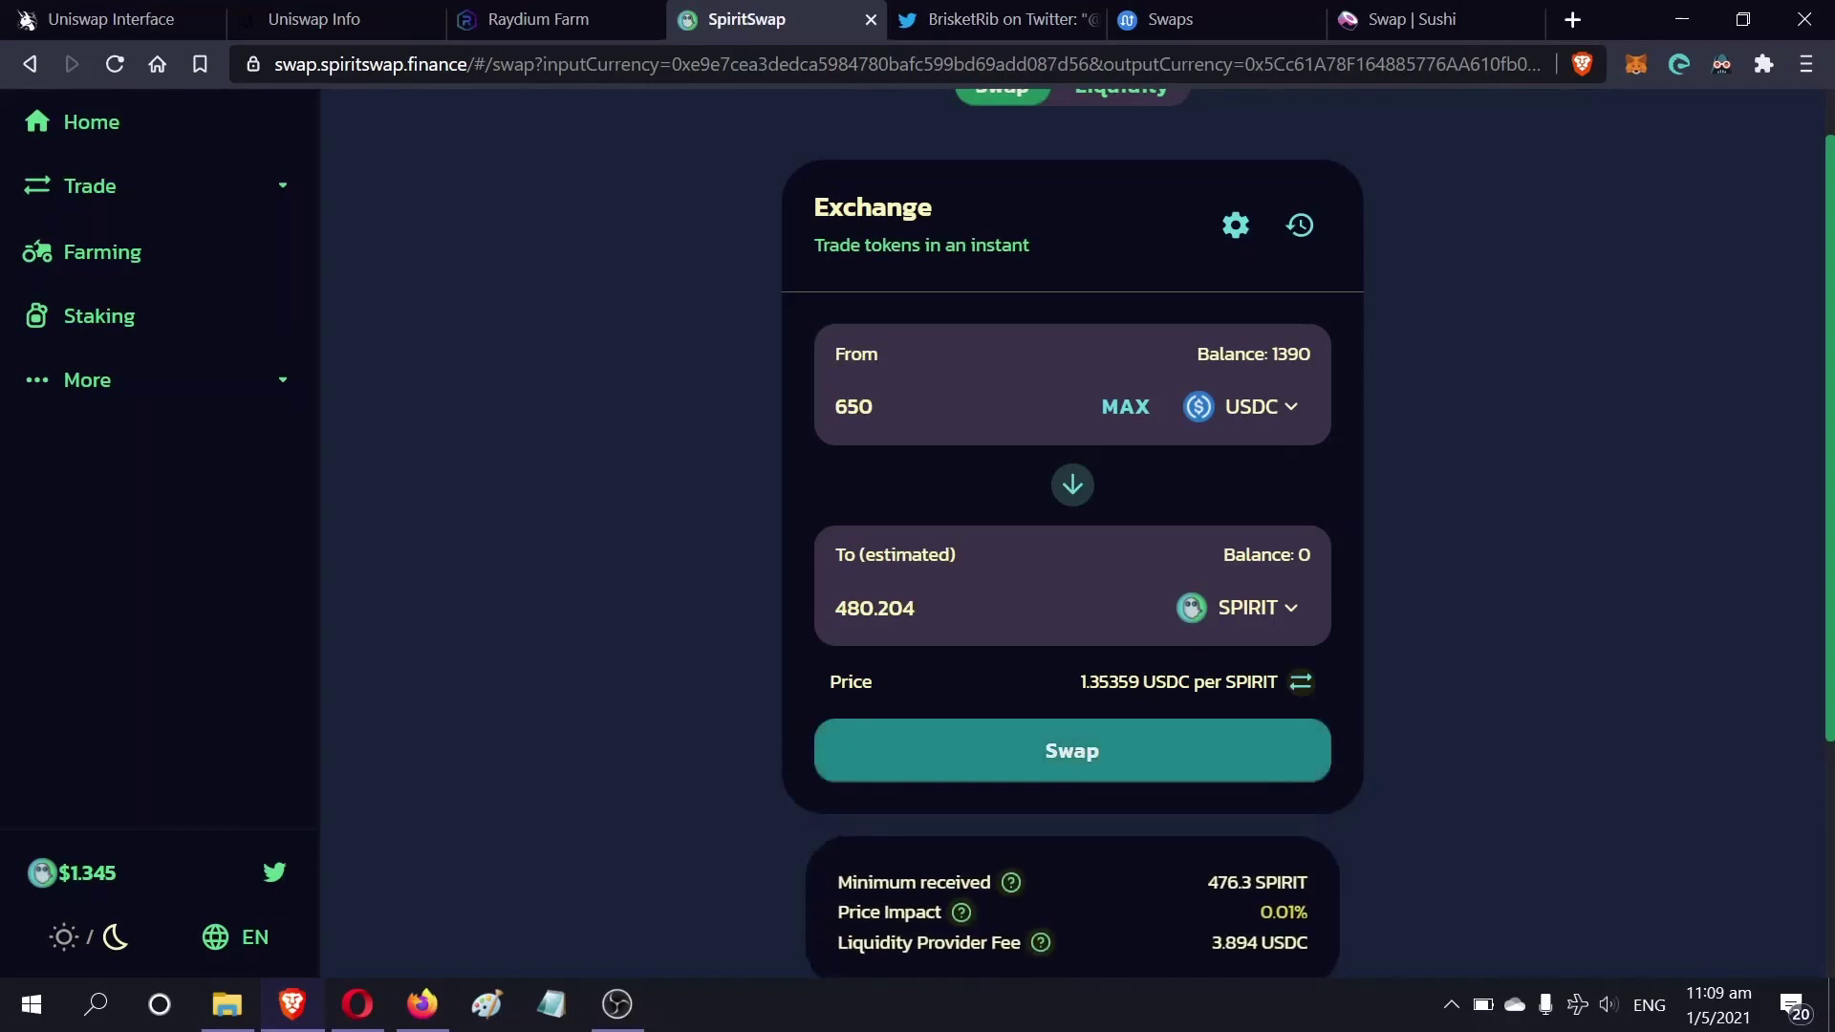
left_click(1264, 626)
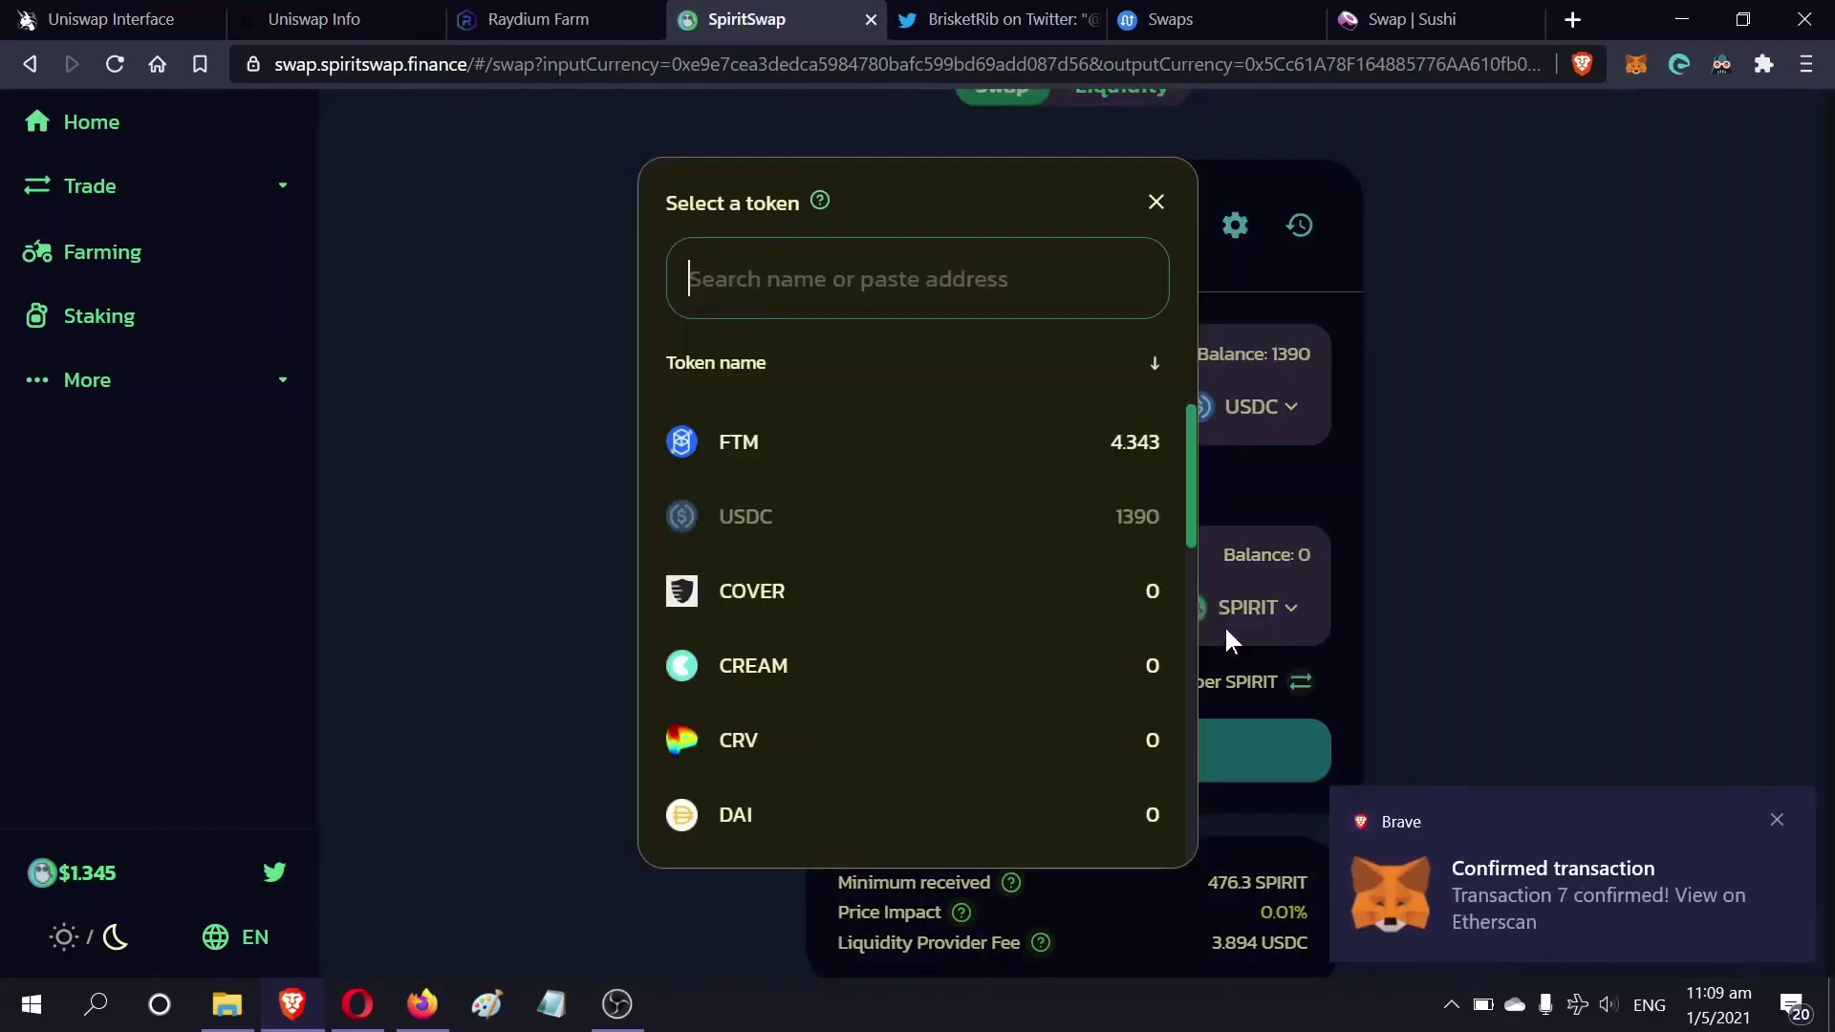
left_click(881, 442)
left_click(1777, 820)
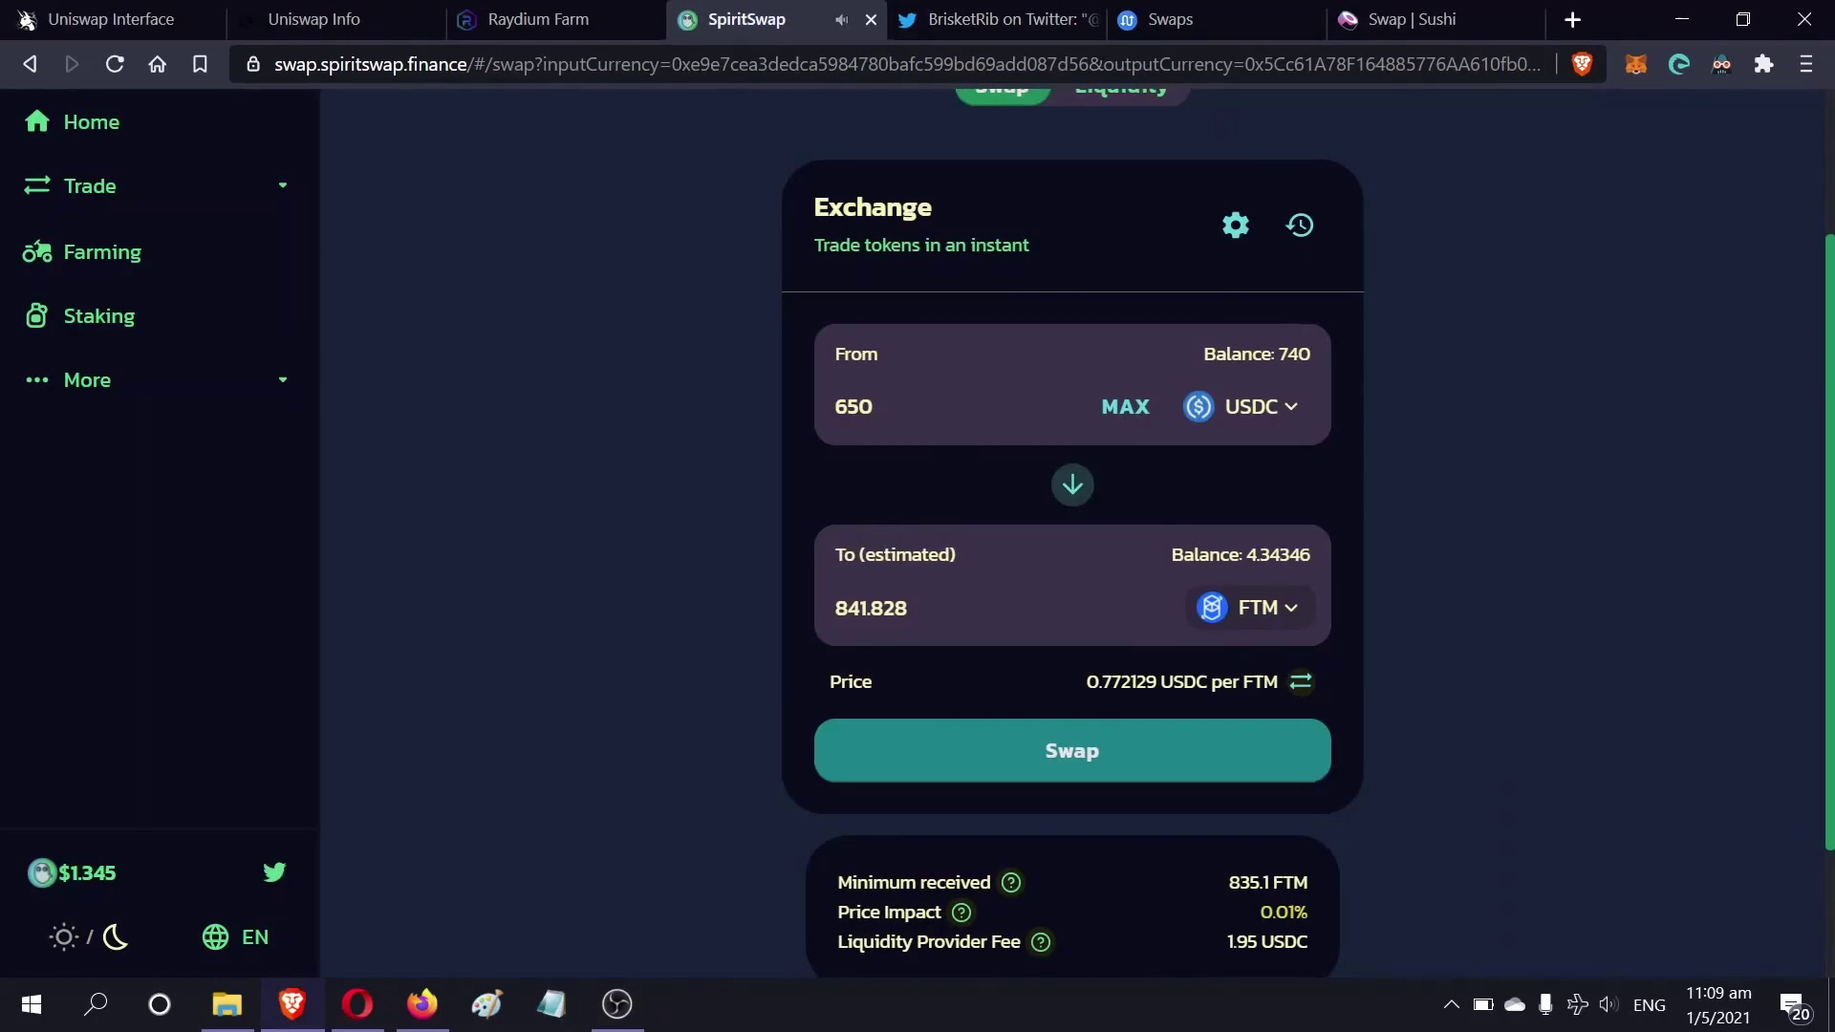
Confirm the 650 USDC swap for about 841.8 FTM and approve it in MetaMask
left_click(1168, 749)
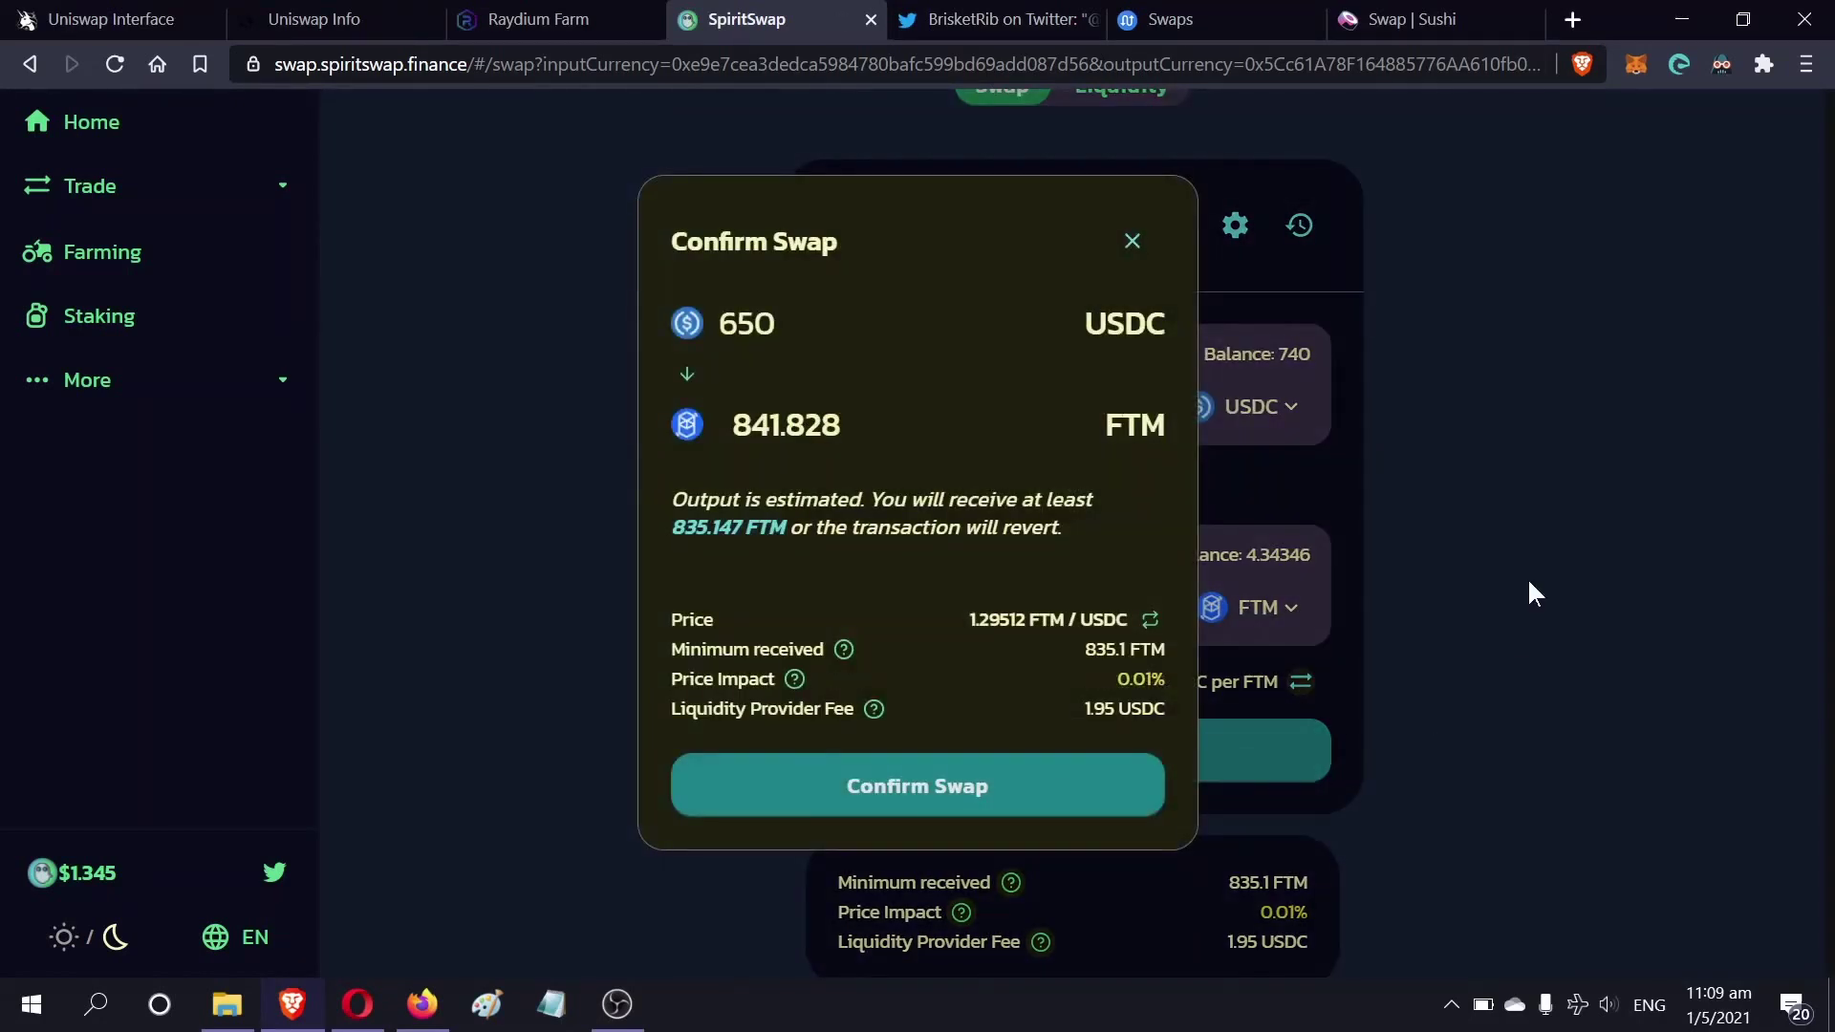
left_click(891, 798)
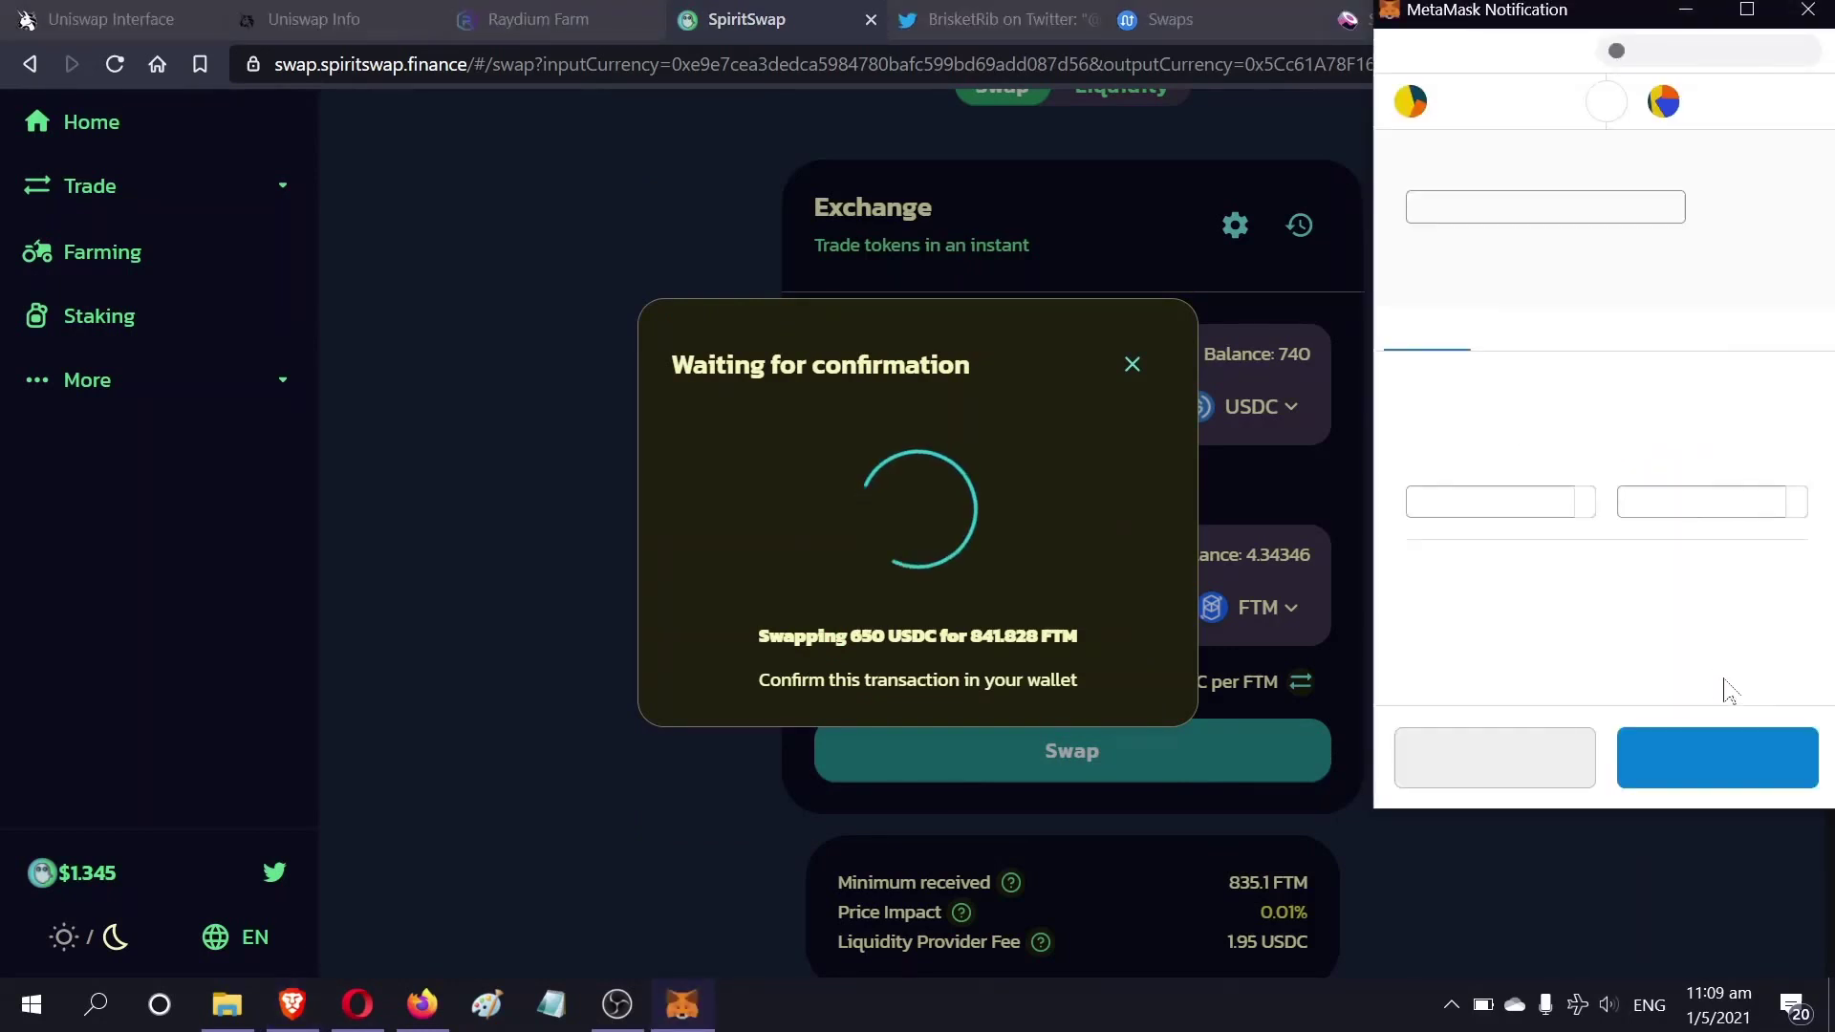
left_click(1778, 758)
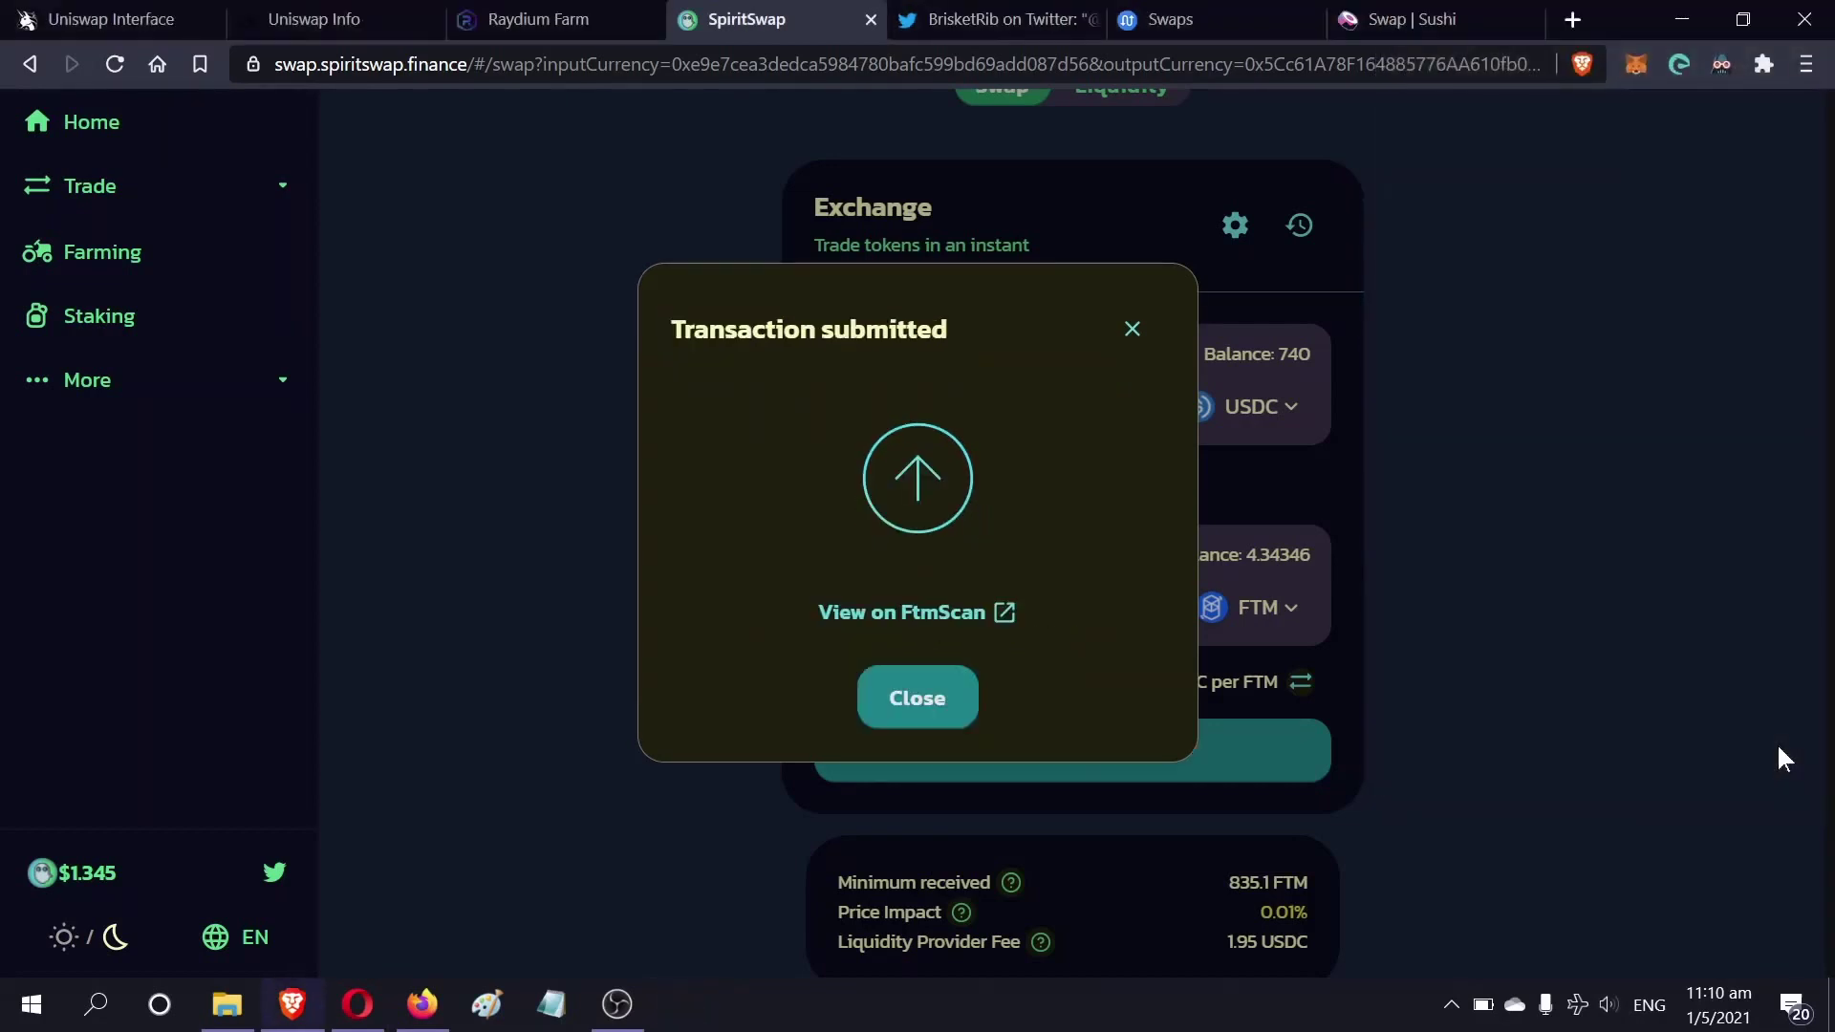
left_click(937, 707)
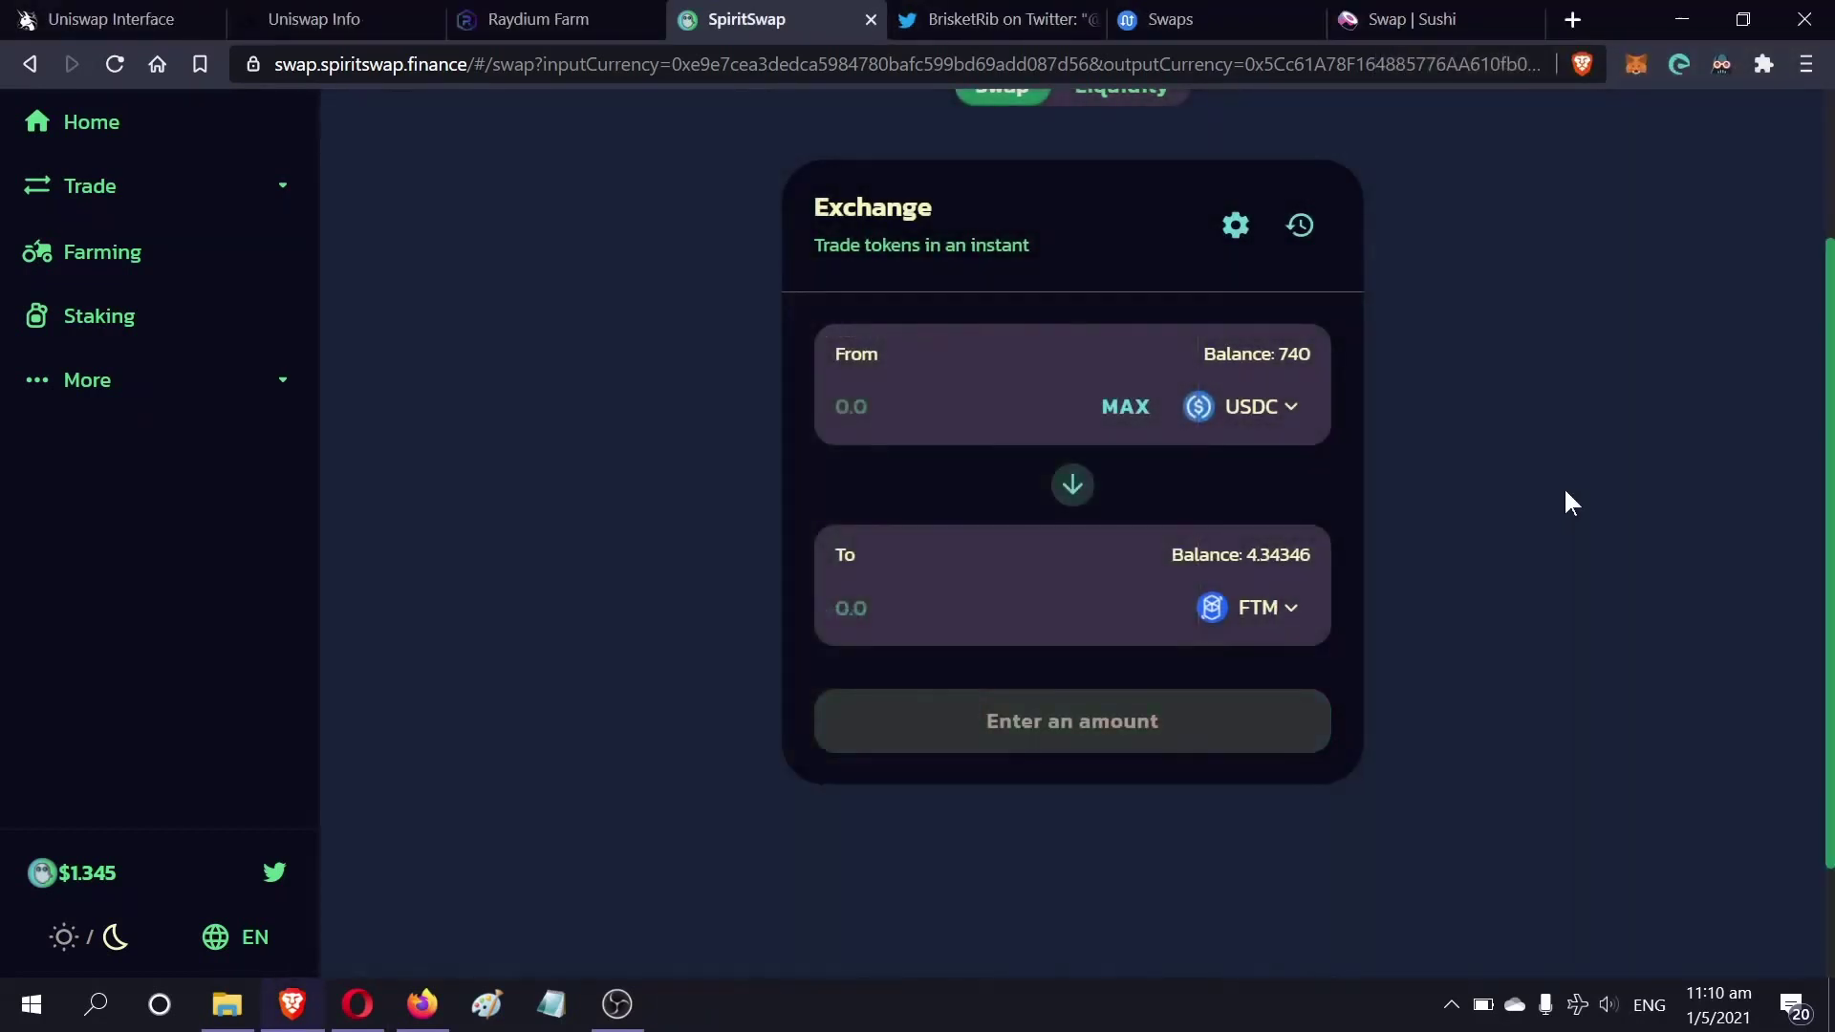
scroll(1530, 459, "up", 1)
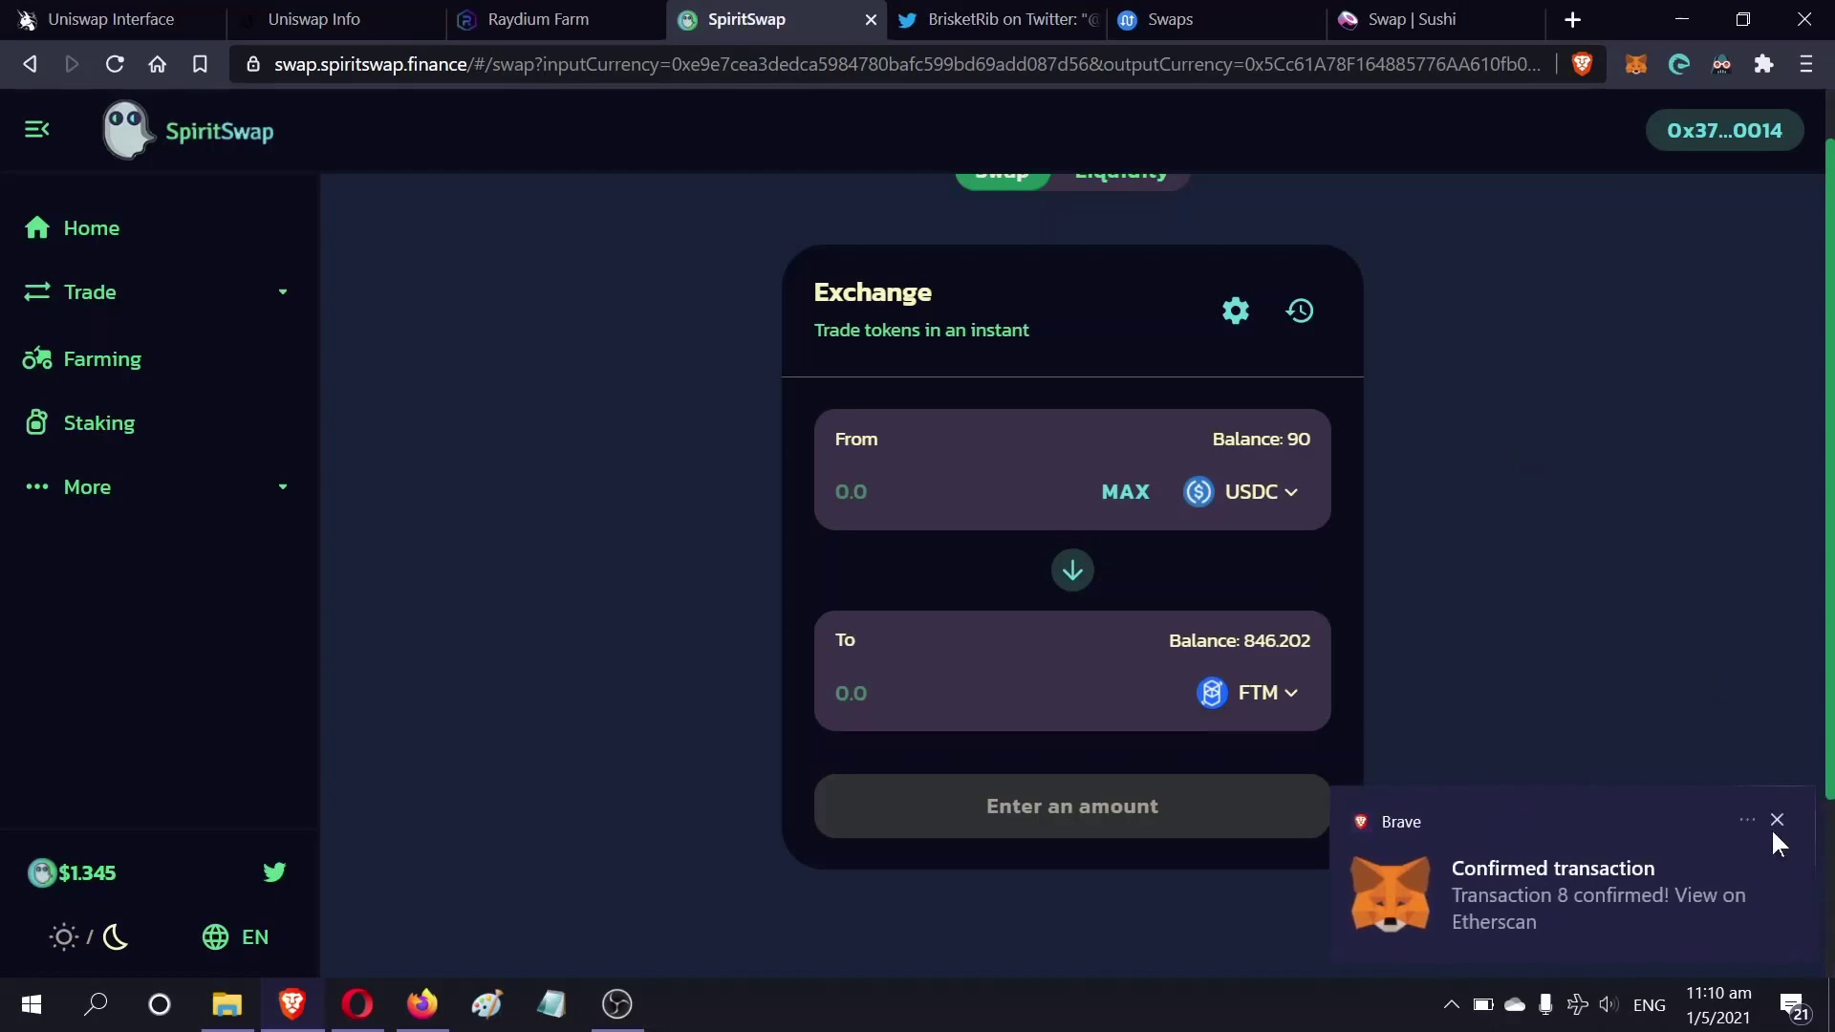
left_click(1776, 825)
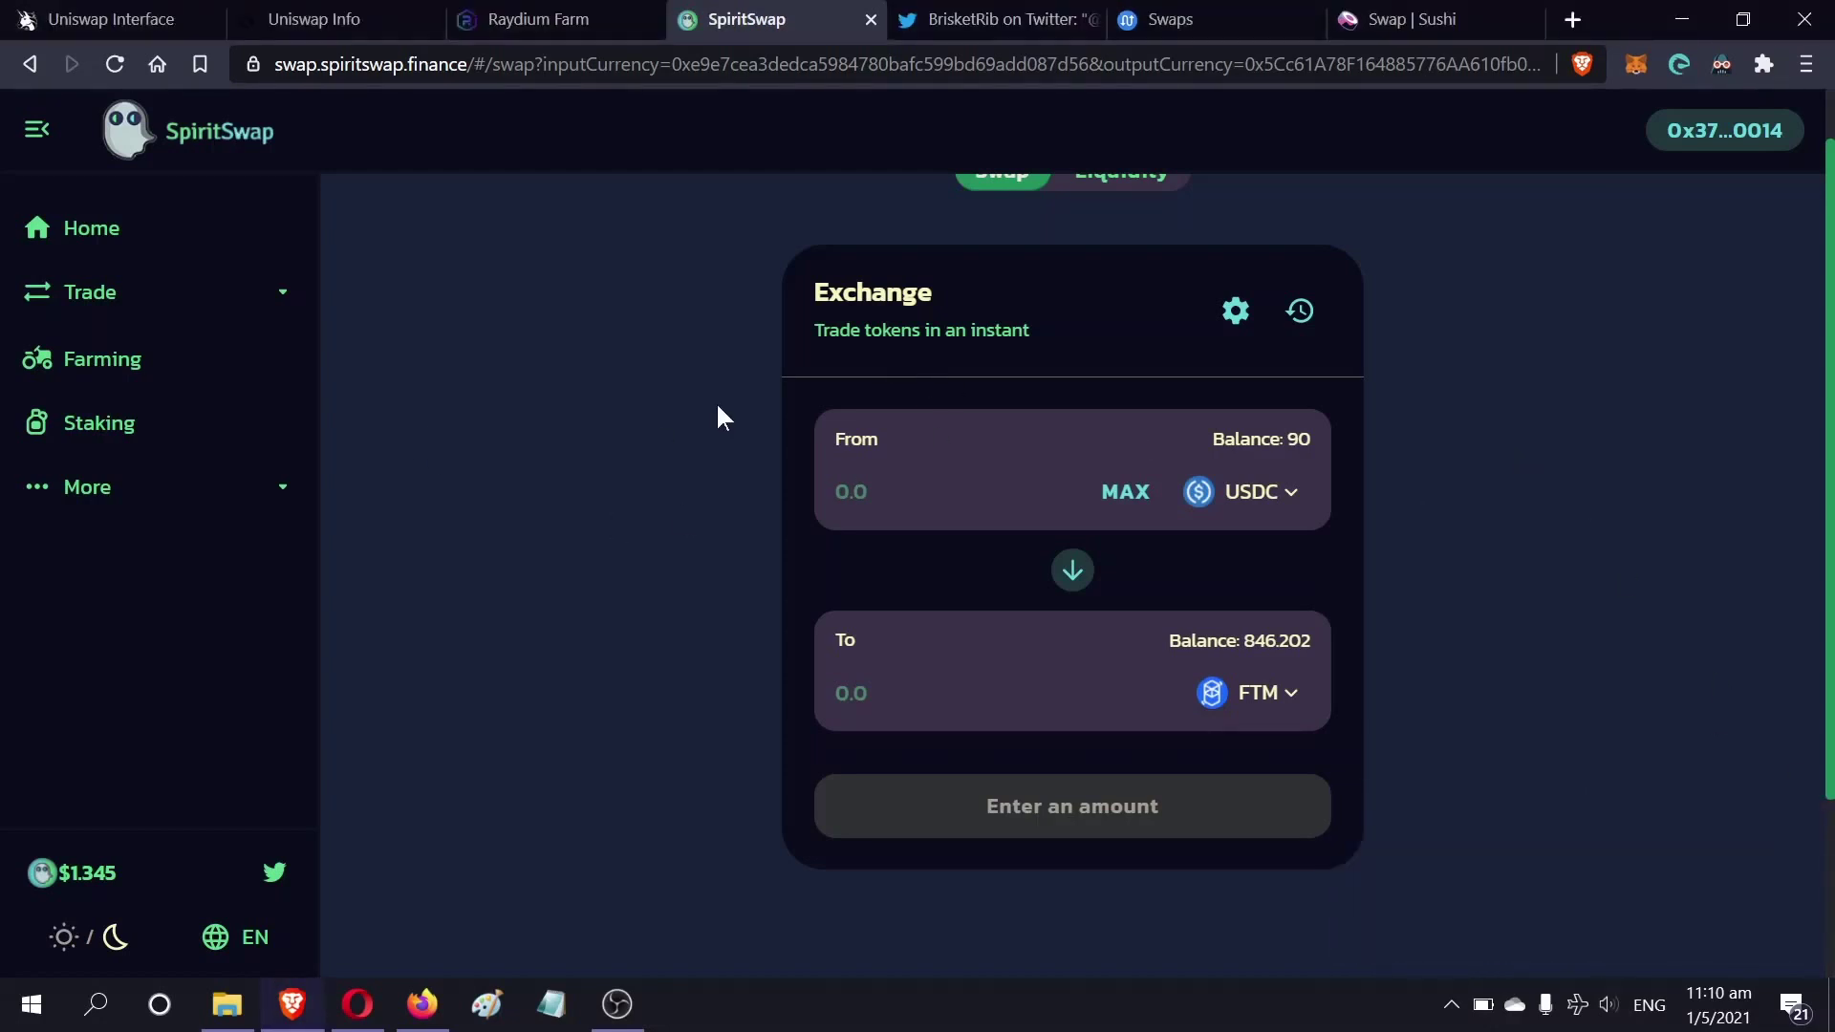
Pair SPIRIT with FTM, fill the max 477.983 SPIRIT against 839.319 FTM, and review for 566.748 pool tokens
scroll(719, 411, "up", 1)
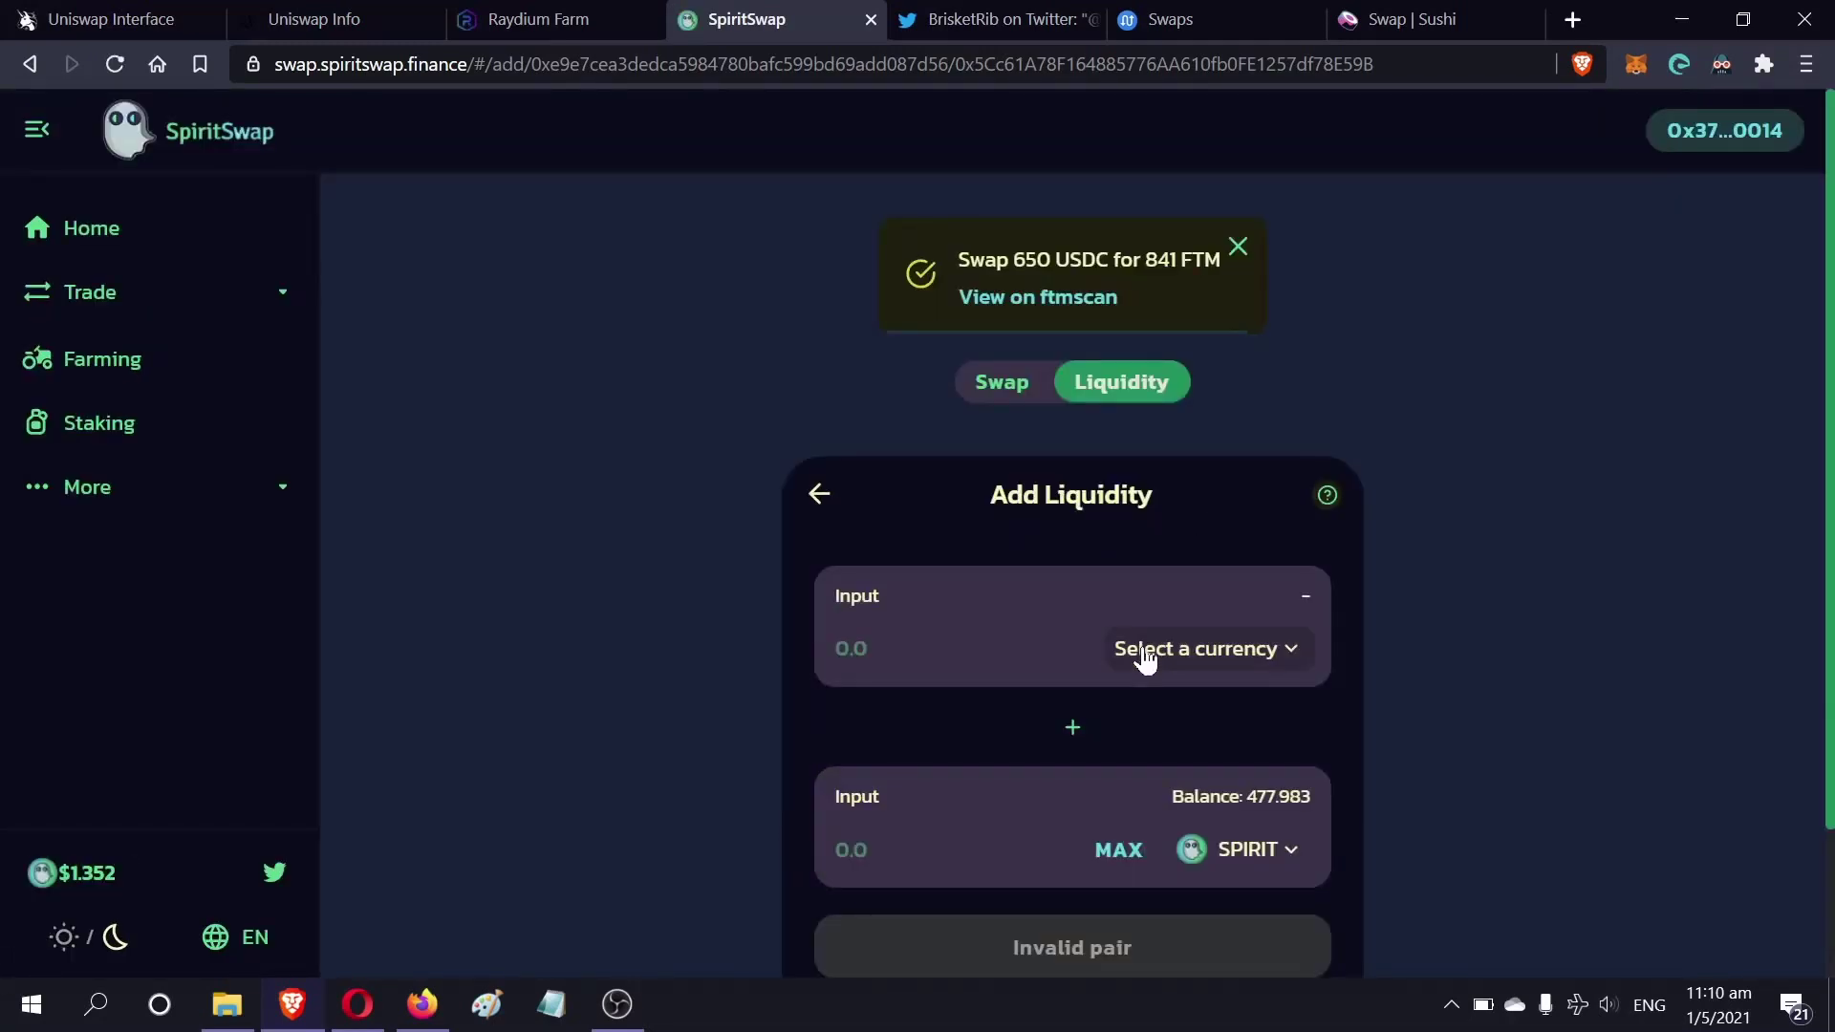
left_click(1220, 675)
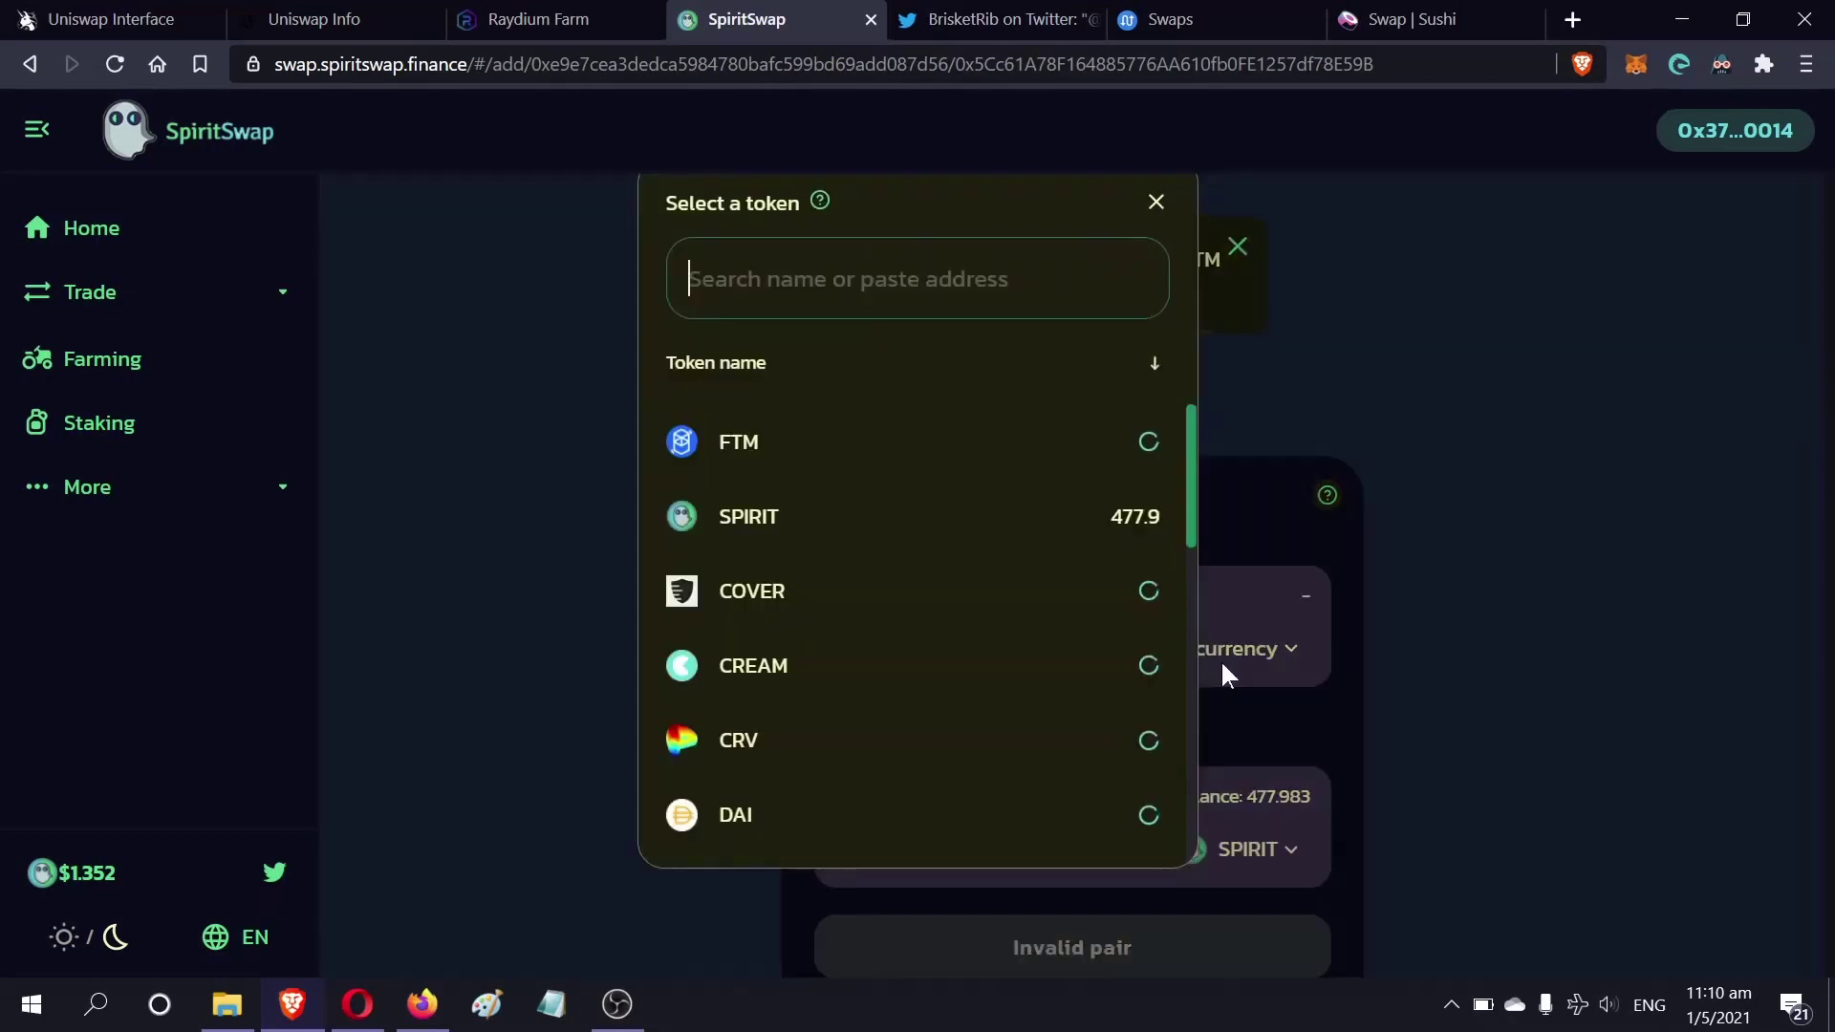
left_click(819, 514)
scroll(1223, 607, "down", 2)
scroll(1216, 612, "up", 1)
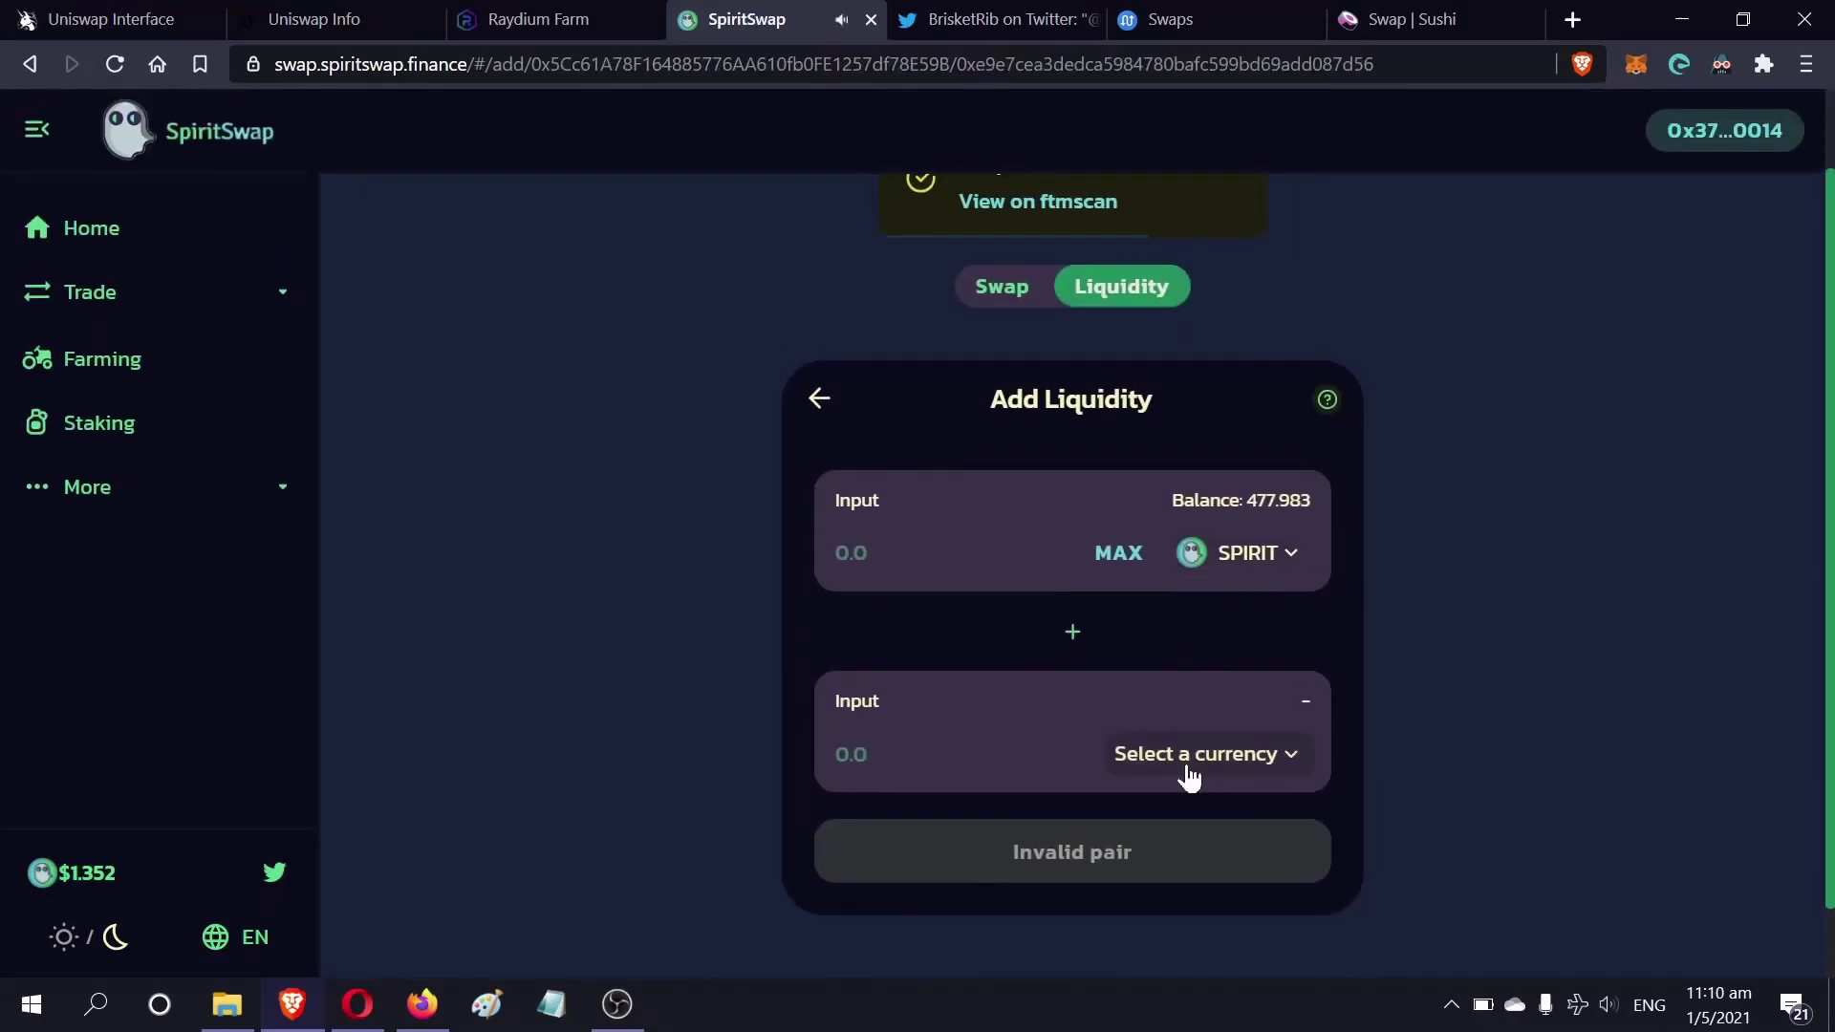
left_click(1185, 752)
left_click(801, 443)
scroll(1036, 348, "down", 2)
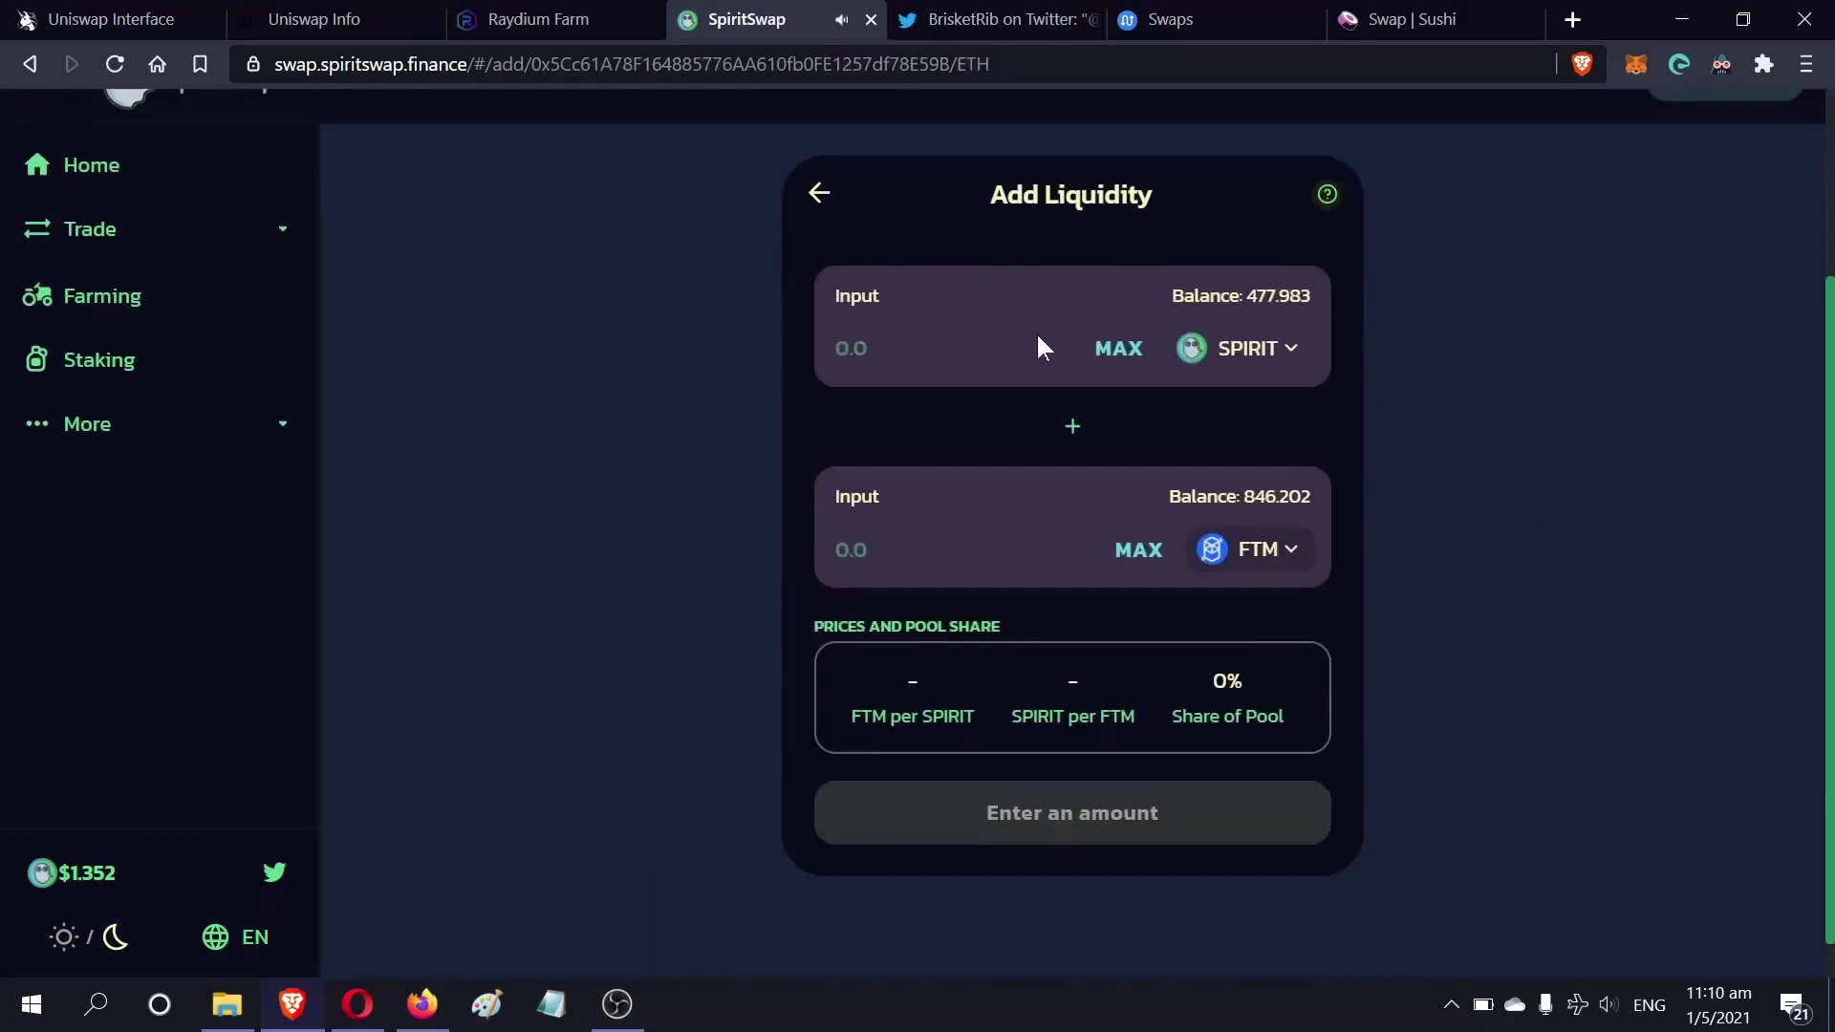
scroll(1131, 405, "up", 1)
left_click(1120, 400)
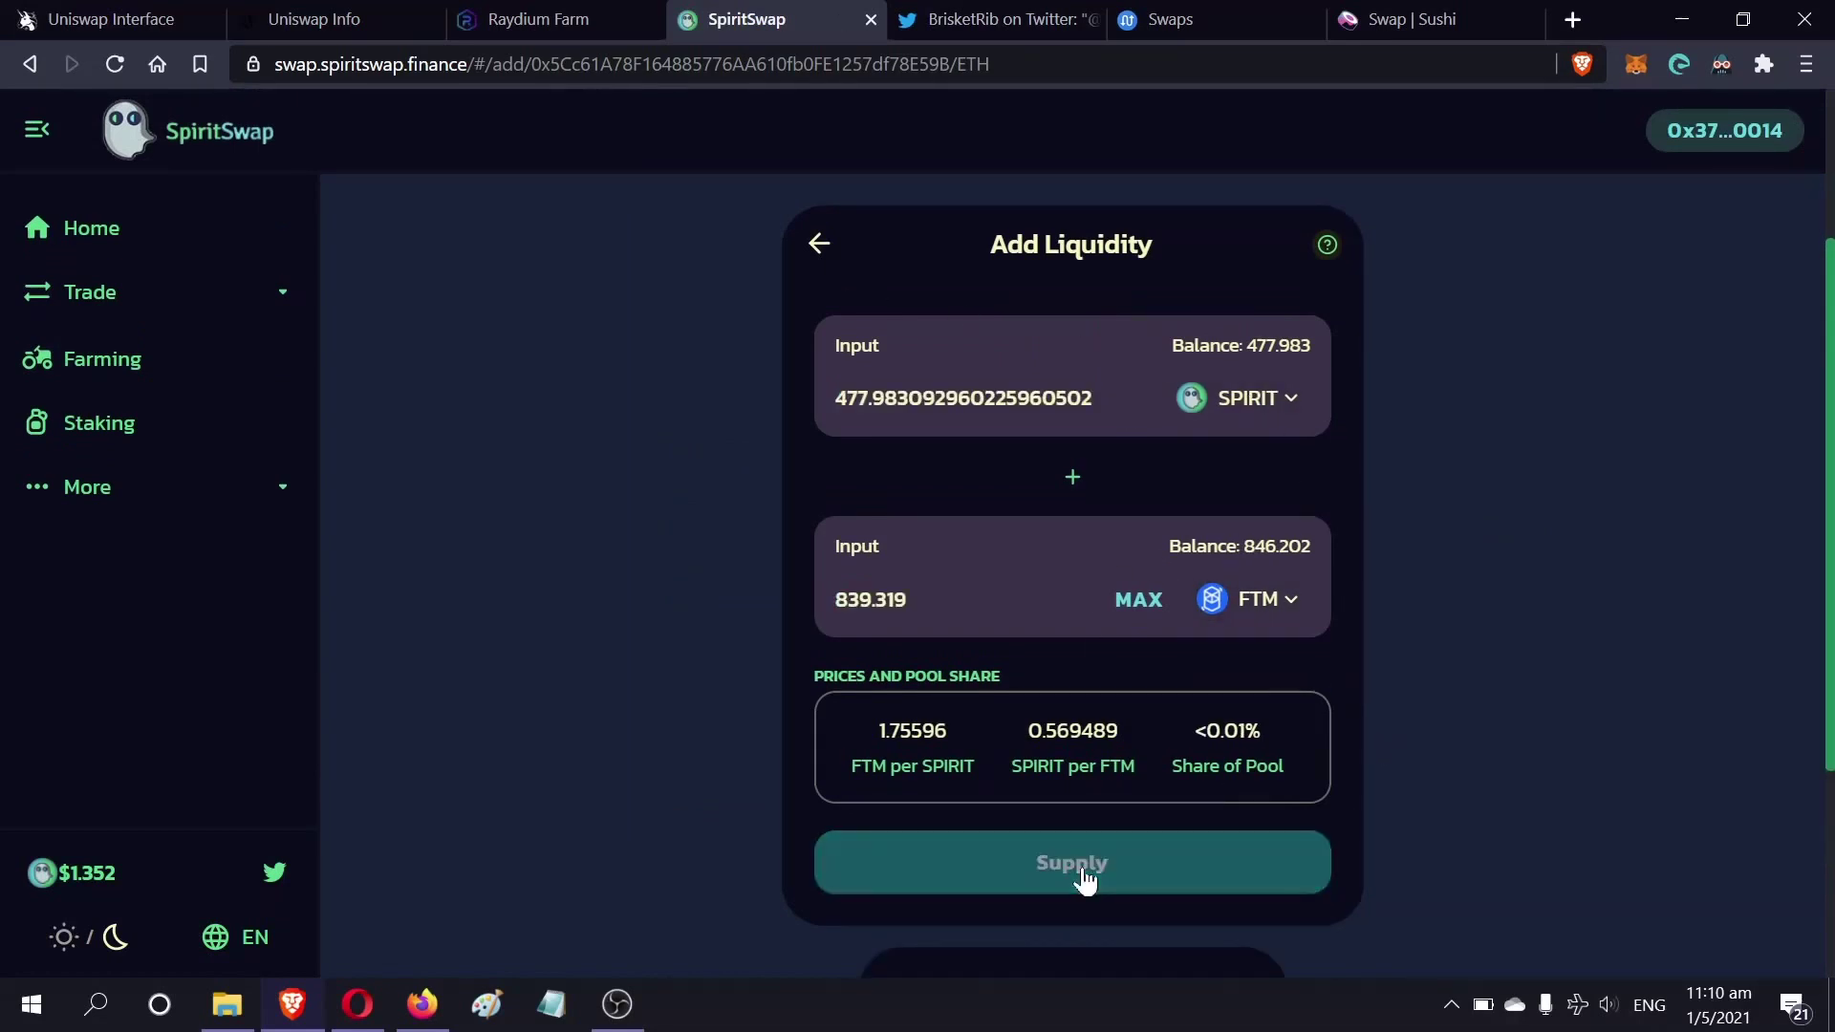
left_click(1098, 875)
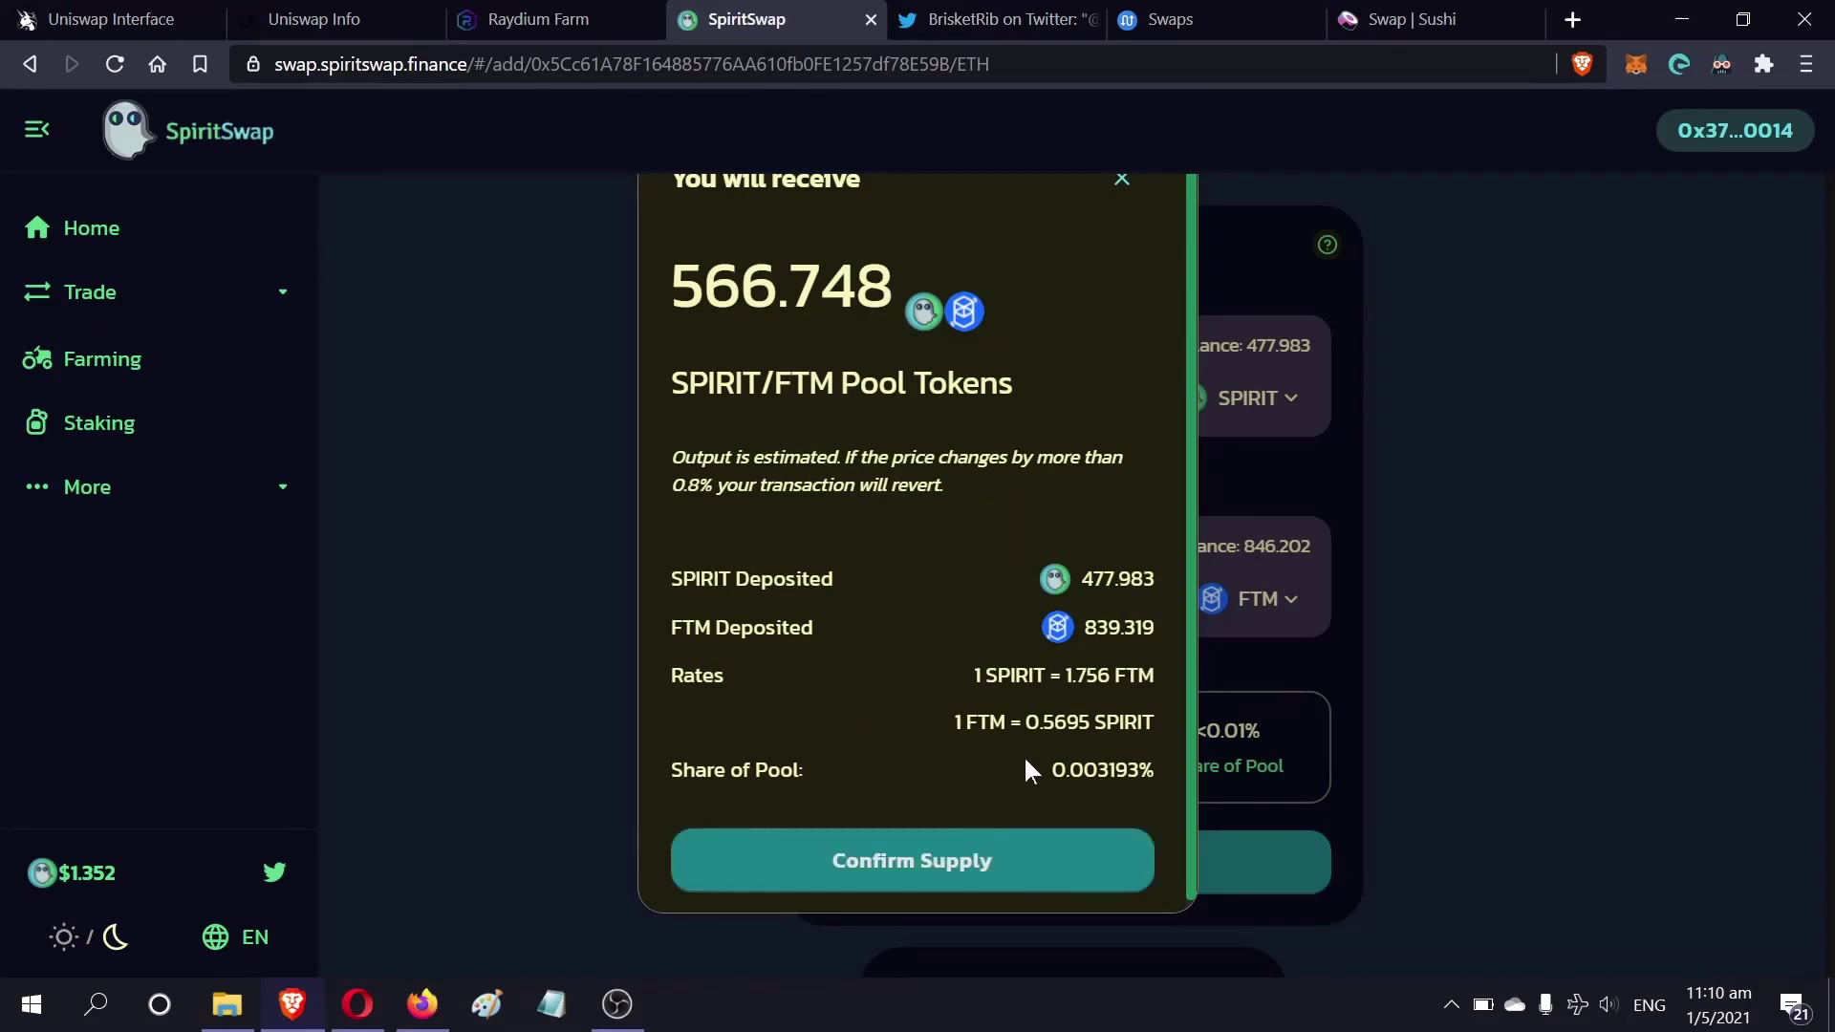
Confirm supplying 477.983 SPIRIT and 839.319 FTM, approving the transaction in MetaMask
left_click(1026, 870)
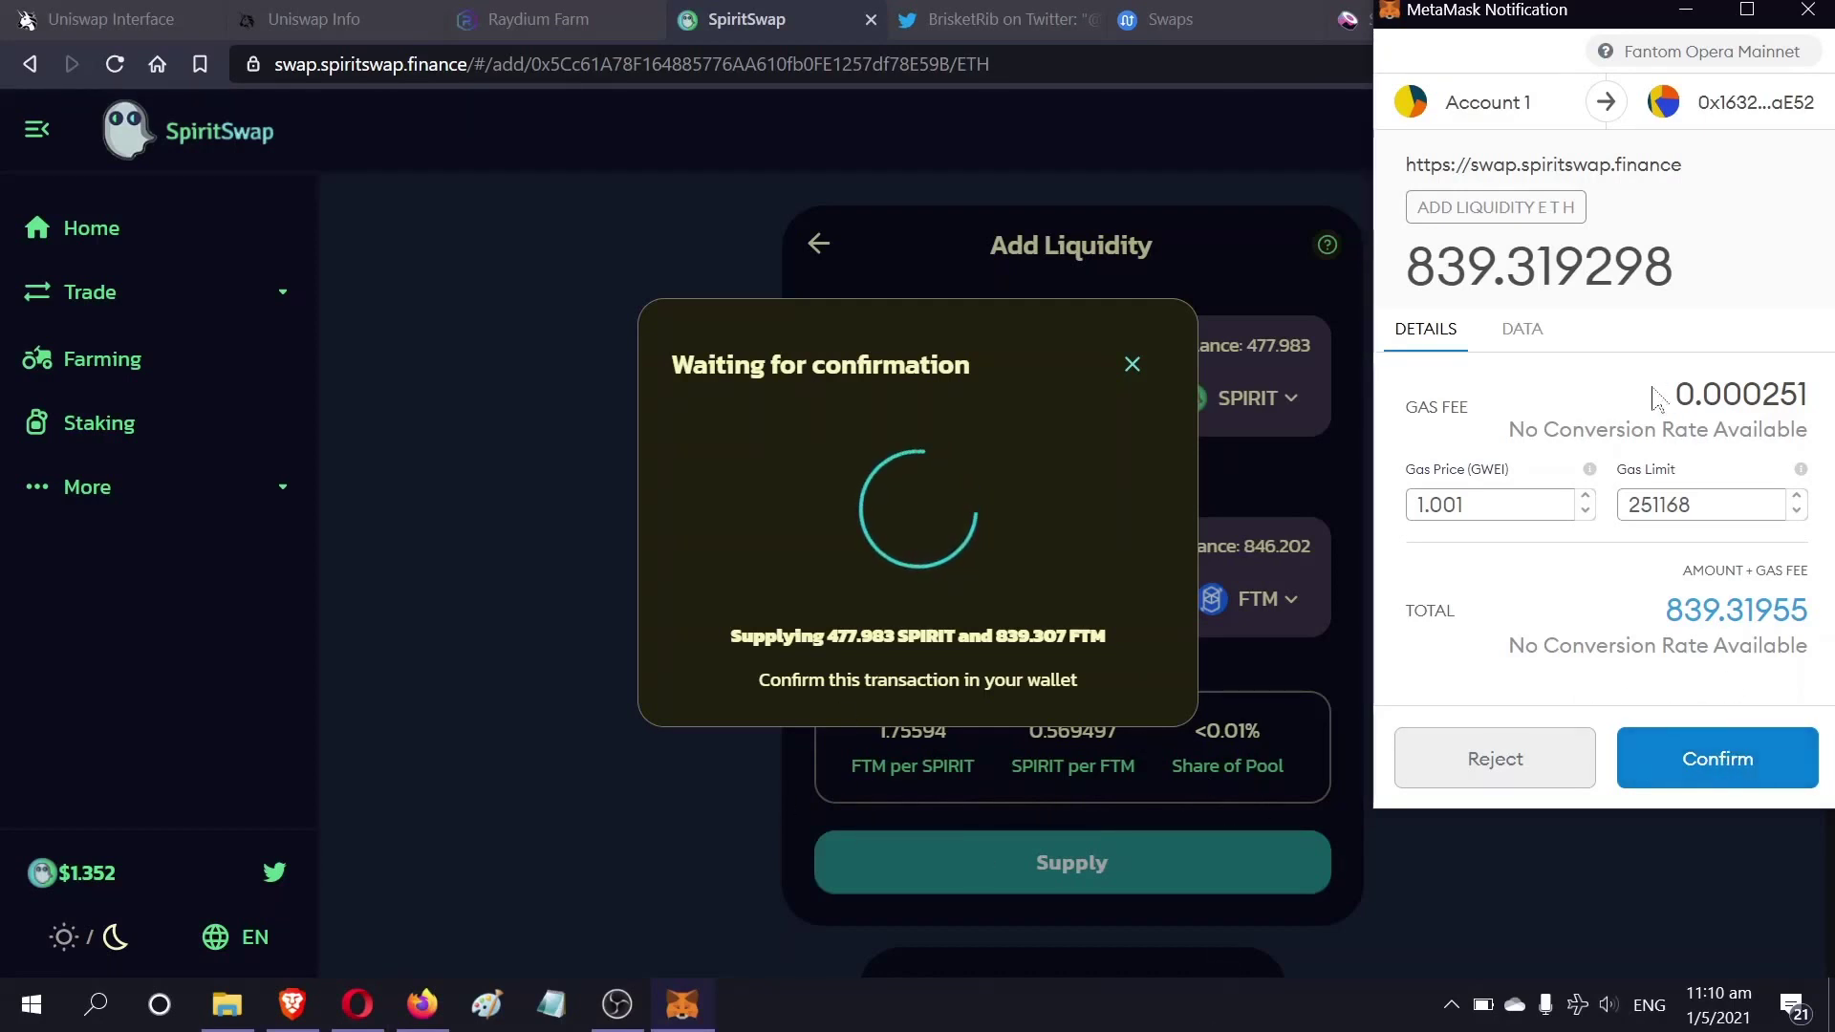
left_click(1694, 780)
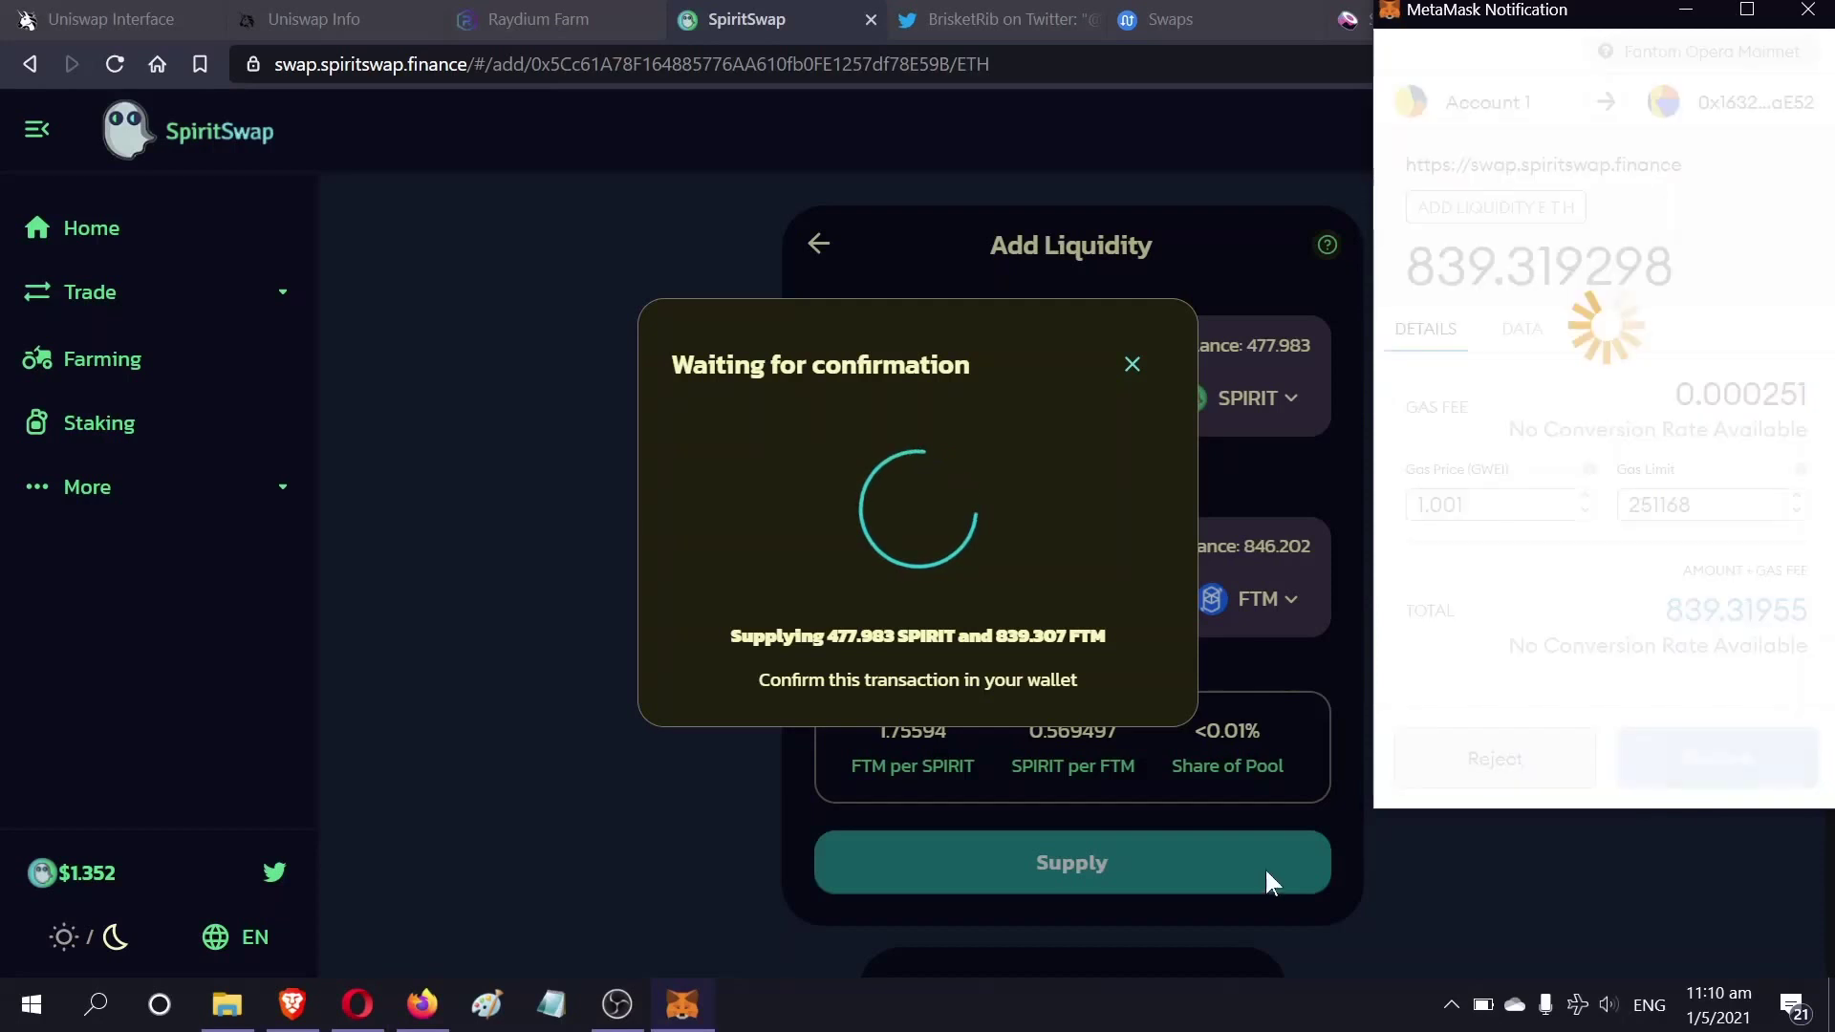
left_click(951, 699)
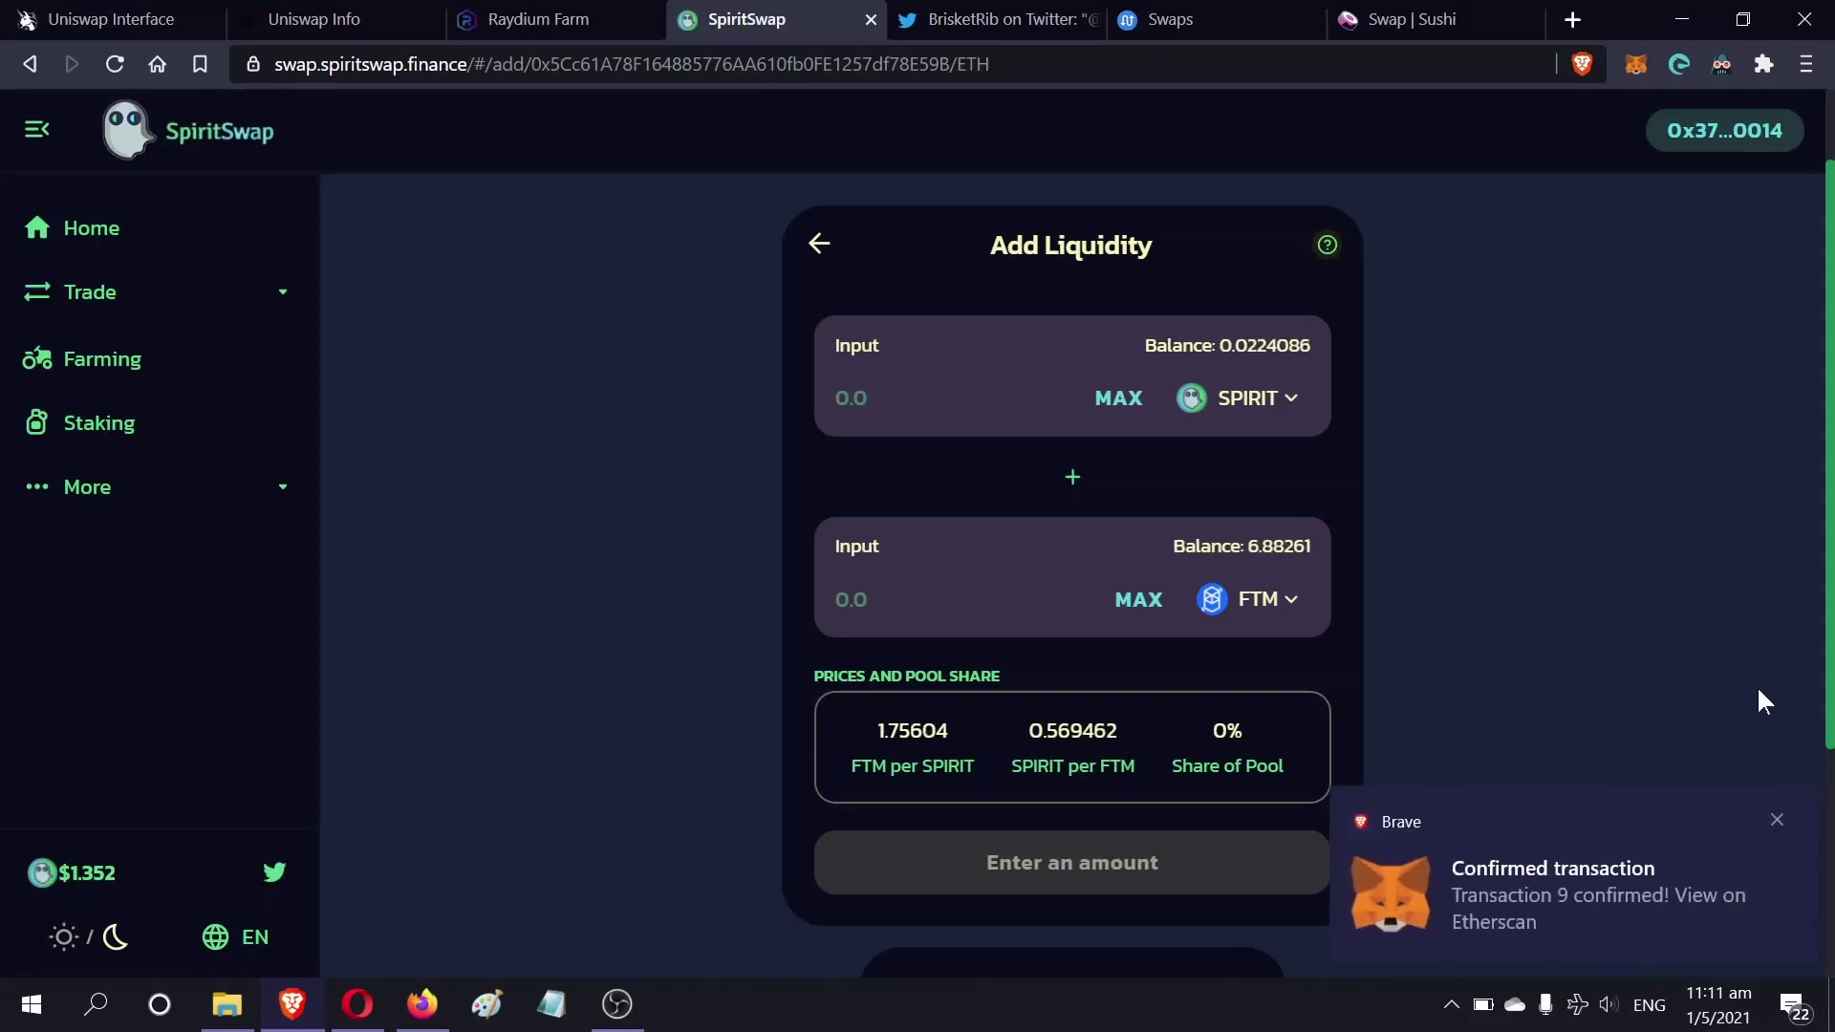
left_click(1778, 819)
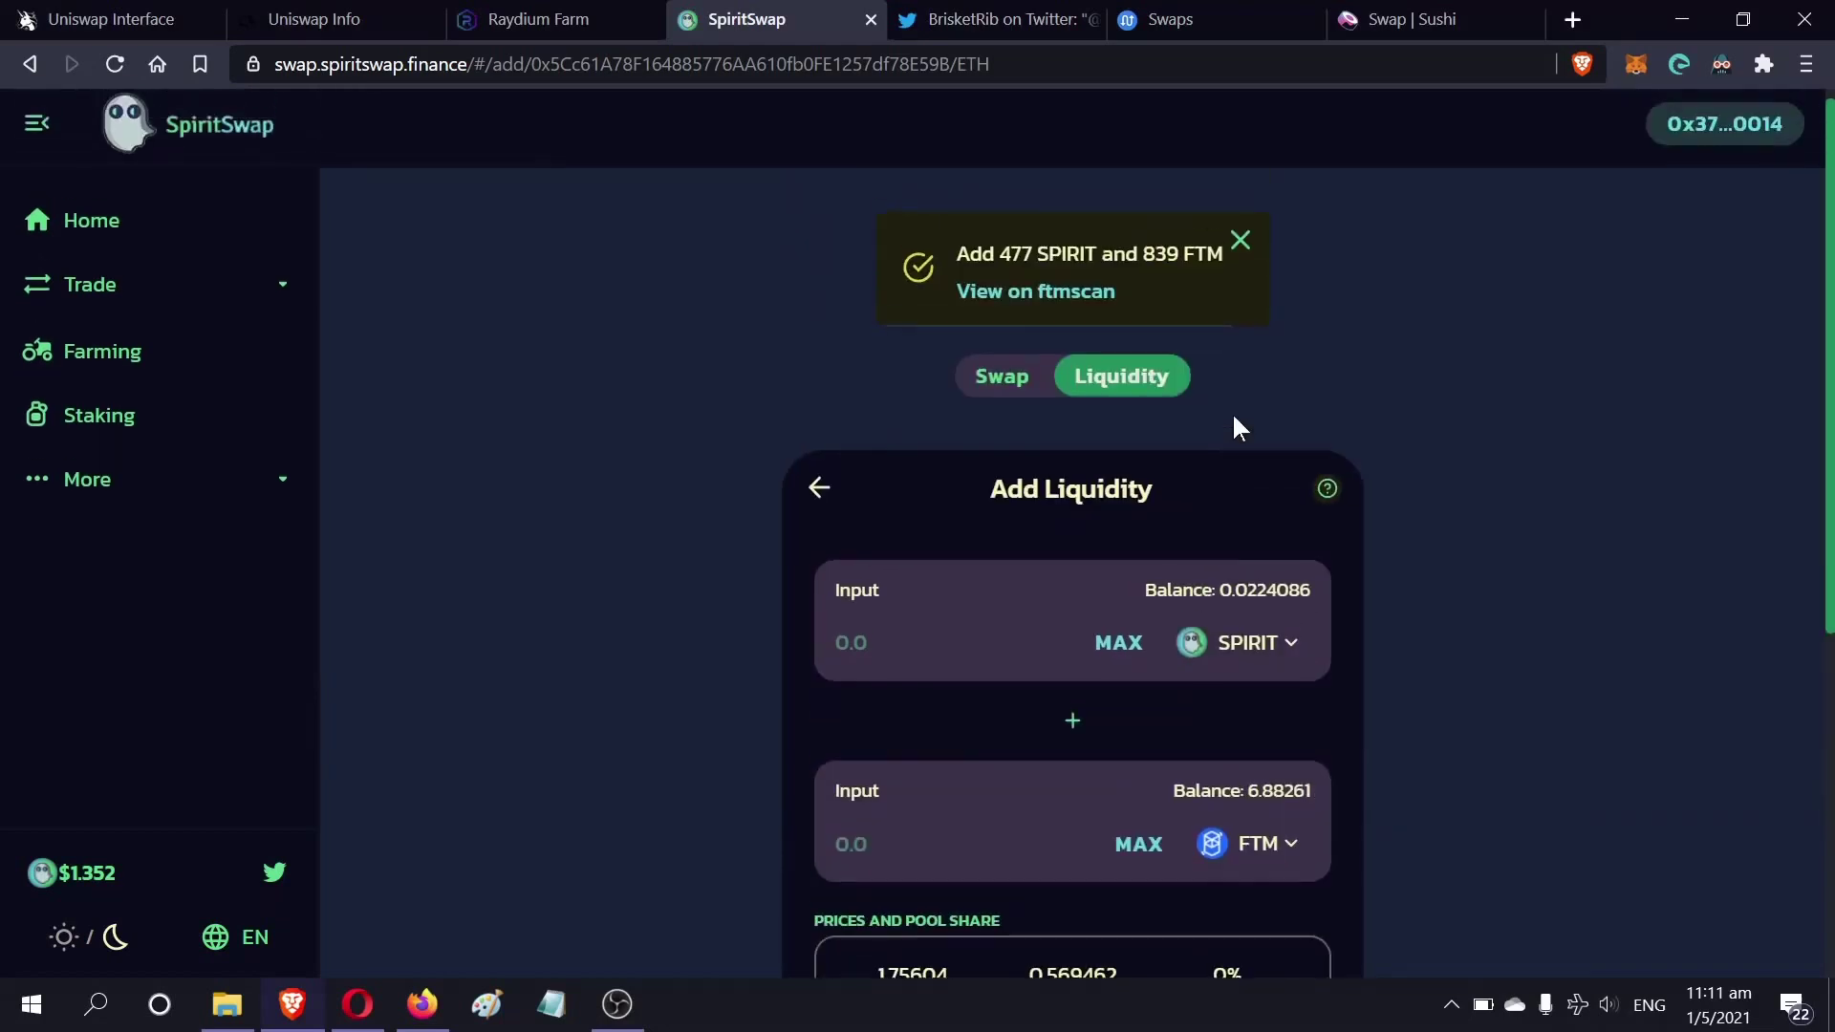
left_click(1241, 246)
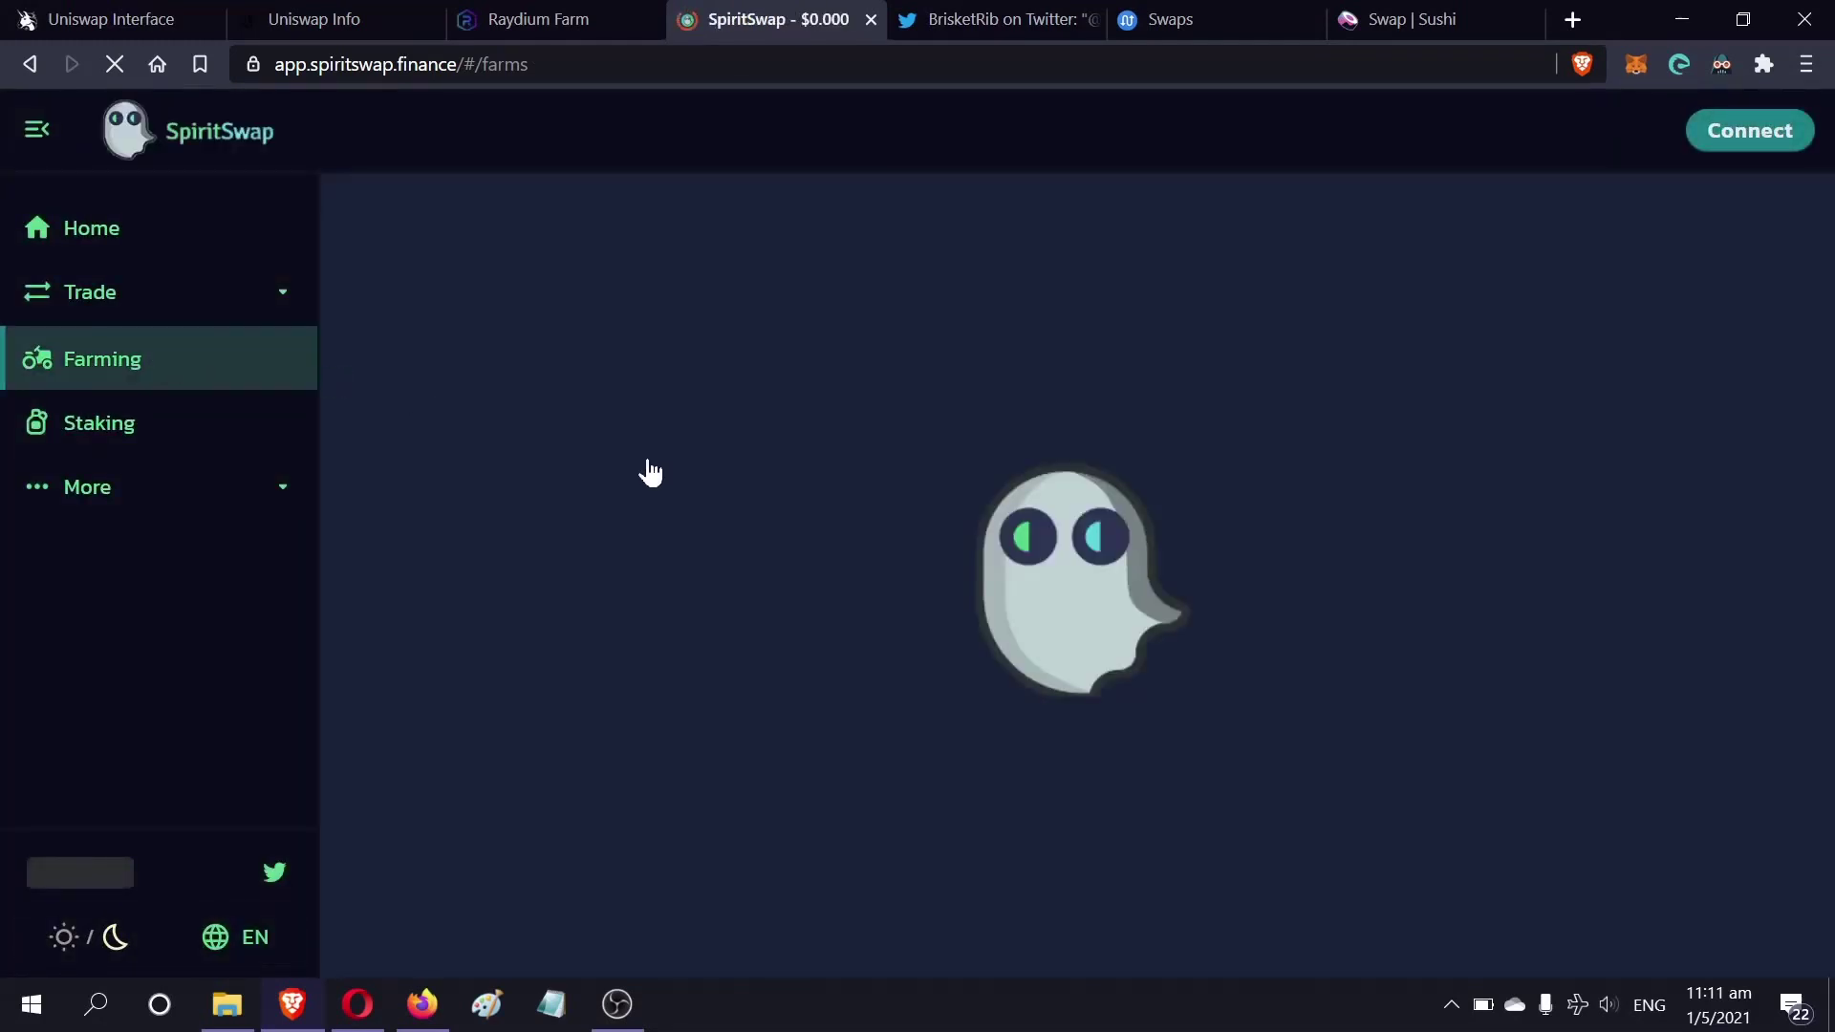
Deposit the full 566.735 SPIRIT-FTM LP balance into its farm, approved in MetaMask, bringing staked to 740.003
scroll(970, 597, "down", 2)
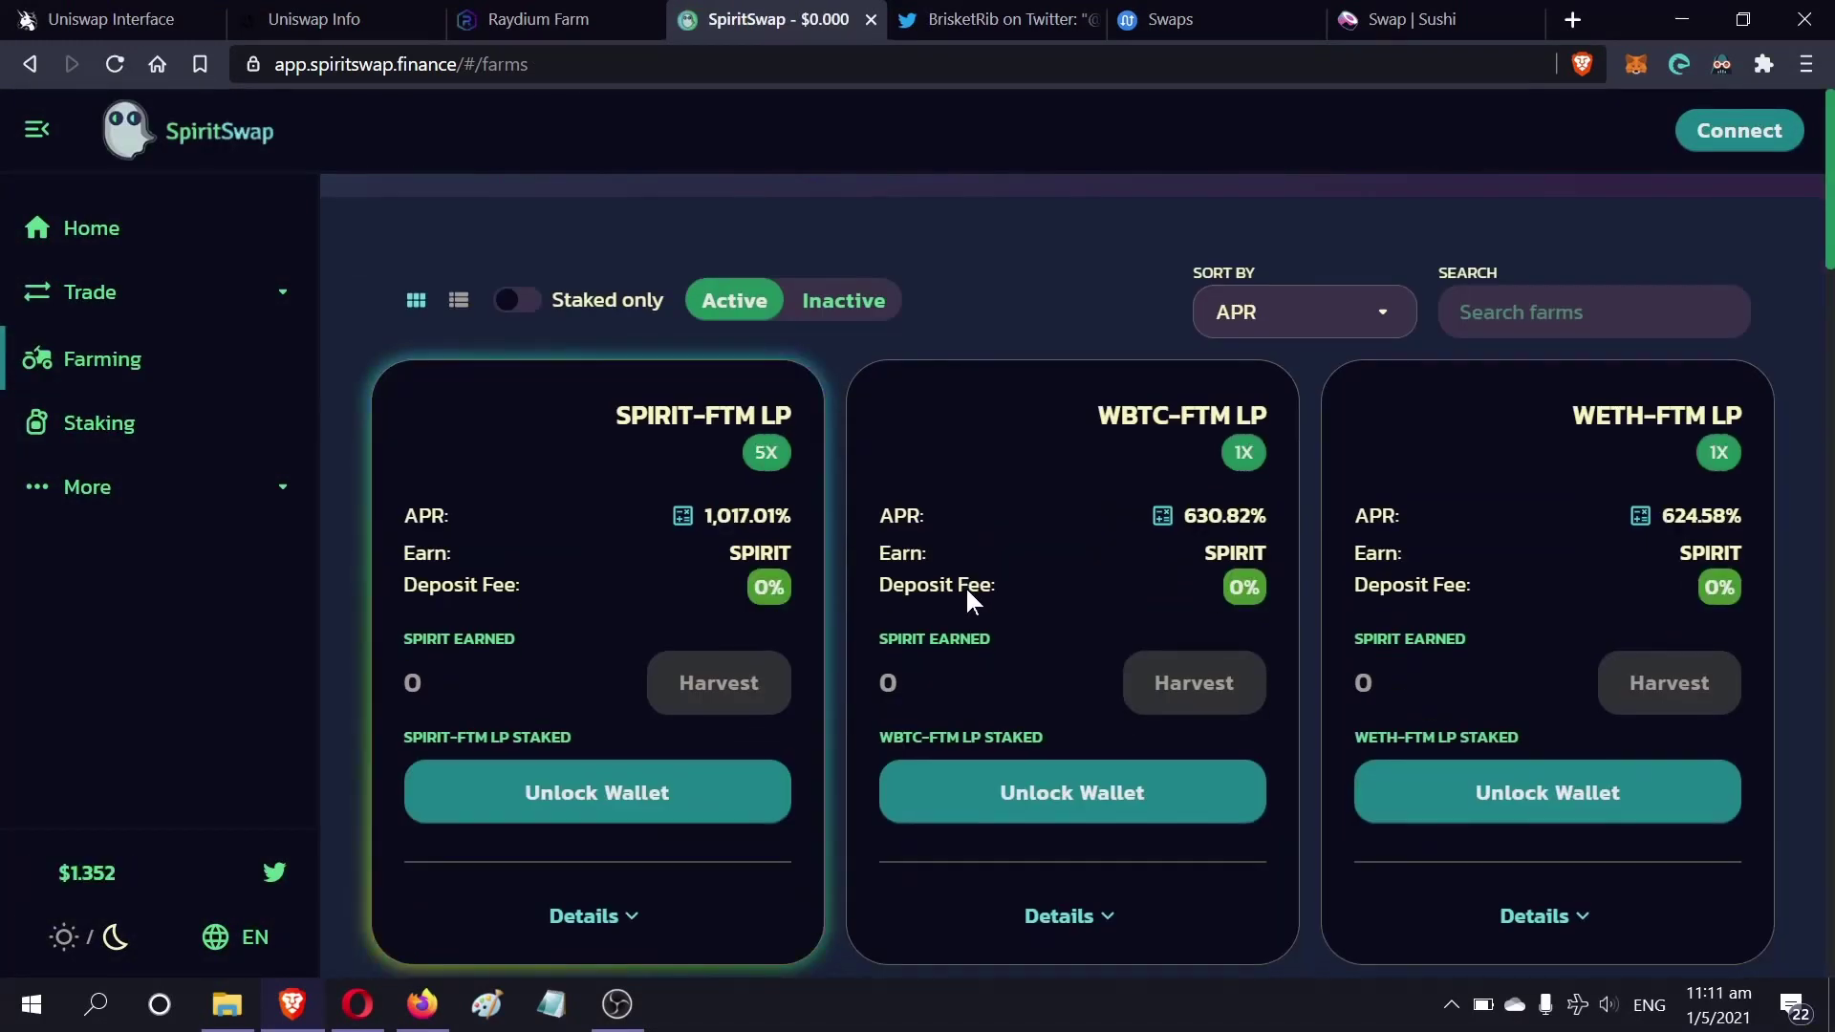
scroll(747, 738, "down", 1)
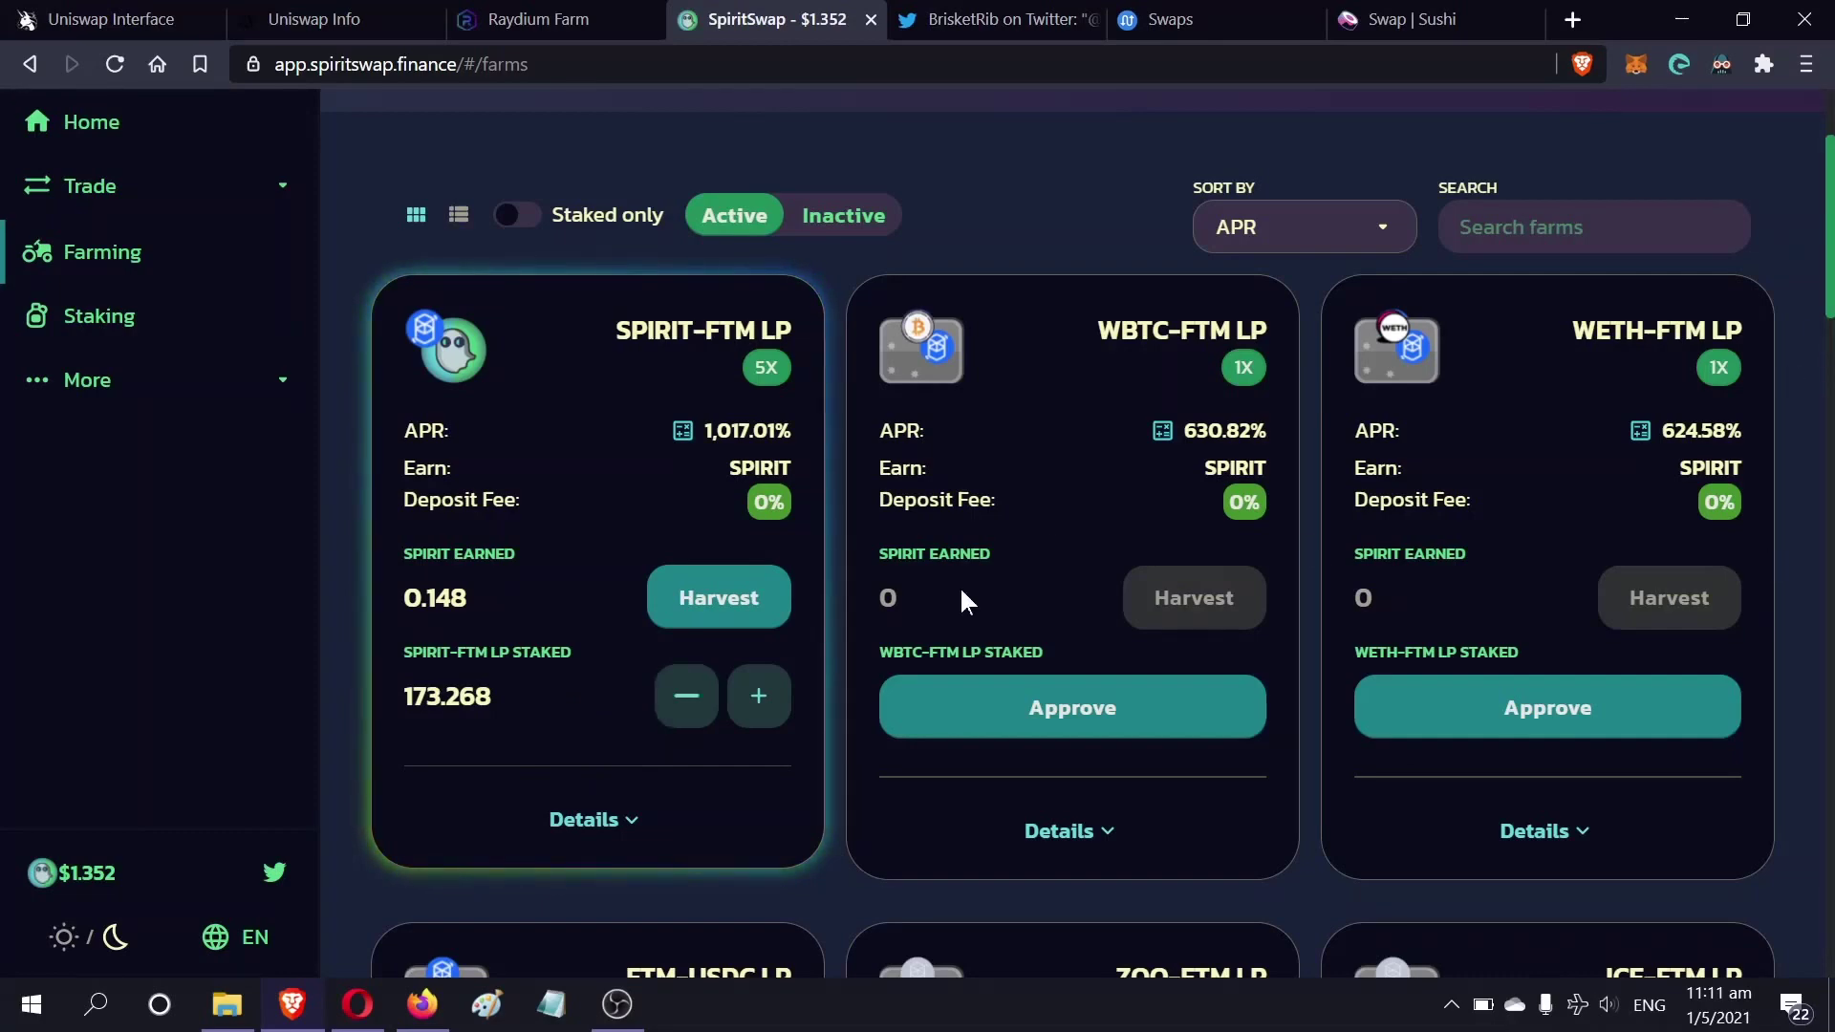
left_click(758, 717)
left_click(975, 522)
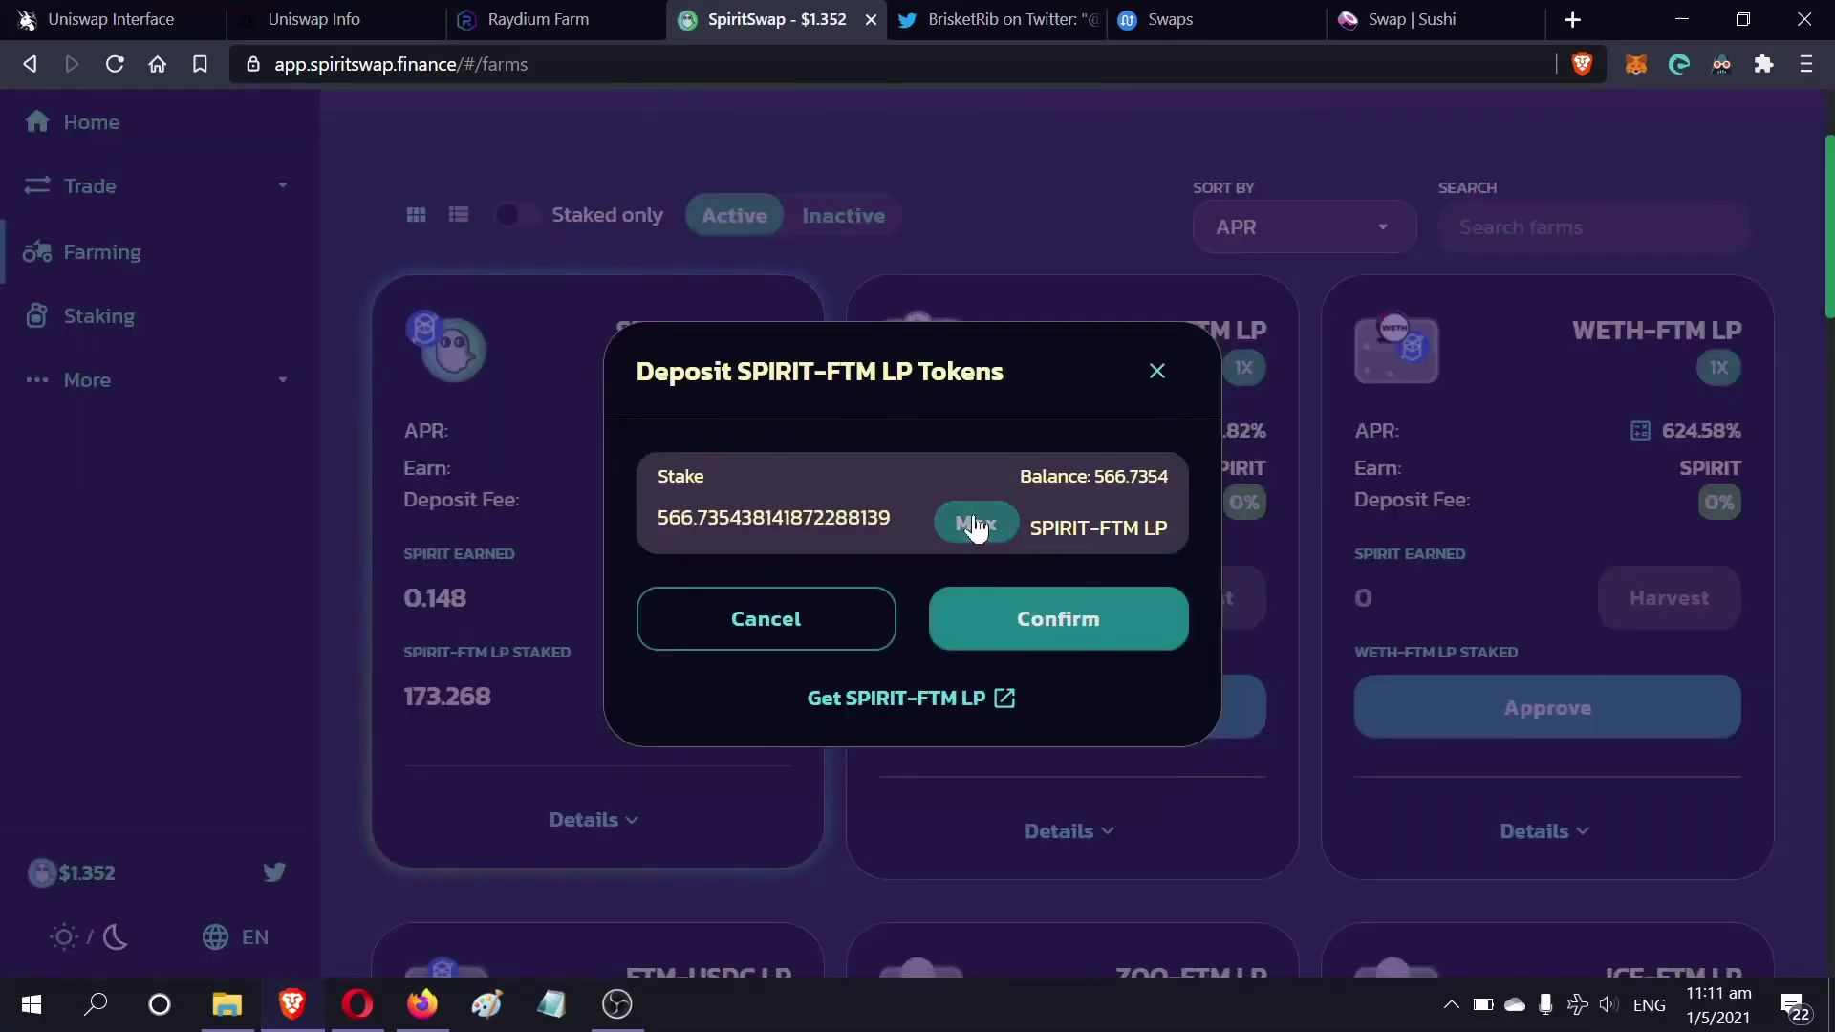
left_click(1121, 620)
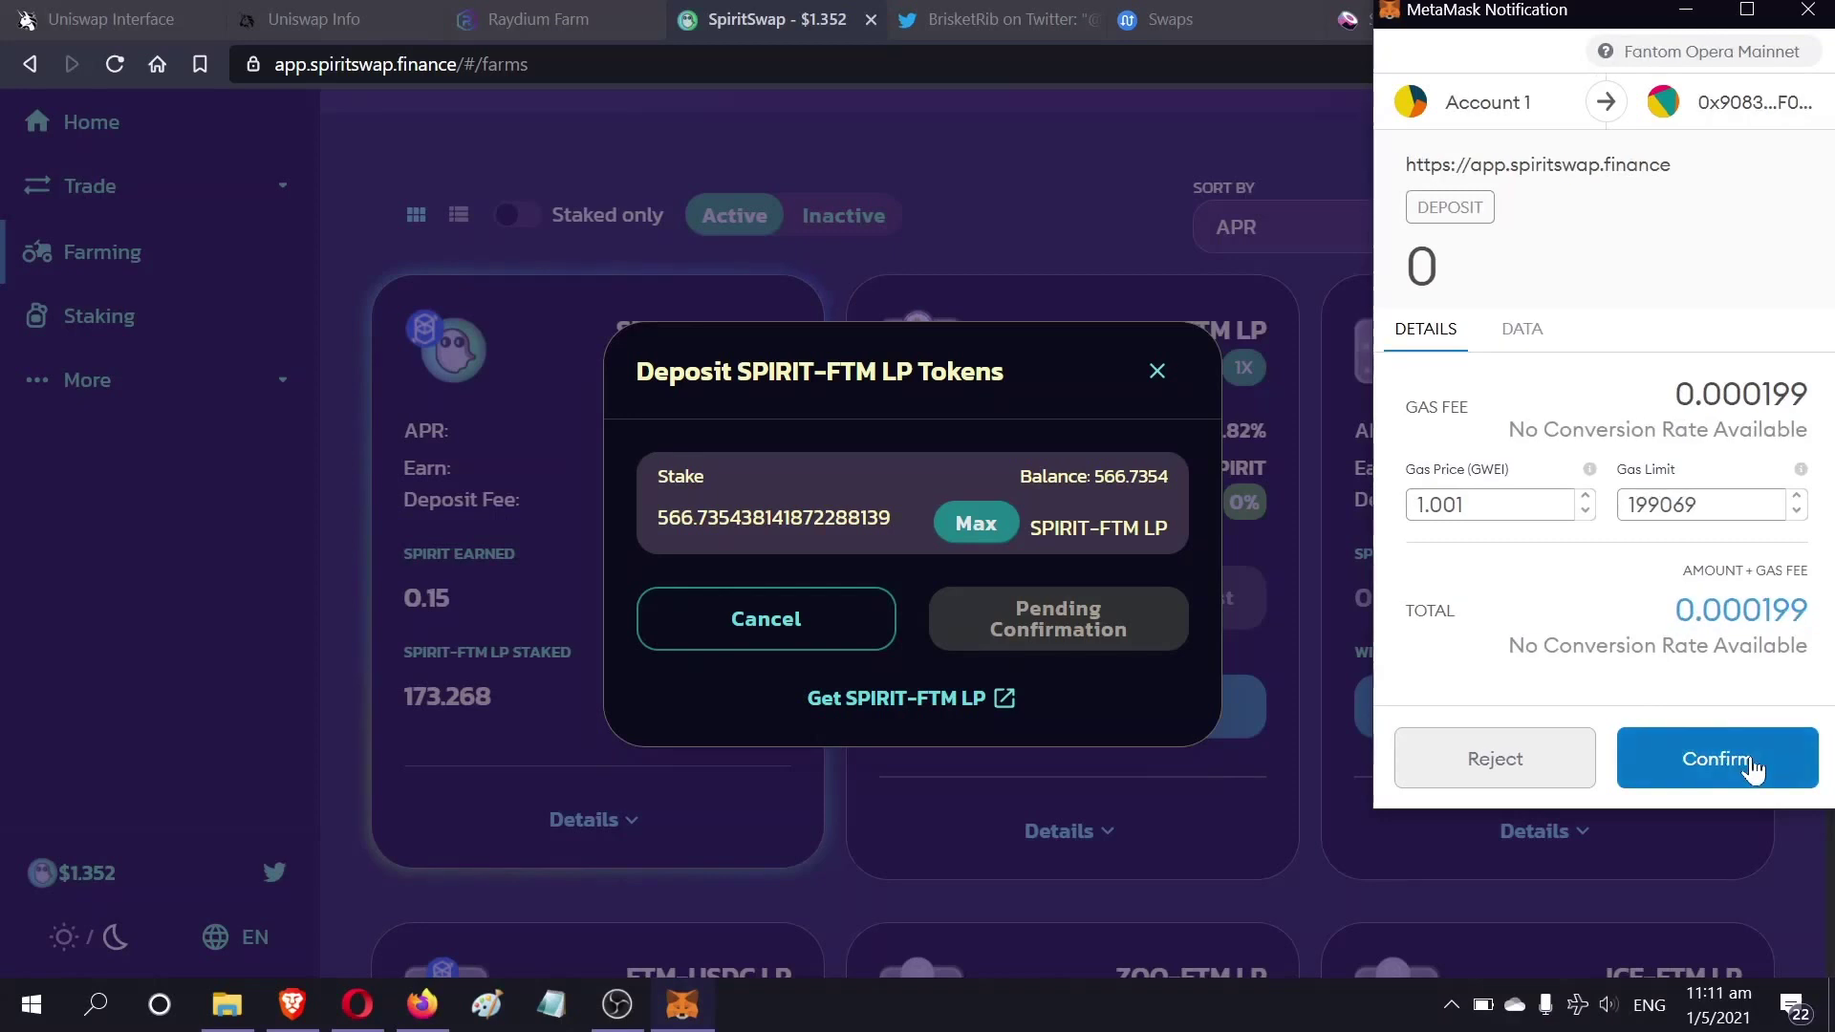
left_click(1755, 766)
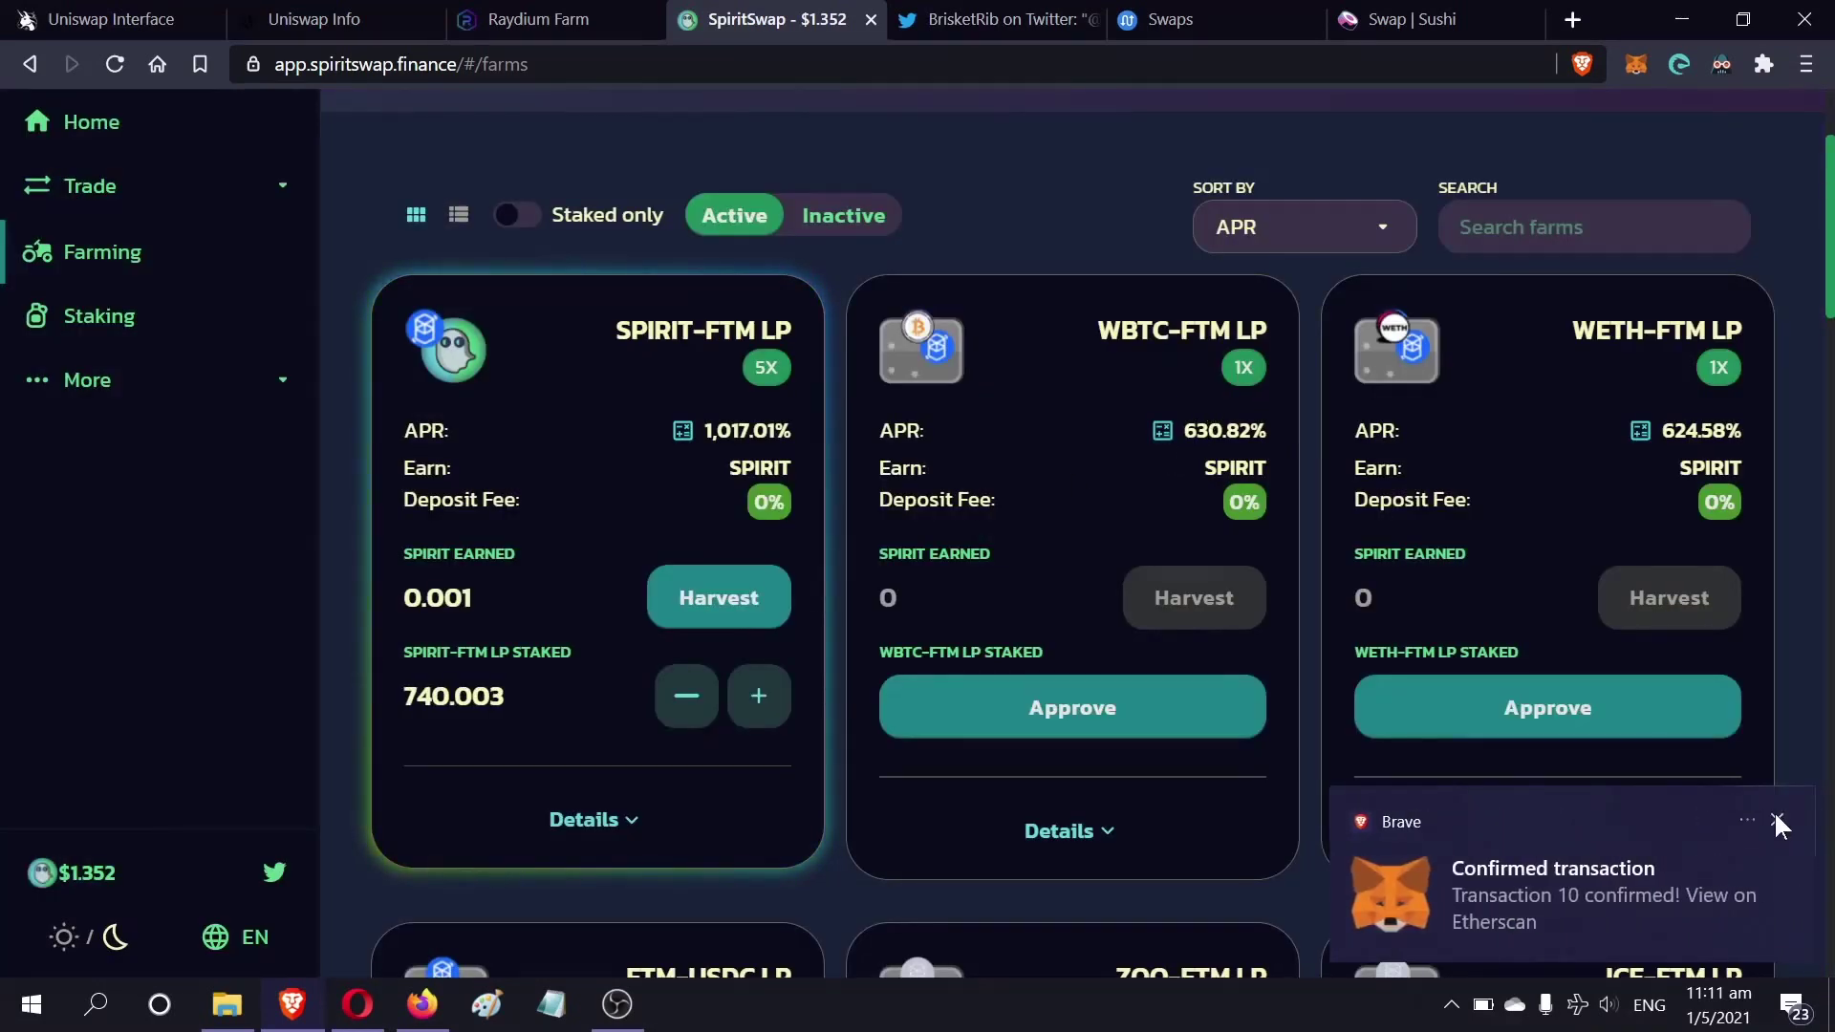
left_click(1778, 822)
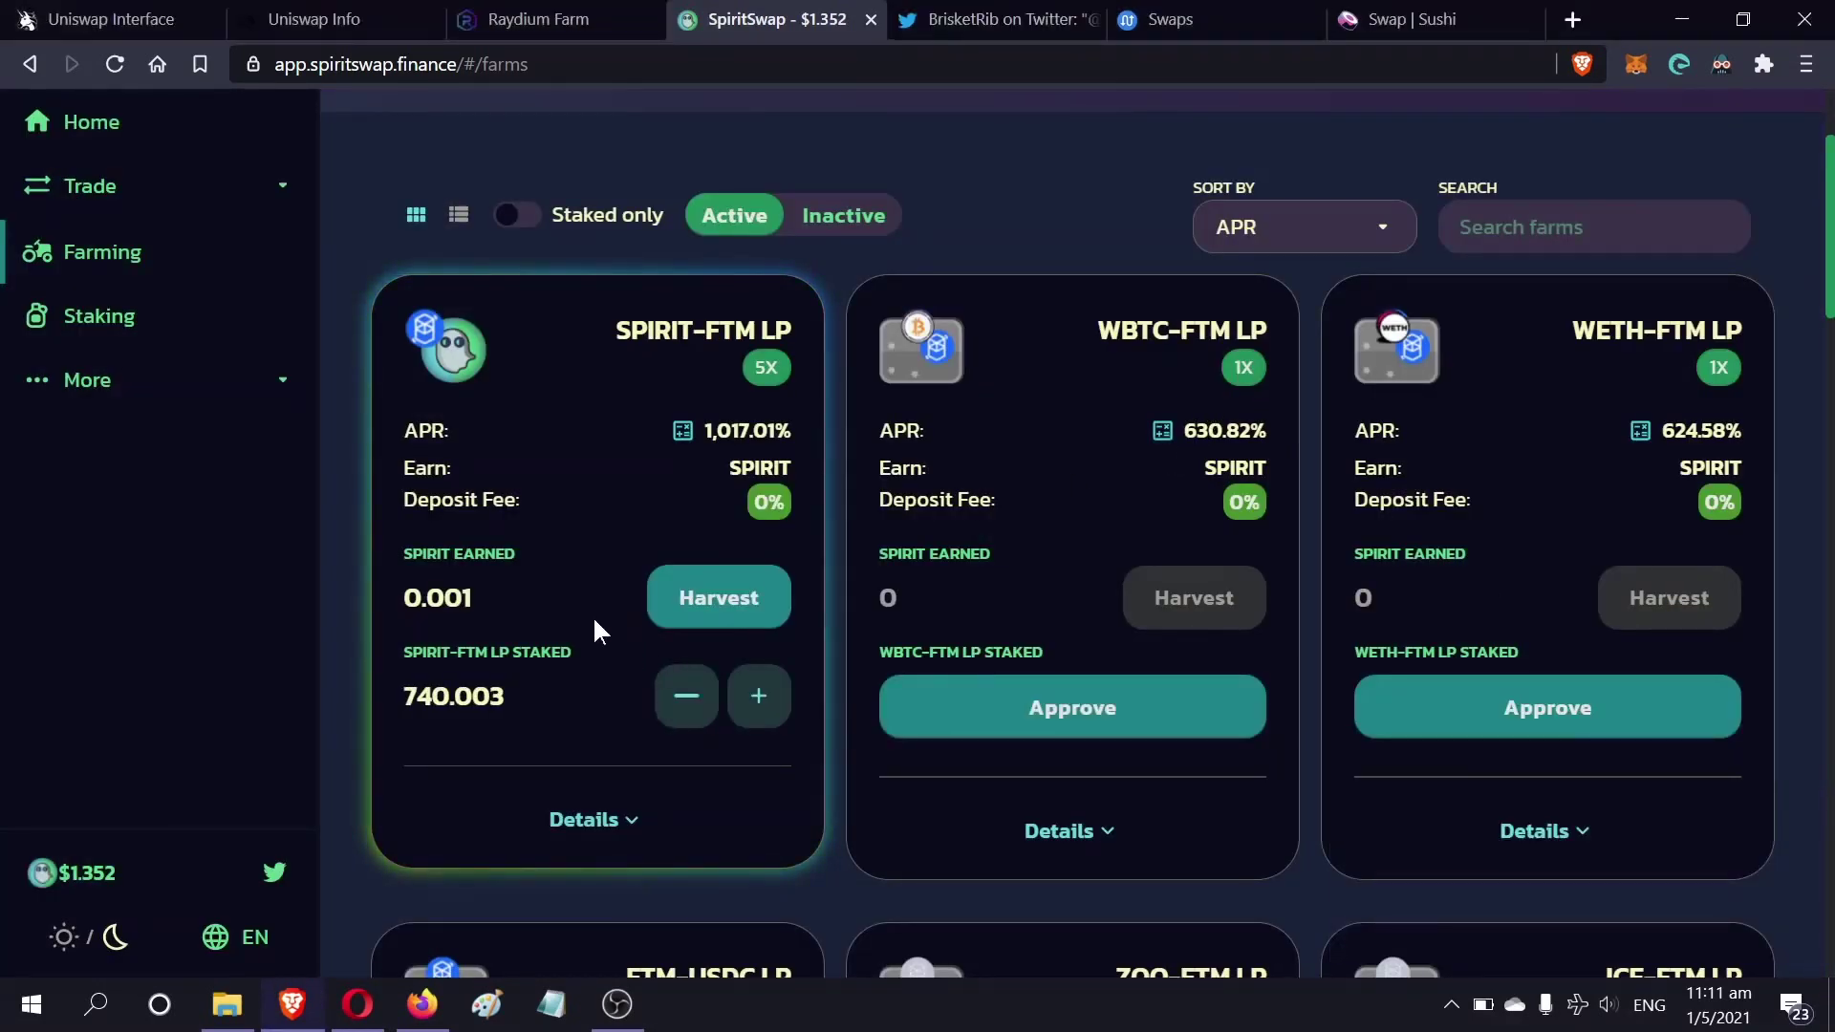
scroll(593, 626, "up", 3)
scroll(611, 669, "down", 5)
scroll(611, 717, "up", 3)
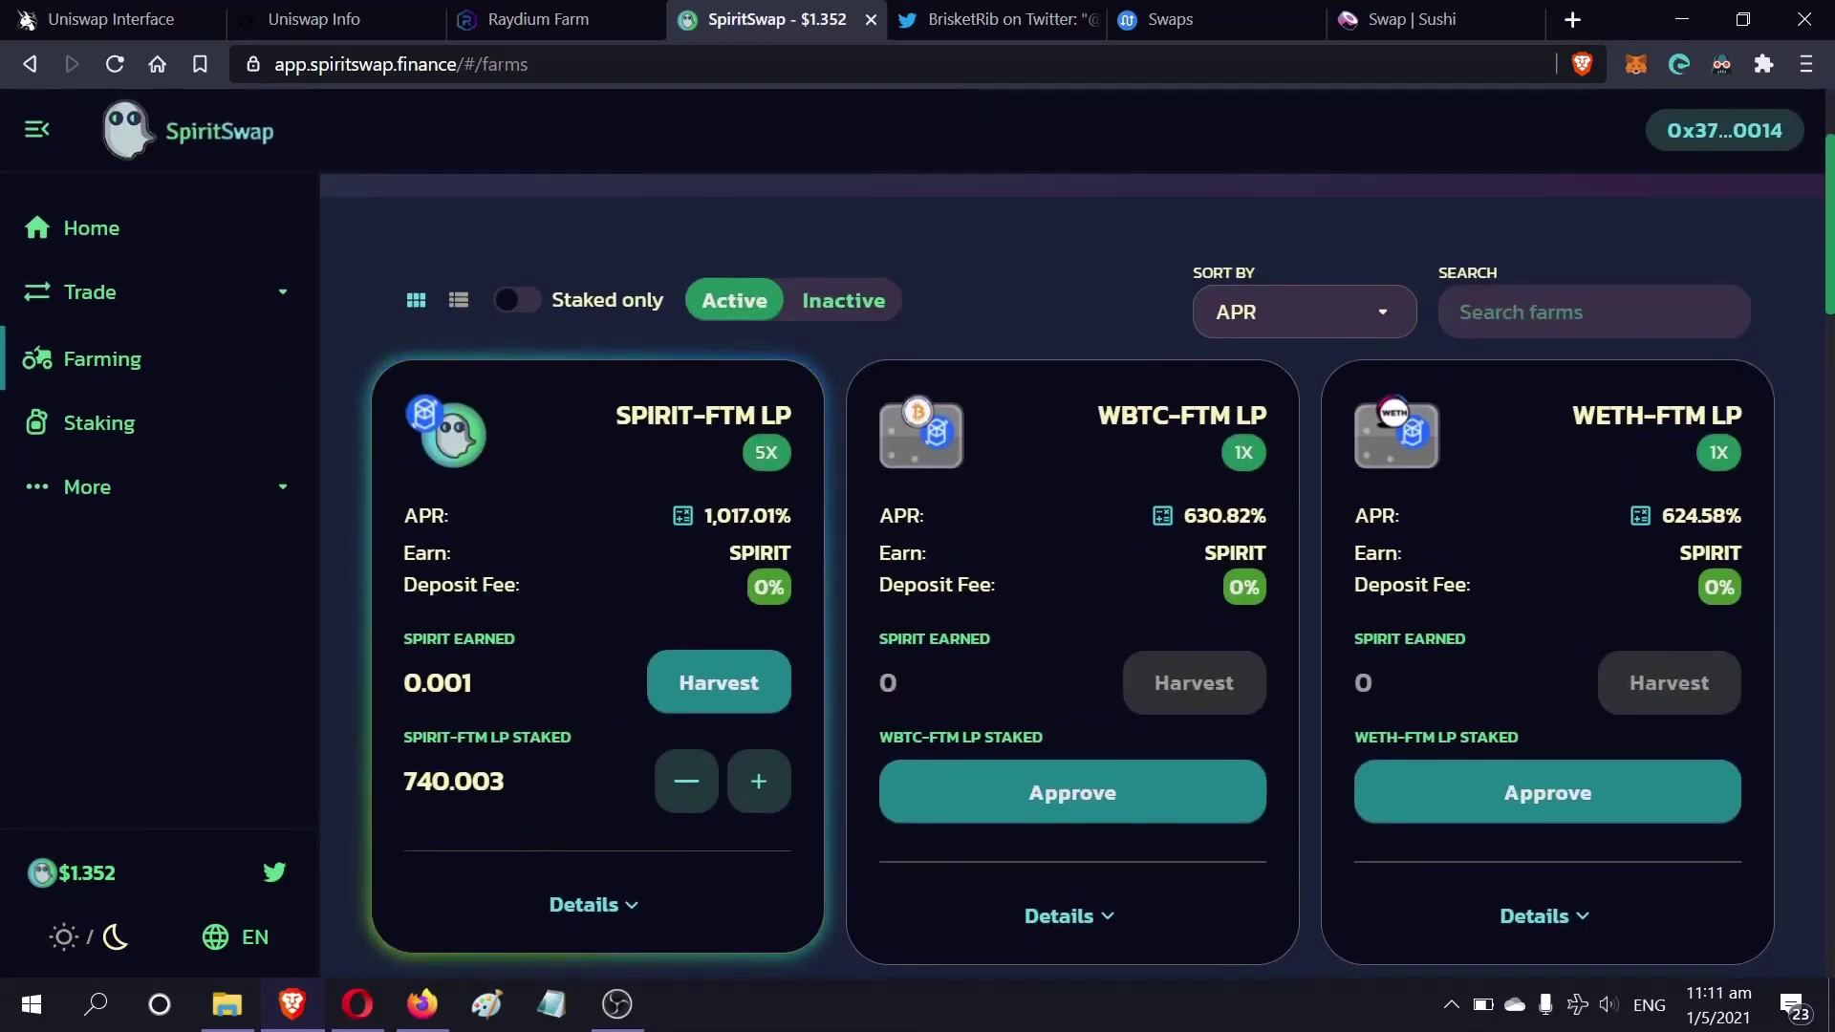
left_click_drag(405, 781, 449, 781)
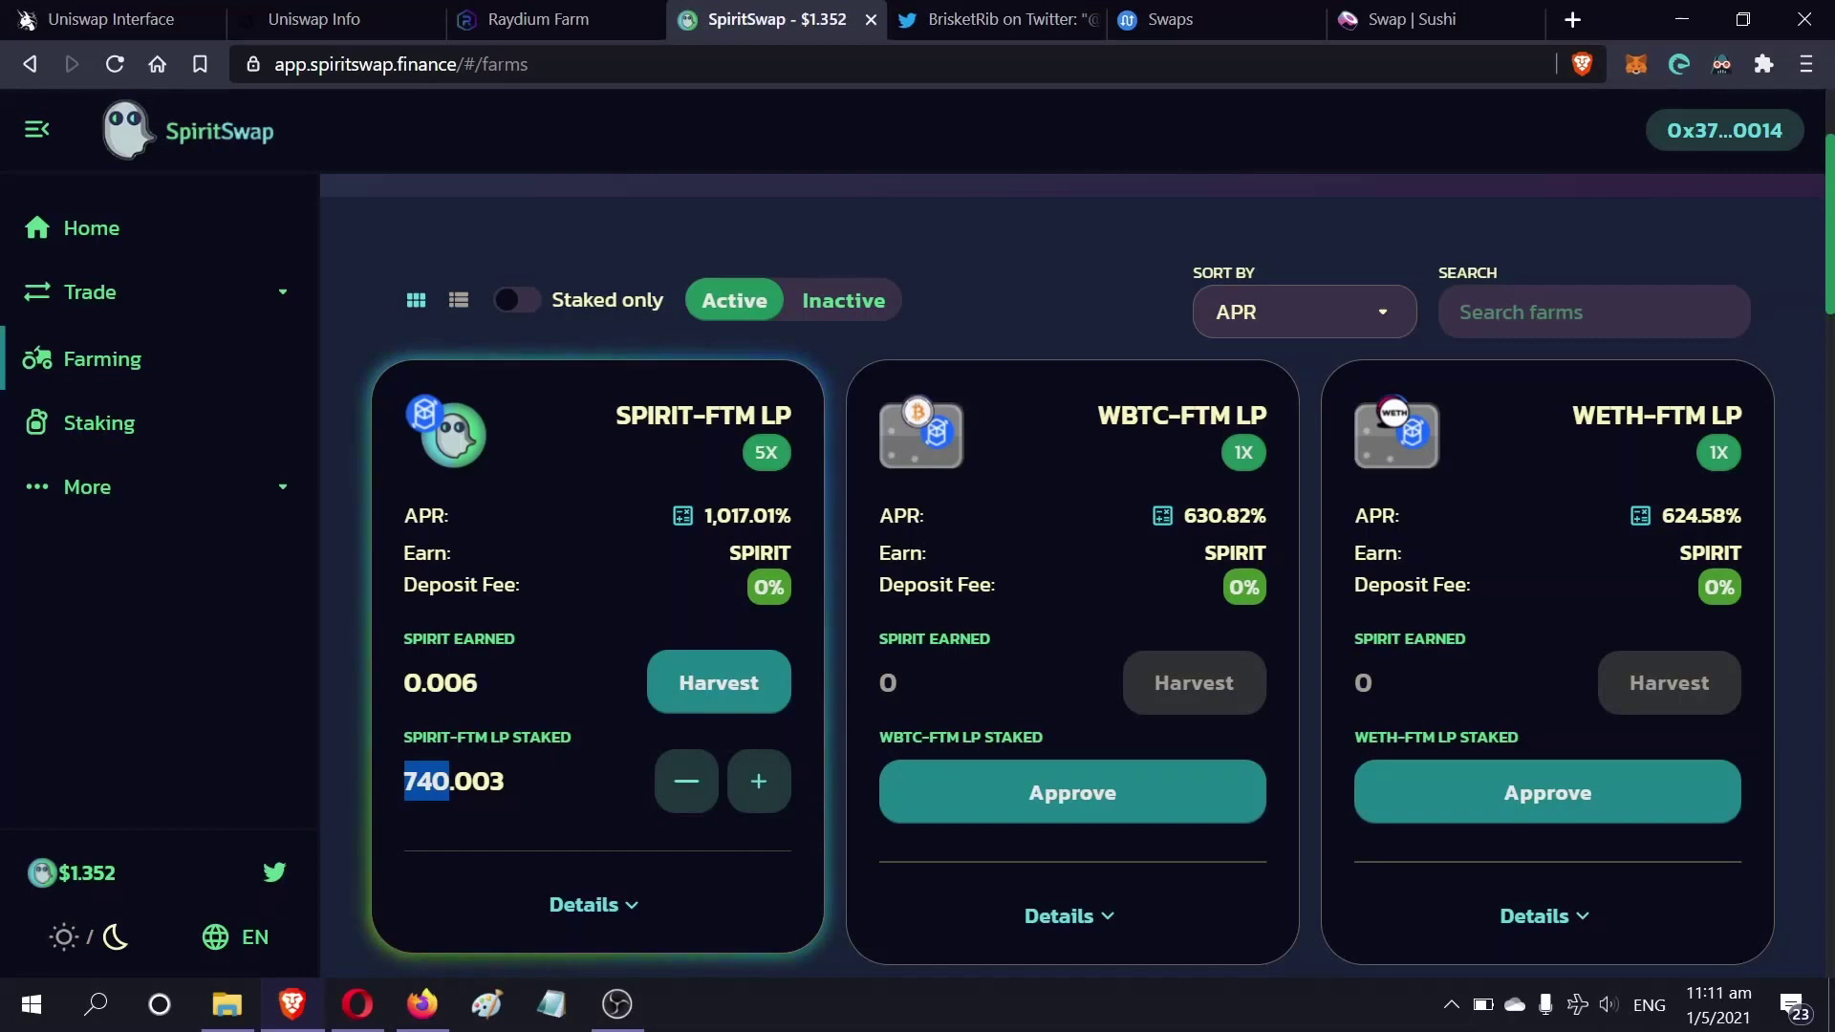
left_click(507, 780)
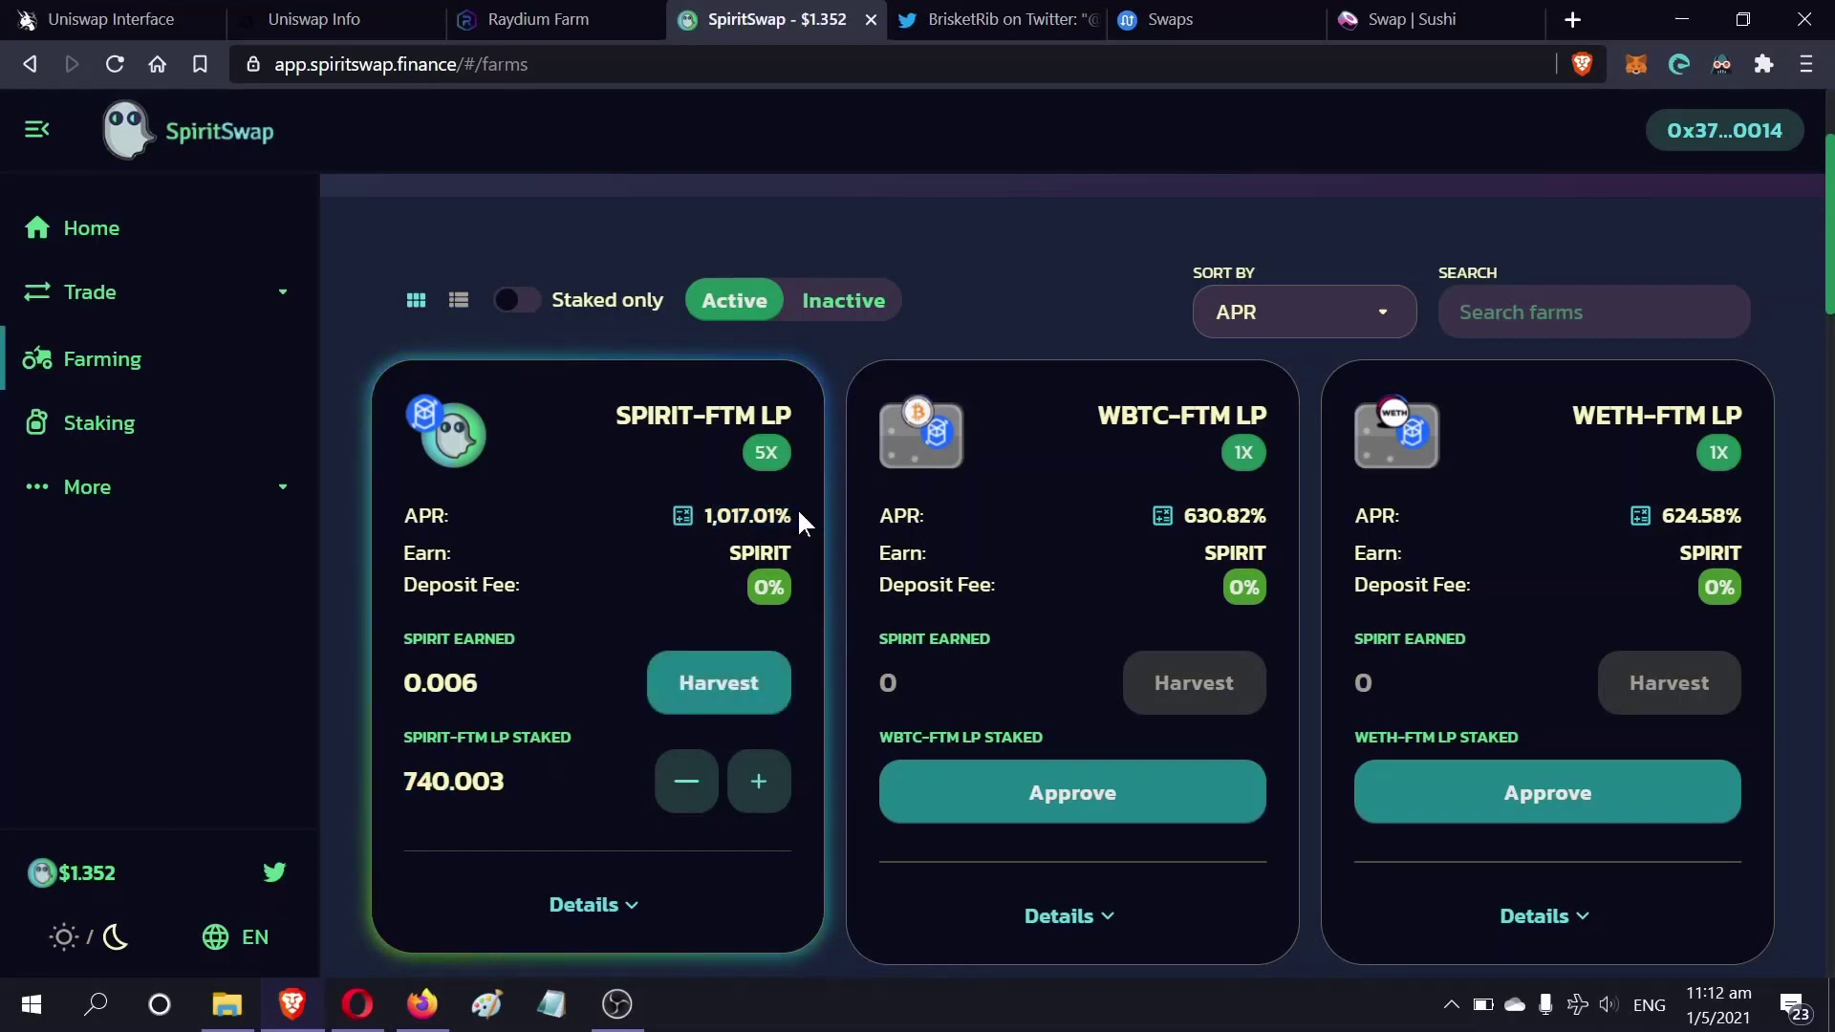
left_click_drag(798, 511, 704, 516)
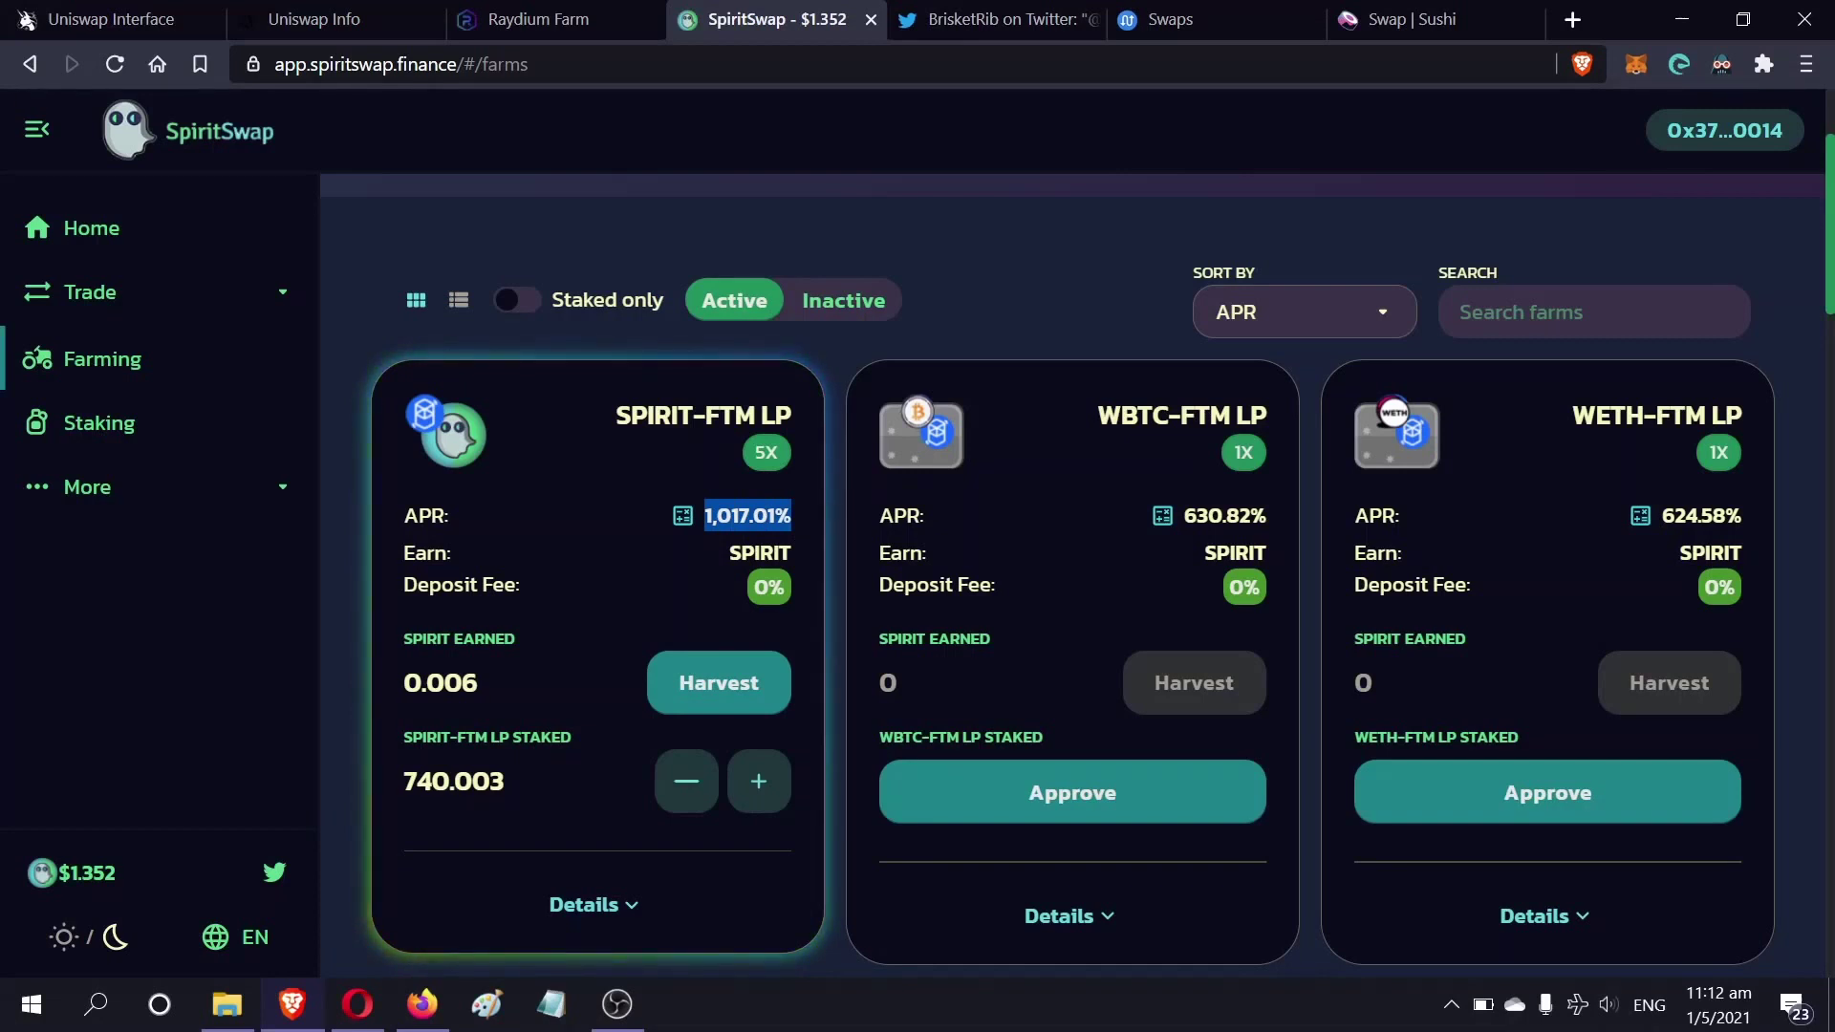